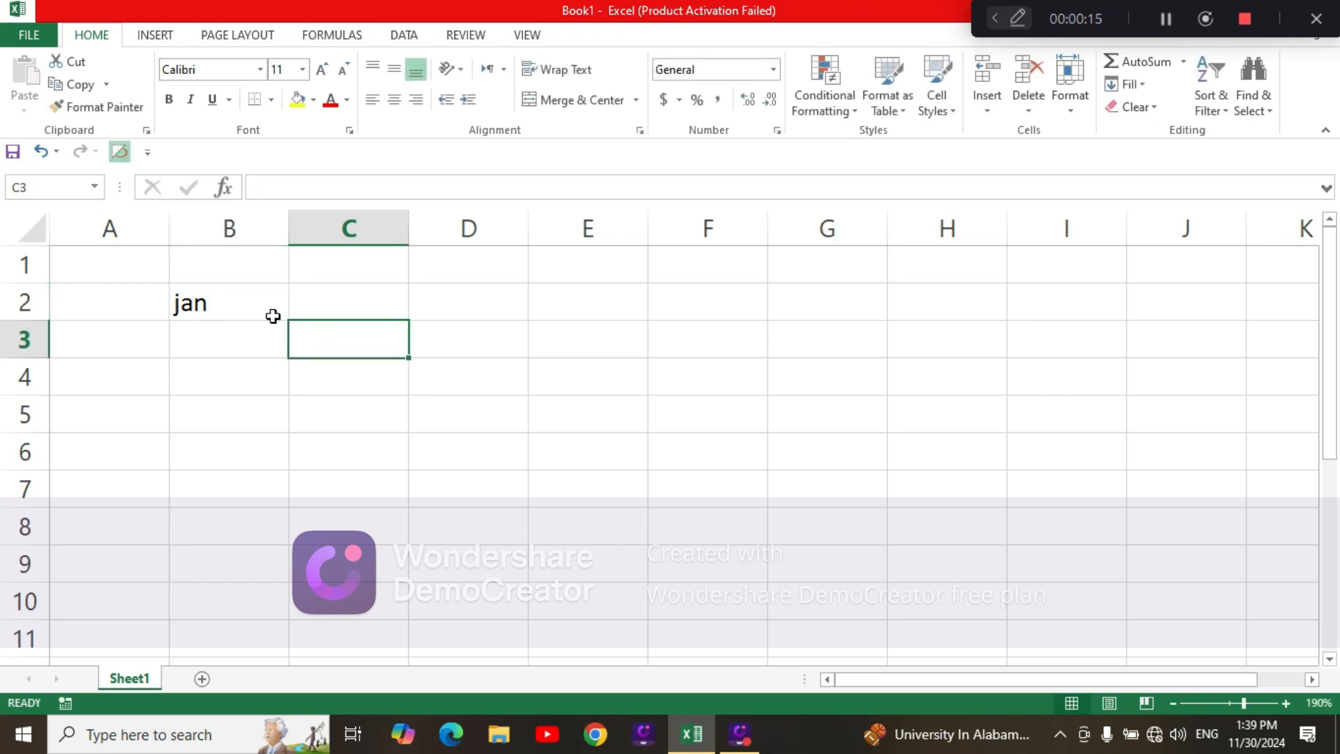
Step: Fill the custom list series from the name in B2 down to B9
left_click_drag(290, 319, 299, 583)
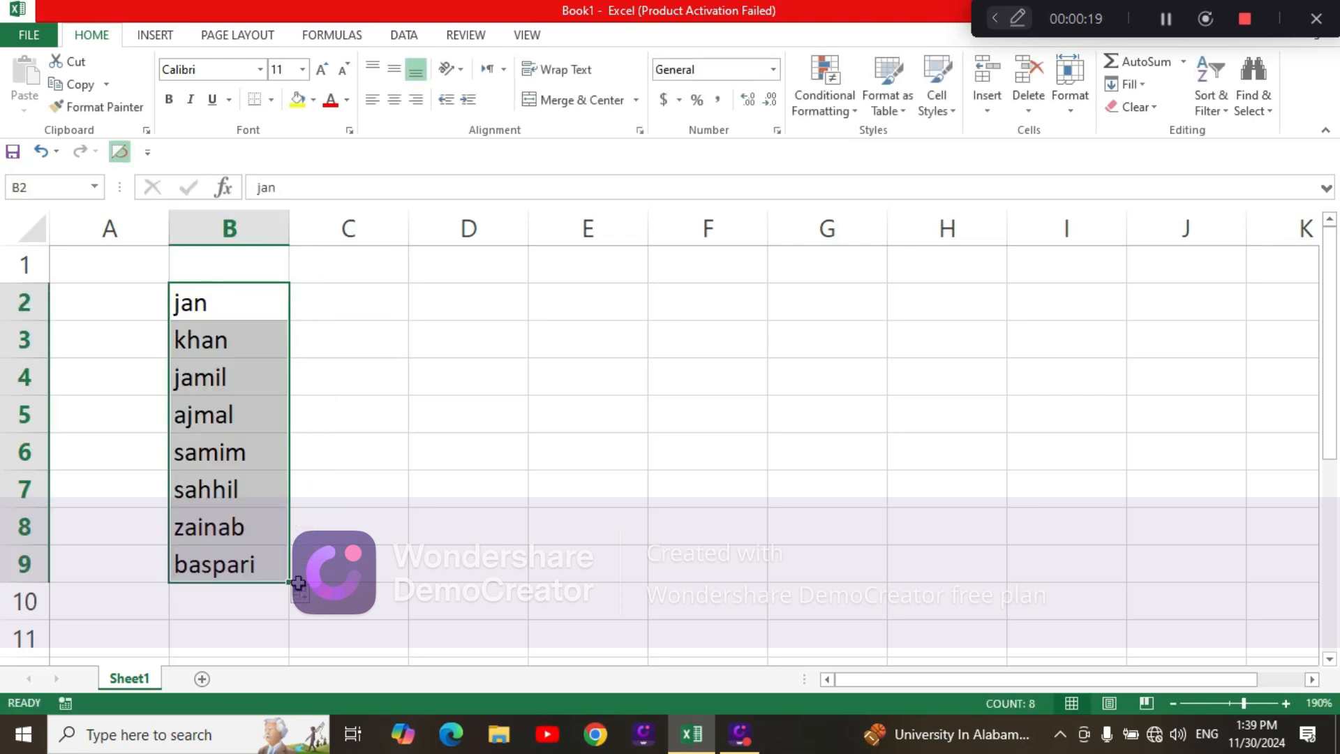
left_click(417, 540)
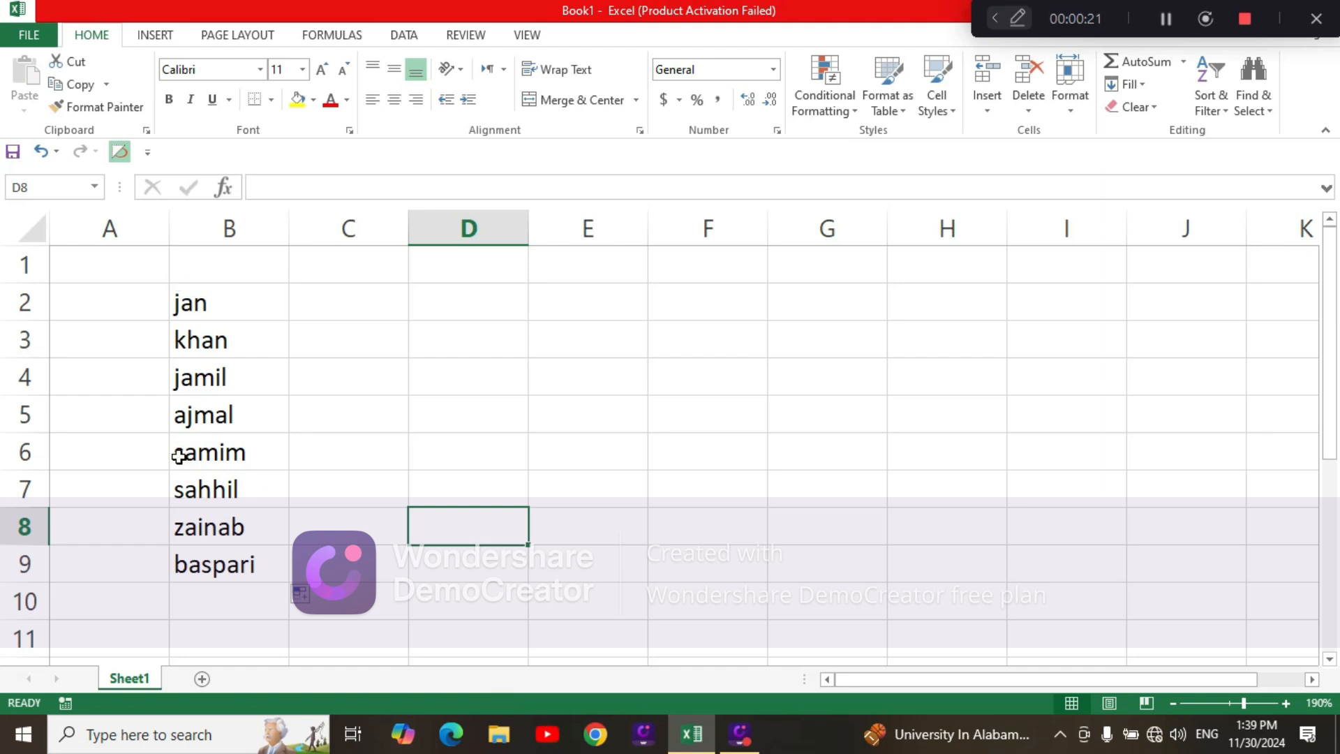
Step: Open the custom lists editor from the General section of Excel's advanced options
left_click(29, 35)
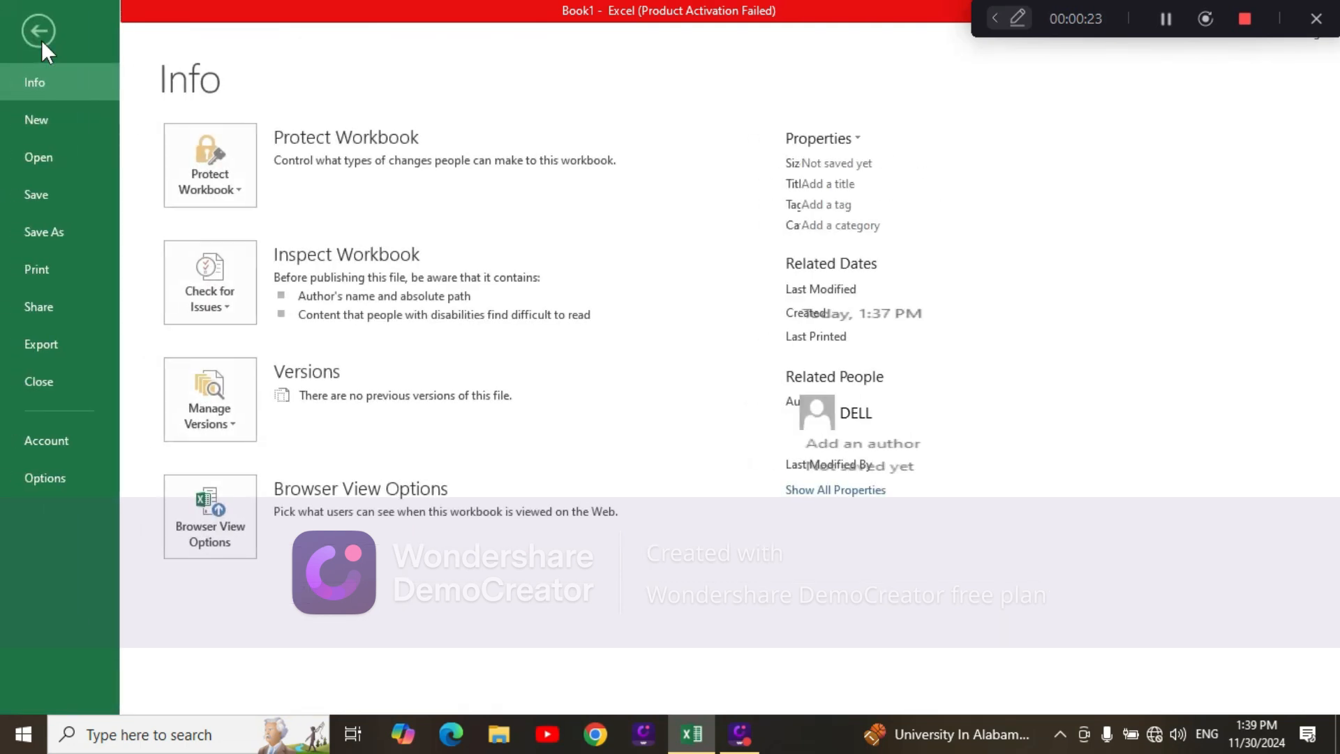
left_click(40, 40)
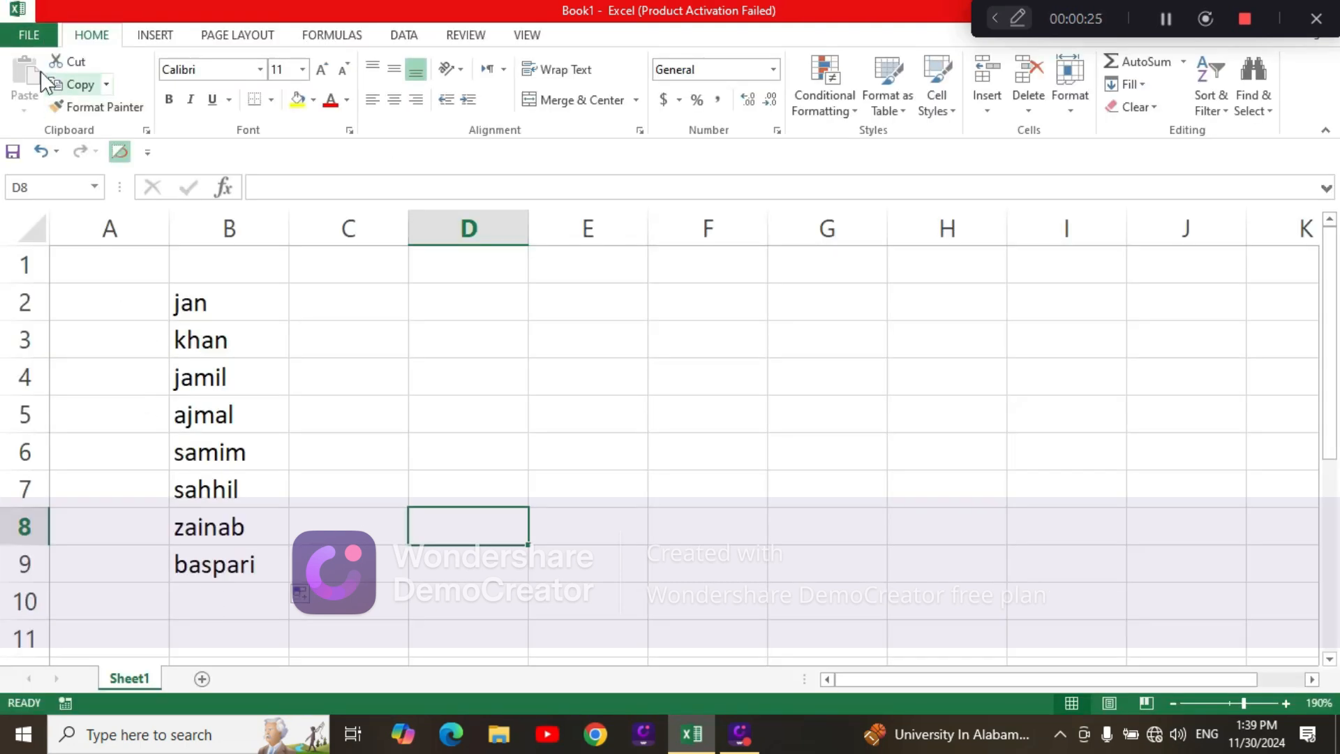
left_click(22, 40)
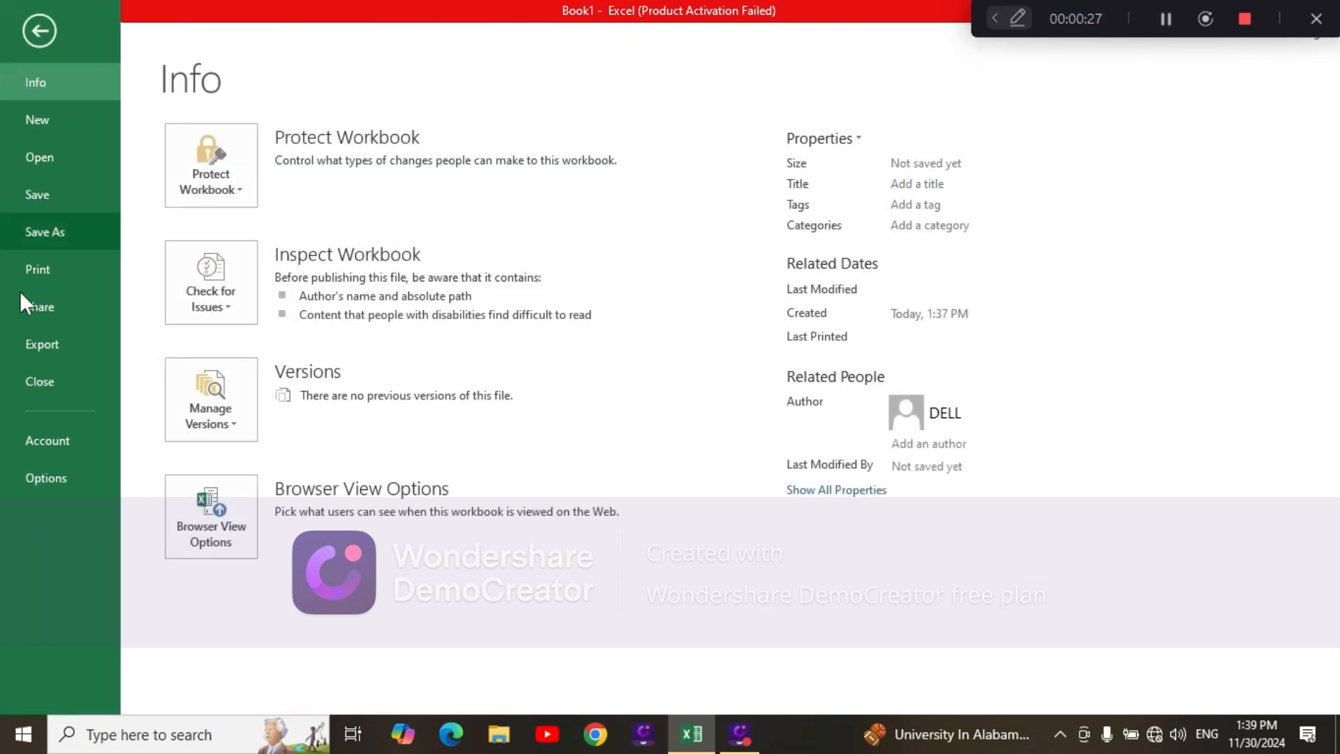
left_click(47, 478)
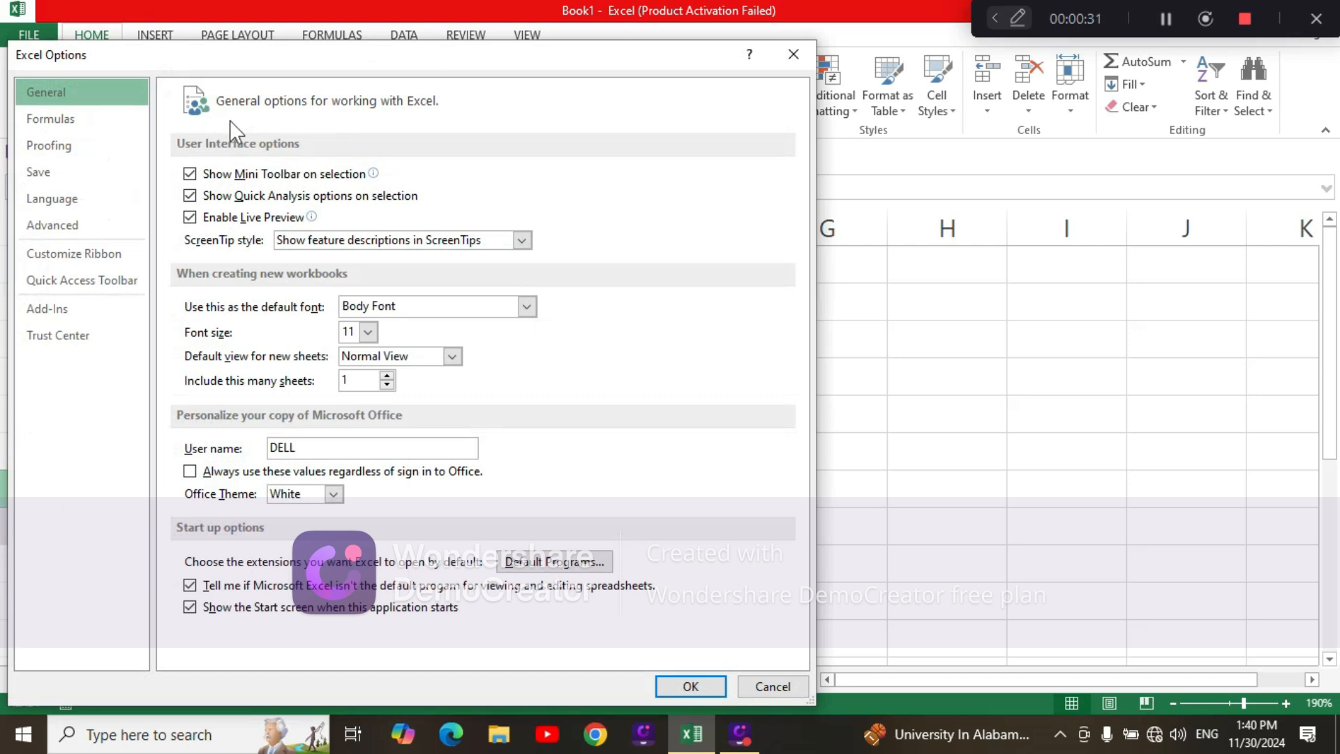
left_click(38, 227)
scroll(451, 241, "down", 1)
scroll(455, 246, "down", 8)
scroll(459, 245, "down", 7)
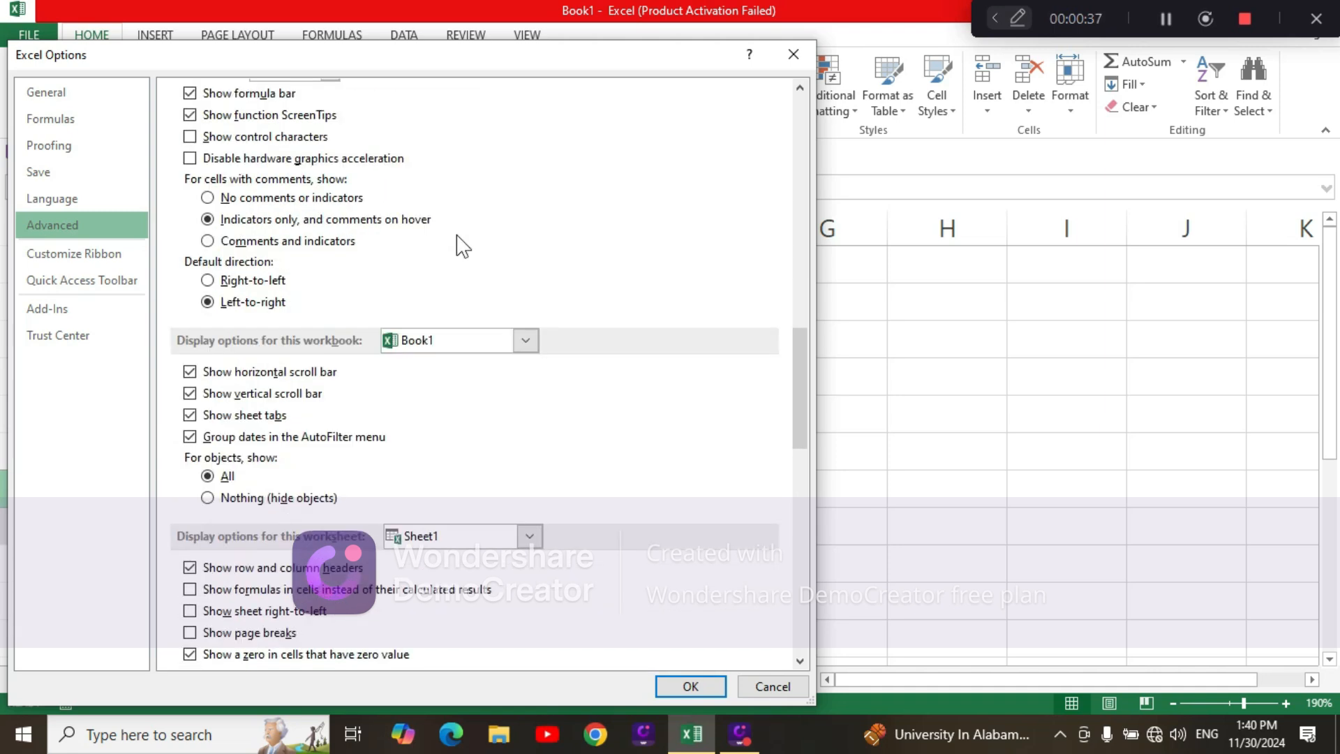
scroll(461, 246, "down", 8)
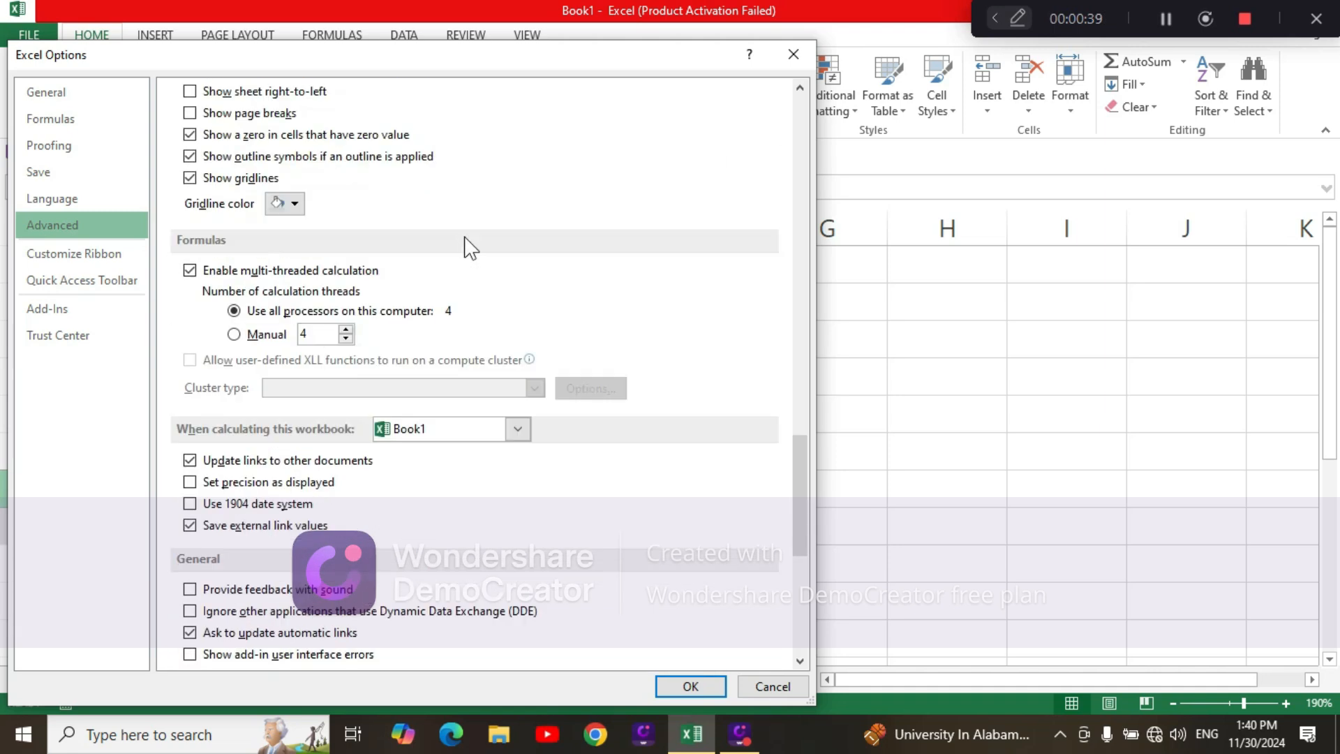
scroll(469, 248, "down", 4)
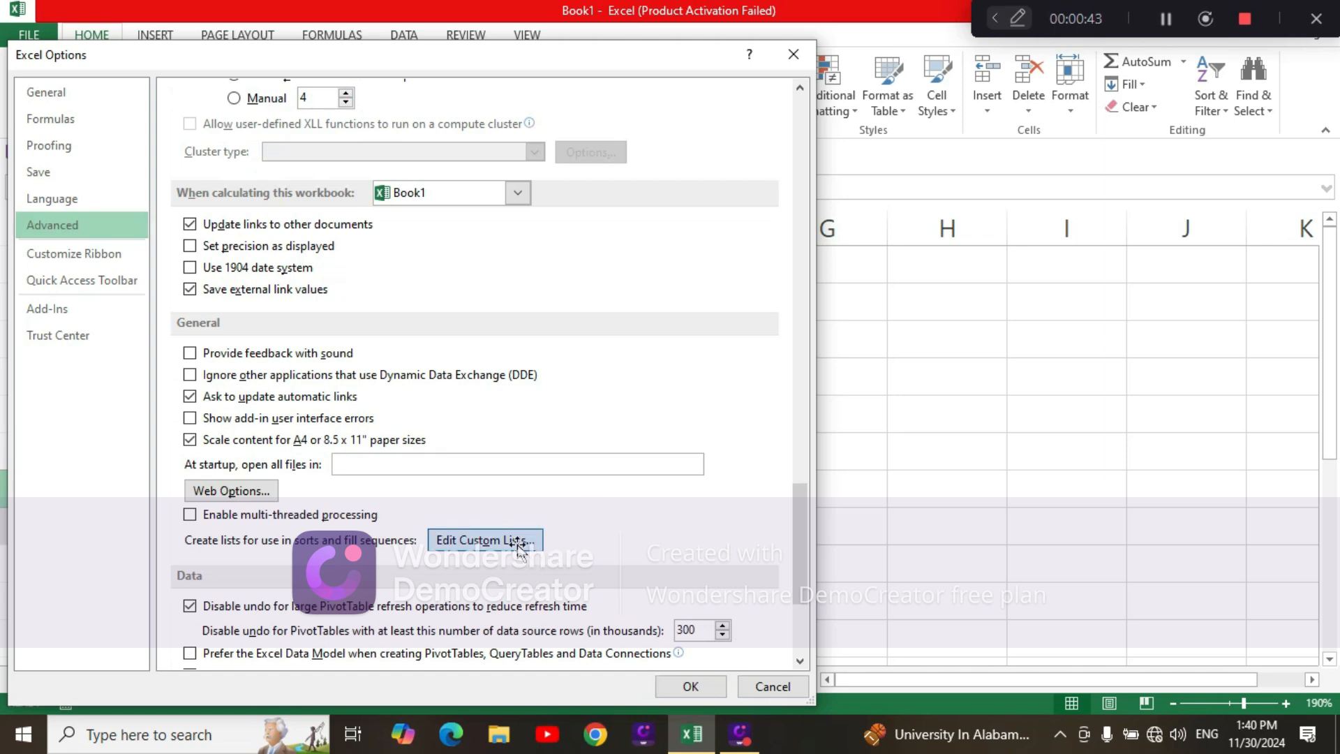
left_click(520, 552)
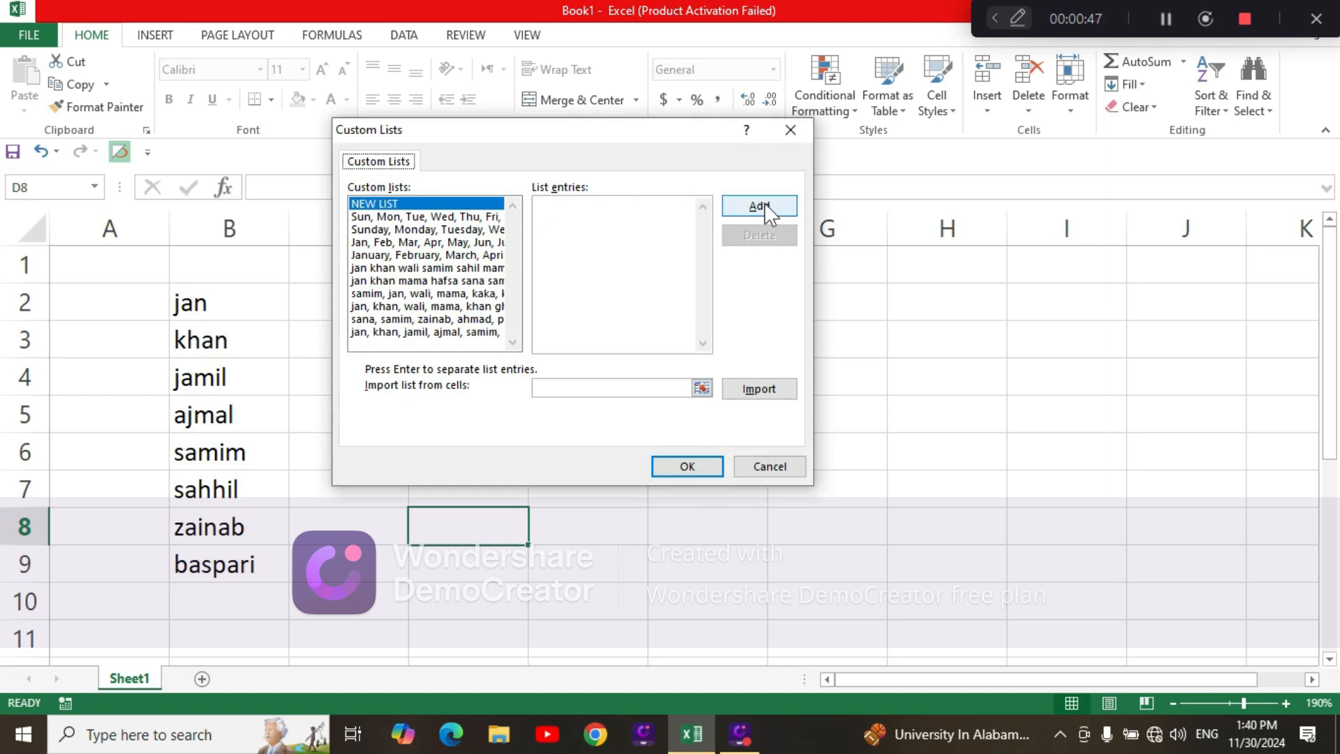
Step: Enter ten entries for a new custom list: three first names, mama, kaka, mor, doctor, eng and two more first names
left_click(628, 222)
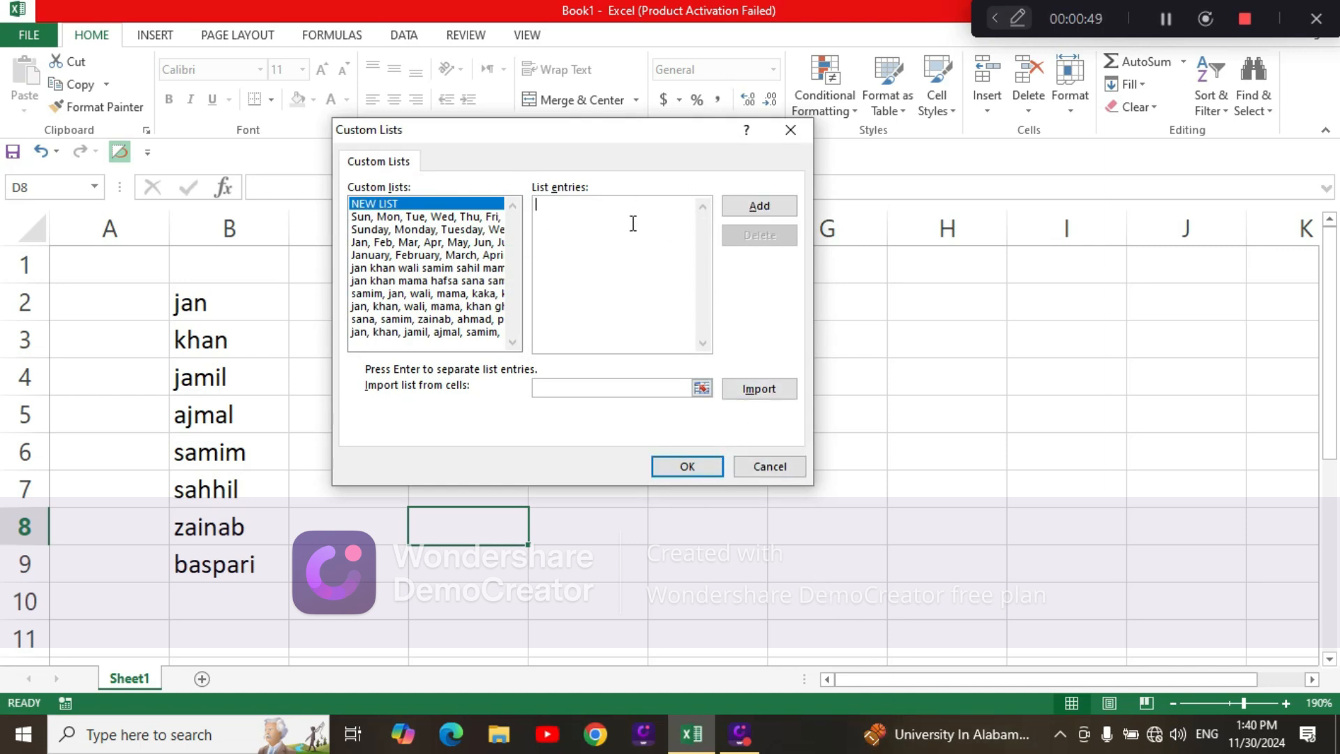
type("khan")
key("Return")
type("jan")
key("Return")
type("wali")
key("Return")
type("mam")
key("Return")
type("a")
key("Return")
type("kaka")
key("Return")
type("mor")
key("Return")
type("doctor")
key("Return")
type("eng")
key("Return")
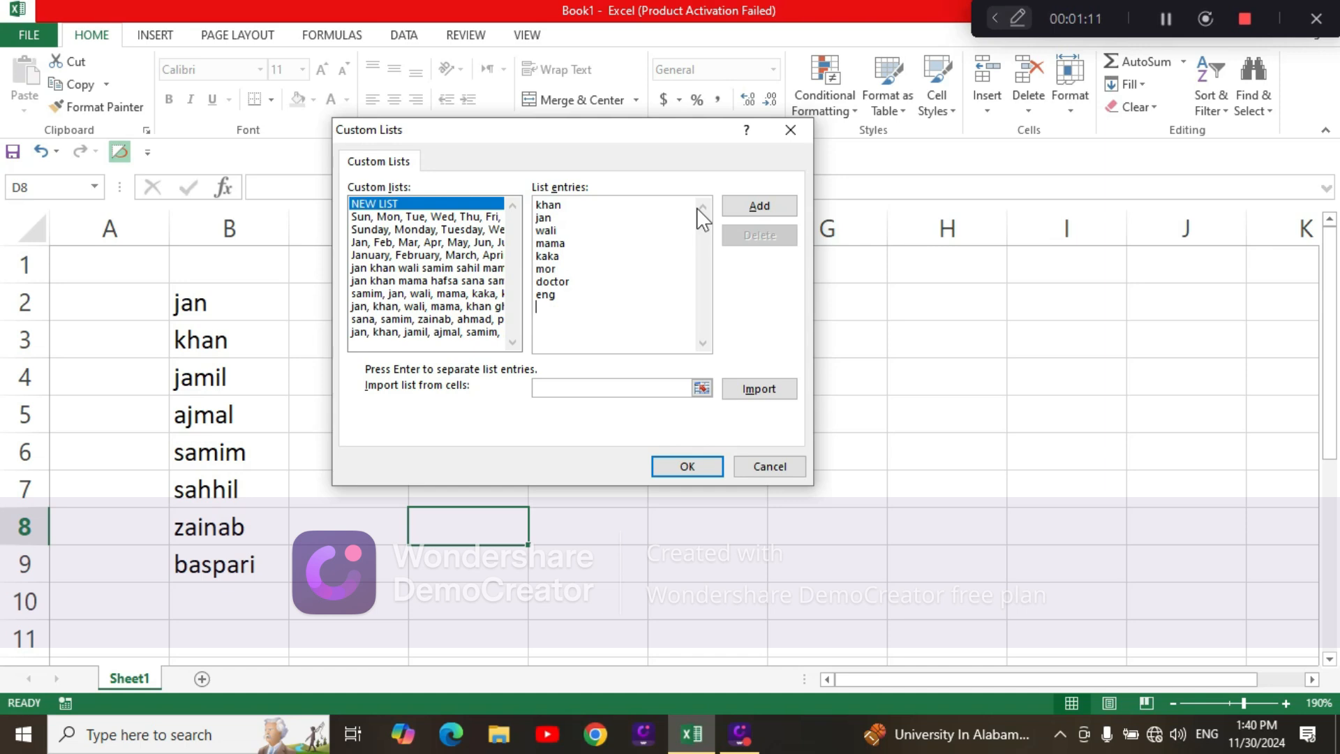
type("sana")
key("Return")
type("zainab")
Step: Add the entered list to the custom lists and confirm the Excel options
left_click(756, 210)
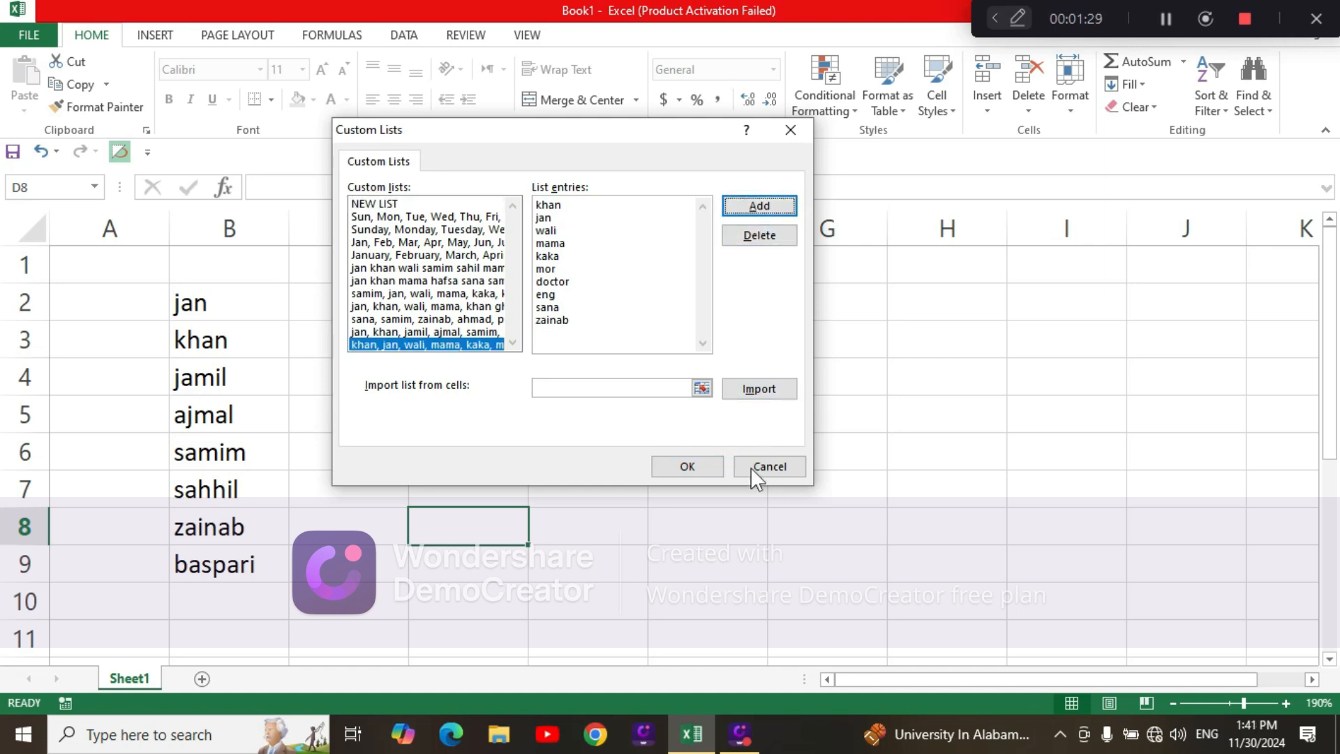
left_click(698, 469)
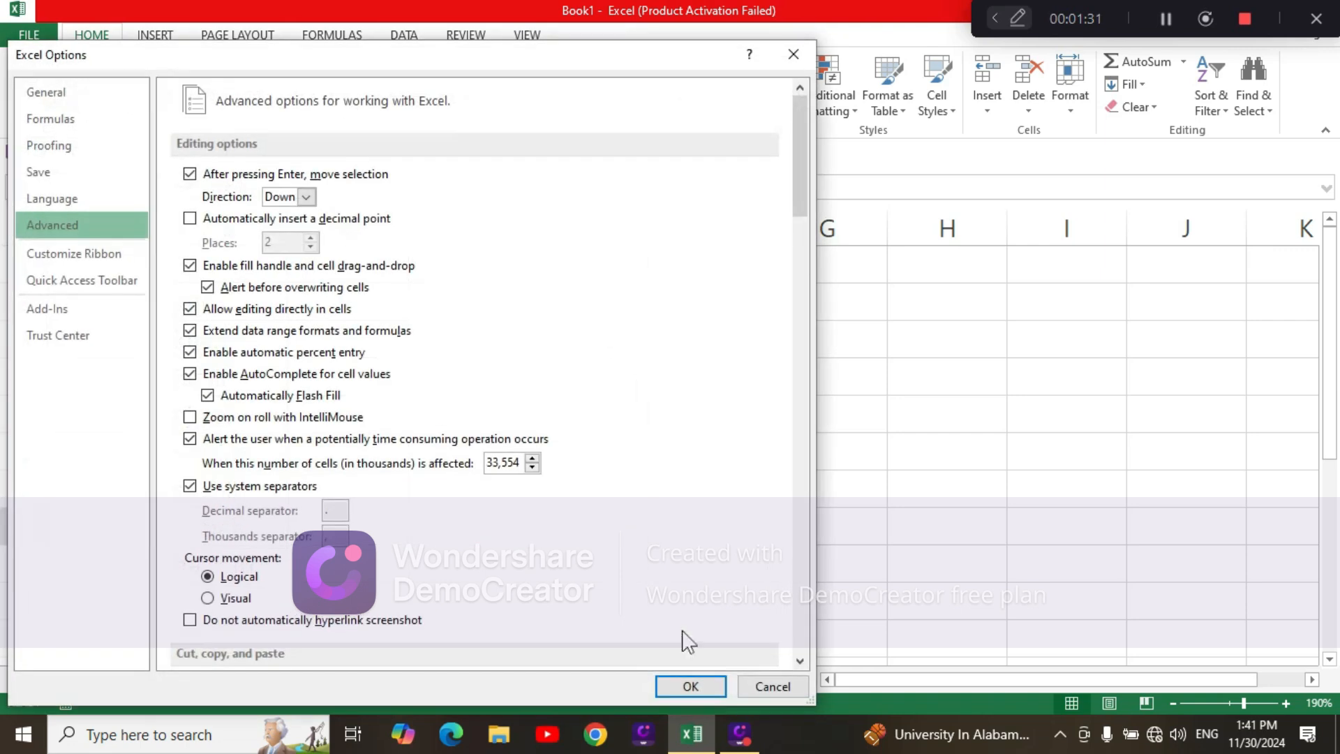
left_click(691, 686)
Step: Enter the new list's second name in E2 and fill the series down to E9
left_click(588, 315)
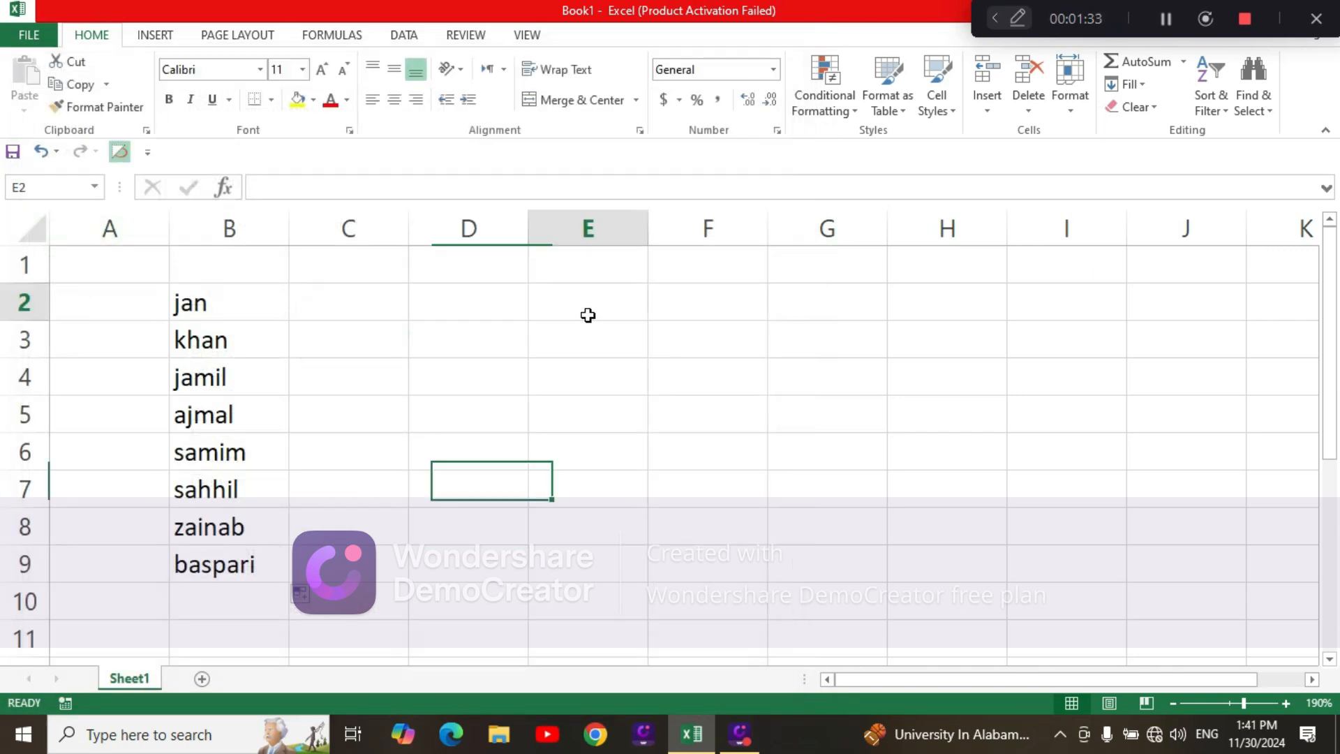
type("jan")
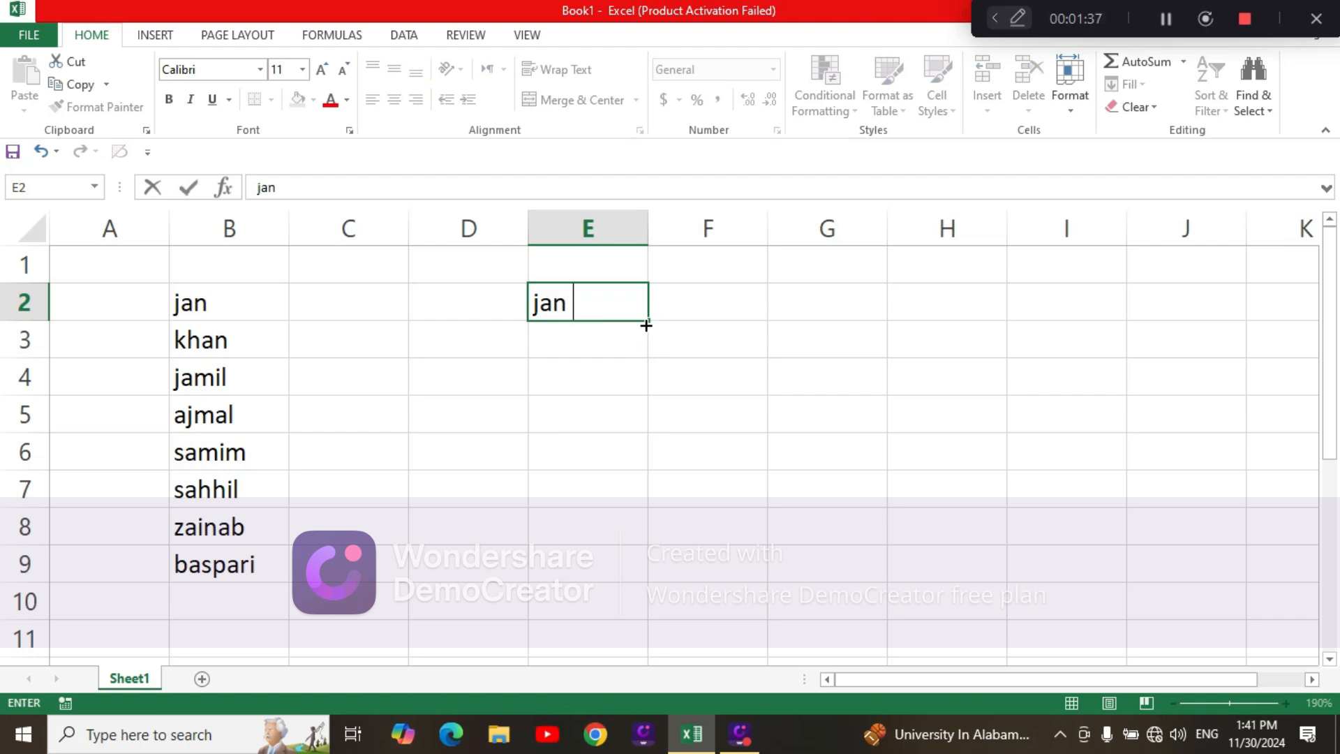
left_click_drag(651, 324, 648, 571)
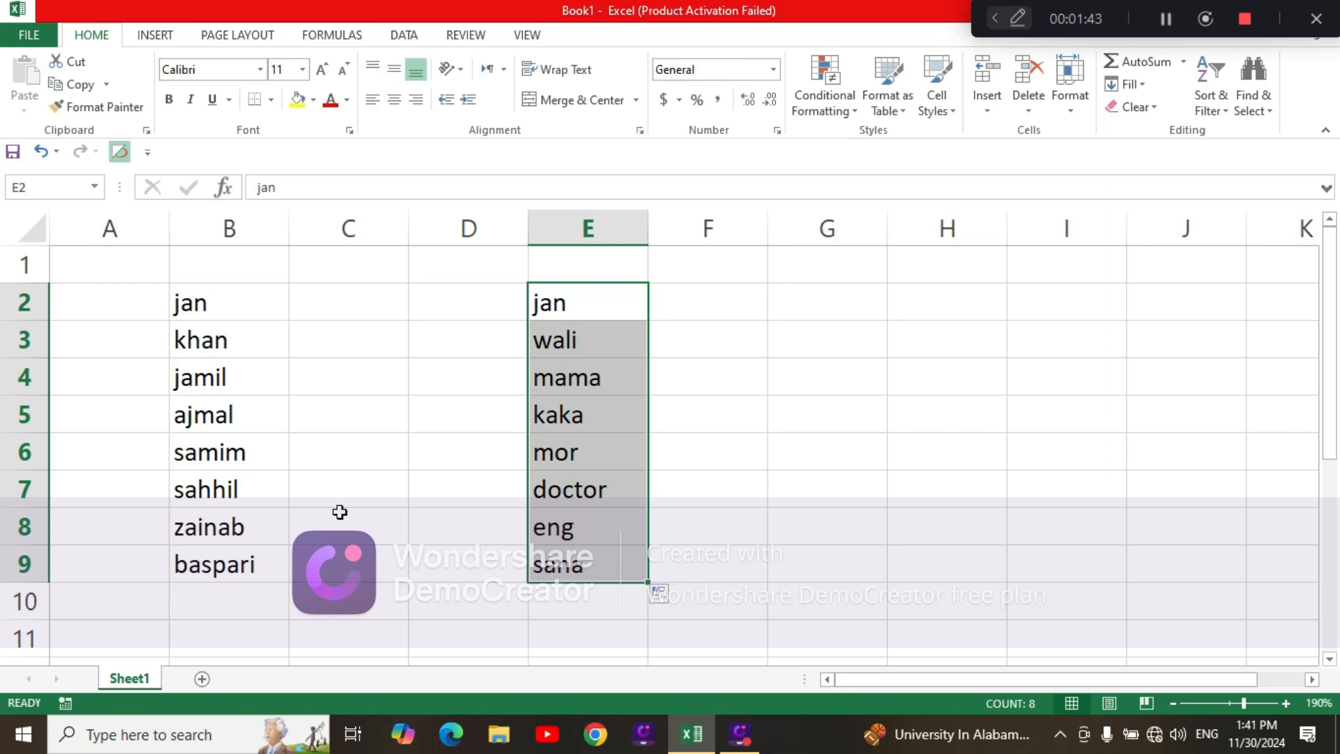
Step: Compare the filled list in B2:B9 with the one in E2:E9
left_click_drag(237, 300, 247, 572)
left_click_drag(589, 302, 613, 562)
left_click_drag(236, 296, 248, 569)
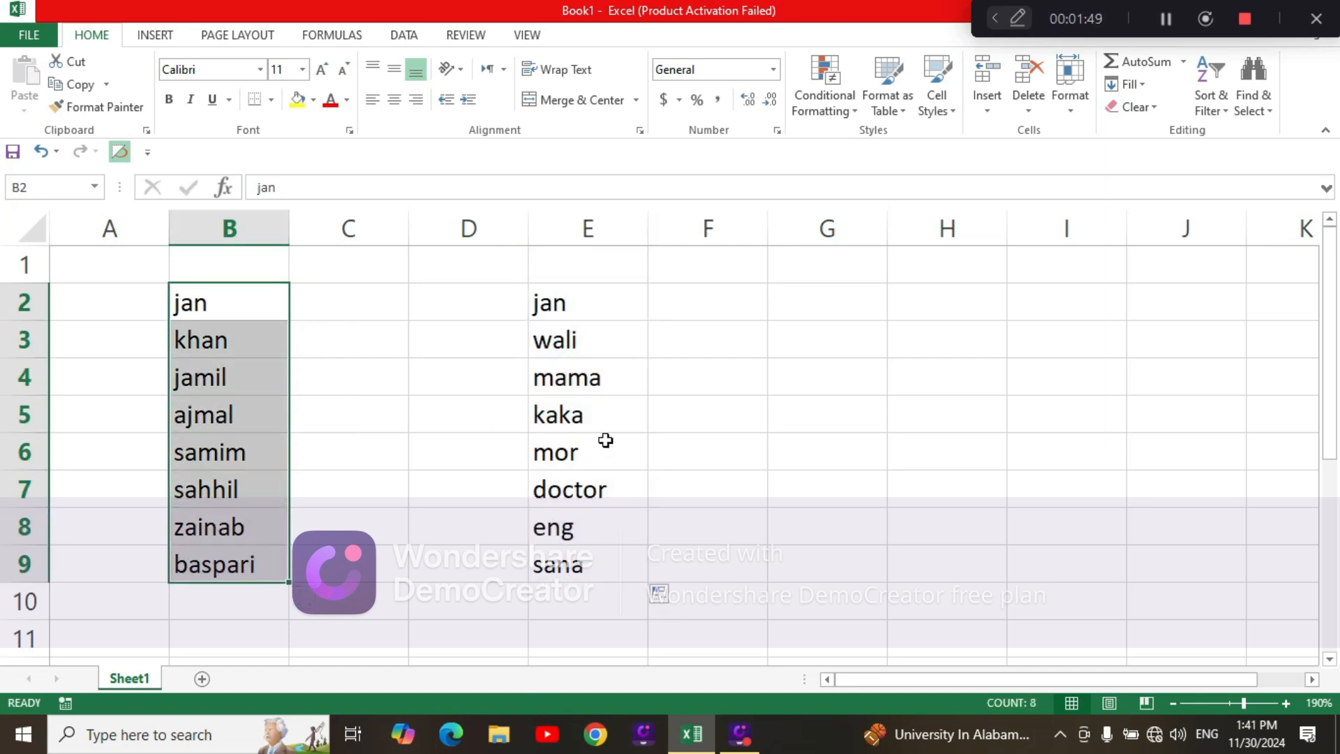
left_click_drag(628, 300, 652, 583)
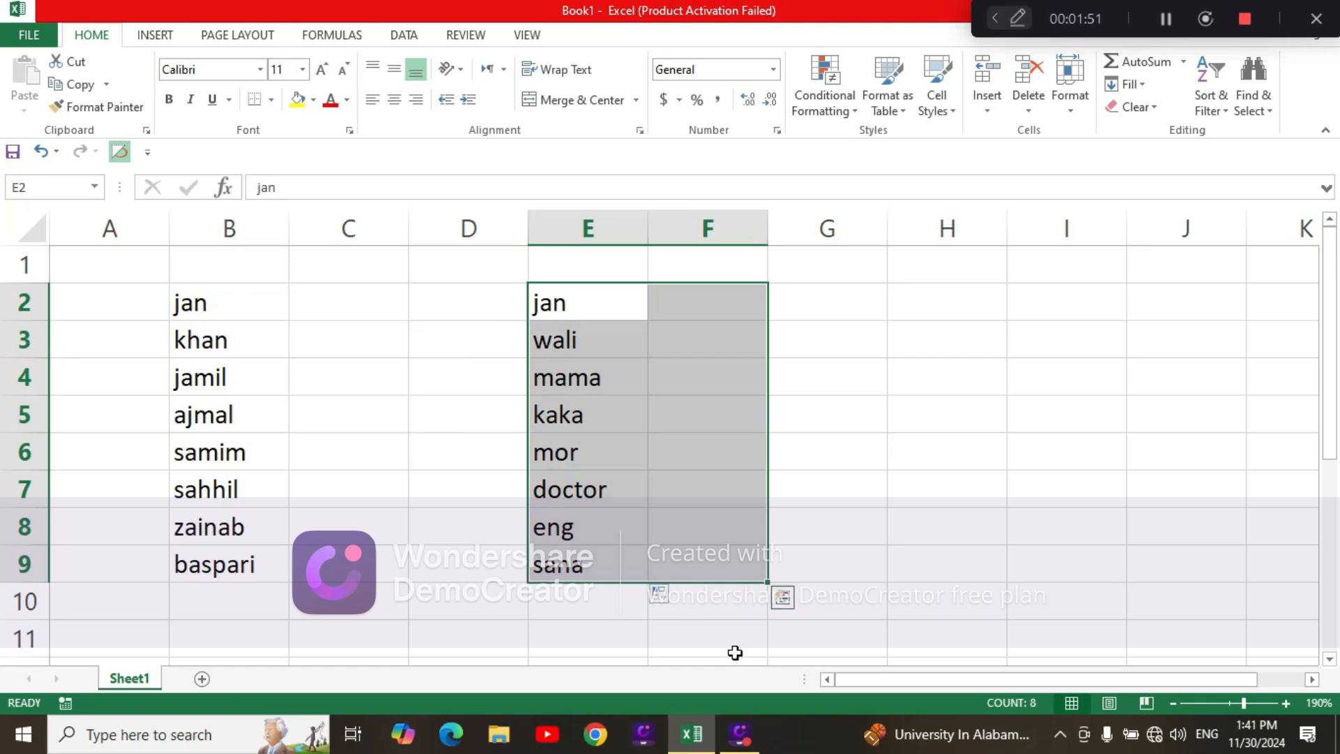
left_click(735, 652)
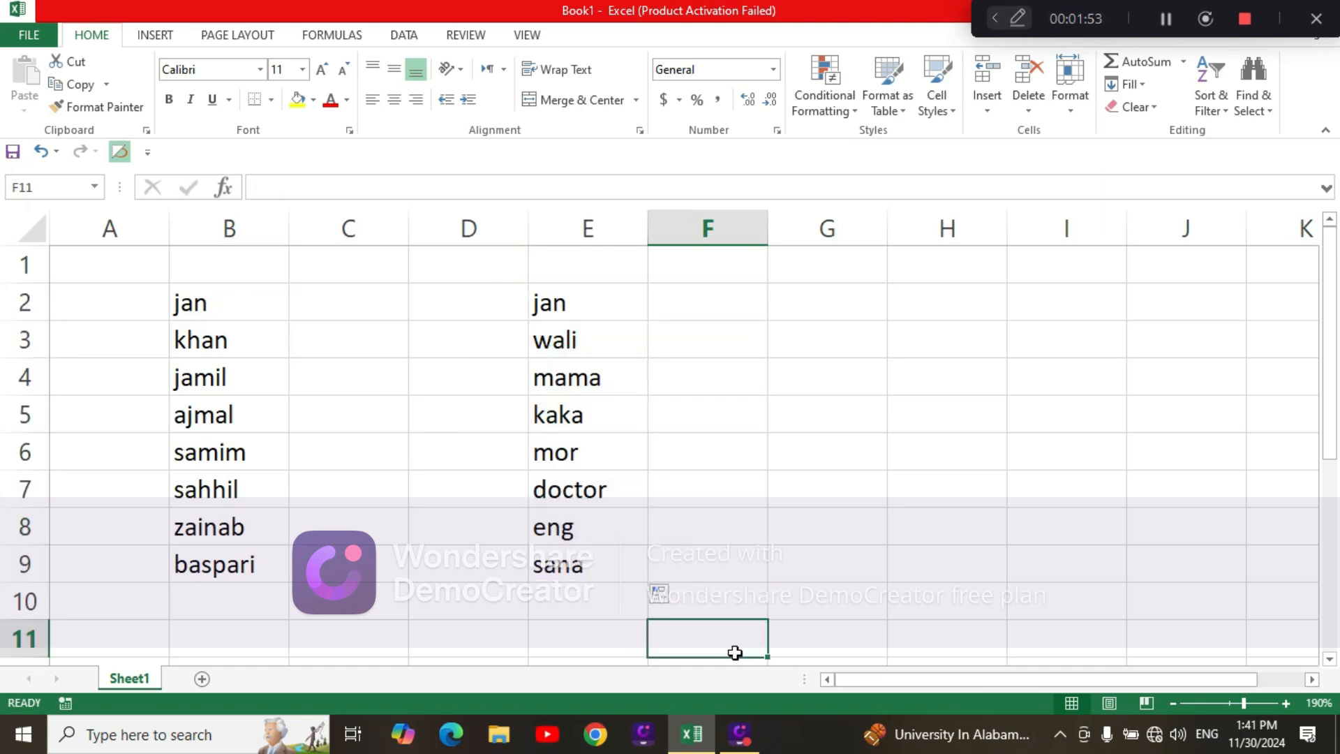
left_click(726, 482)
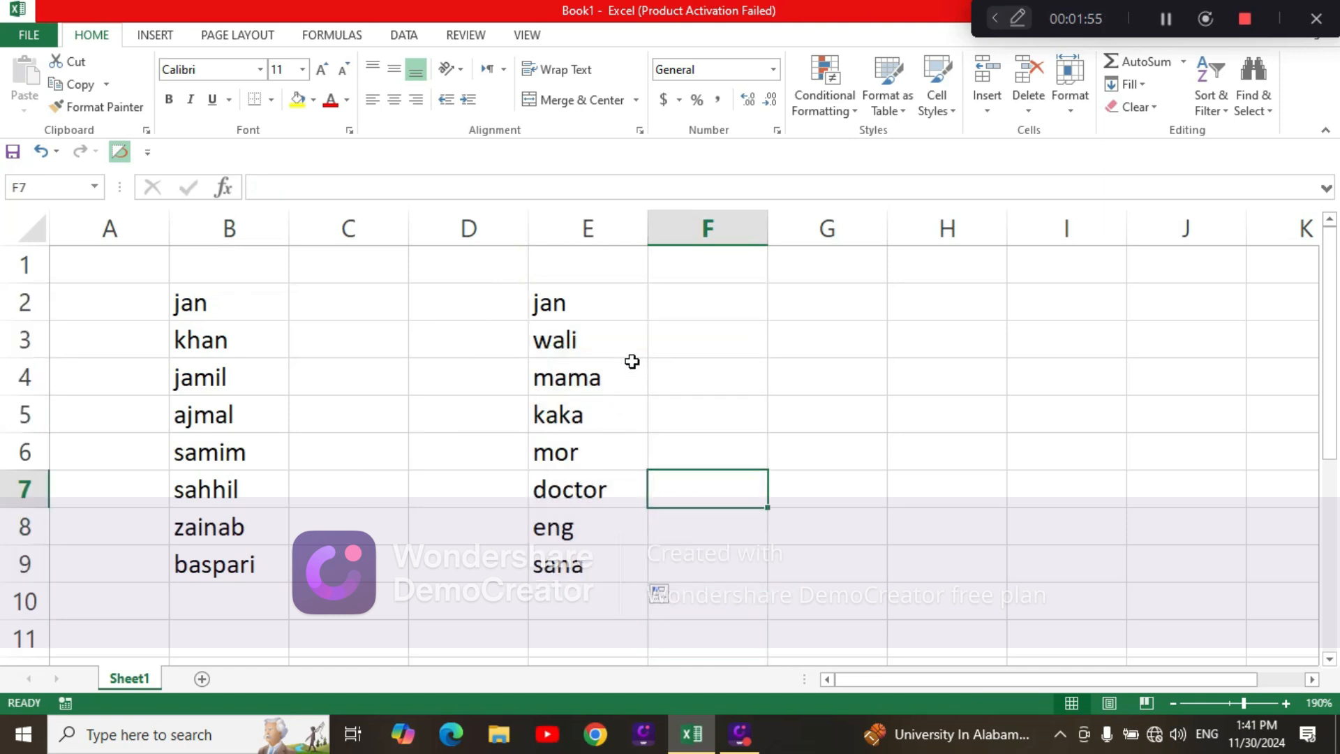
Step: Clear the contents of the whole worksheet
key("ctrl+a")
key("Delete")
left_click(585, 339)
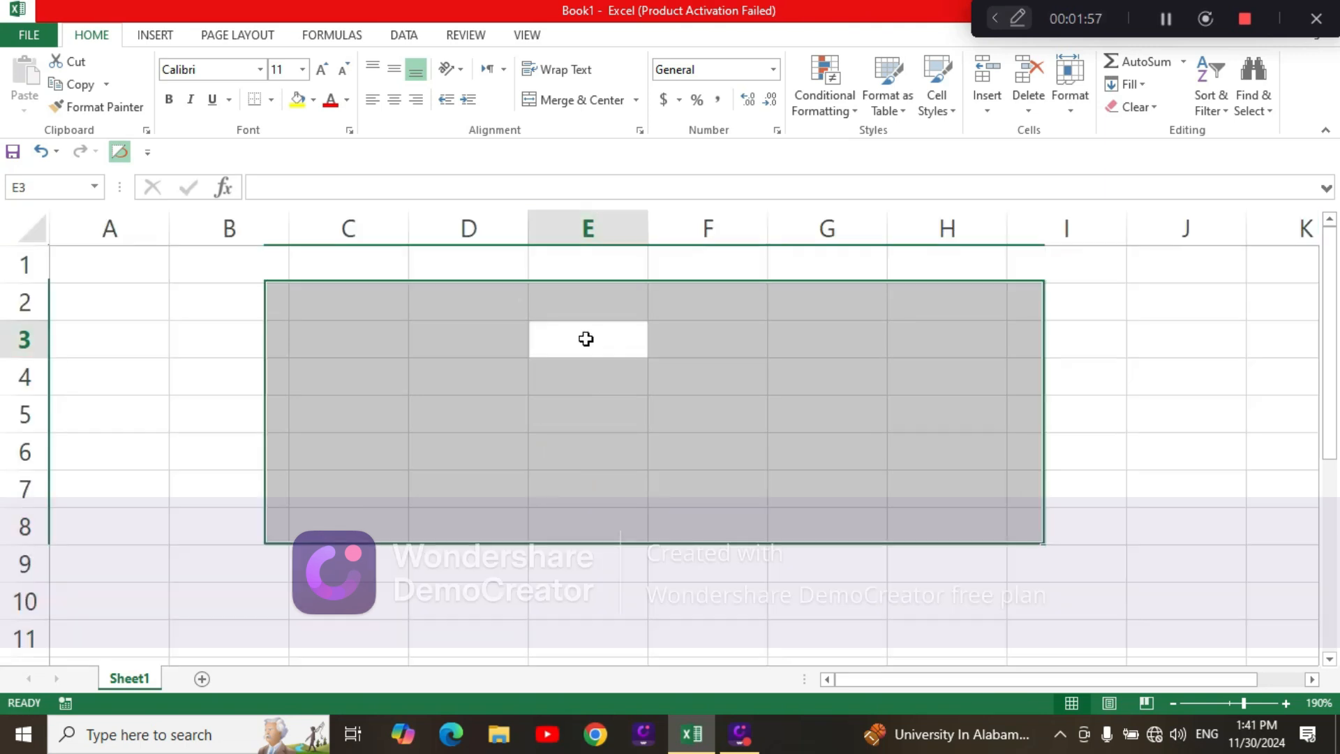
Step: Enter a first name from the custom list in A1, keeping the cell selected
left_click(133, 266)
type("jan")
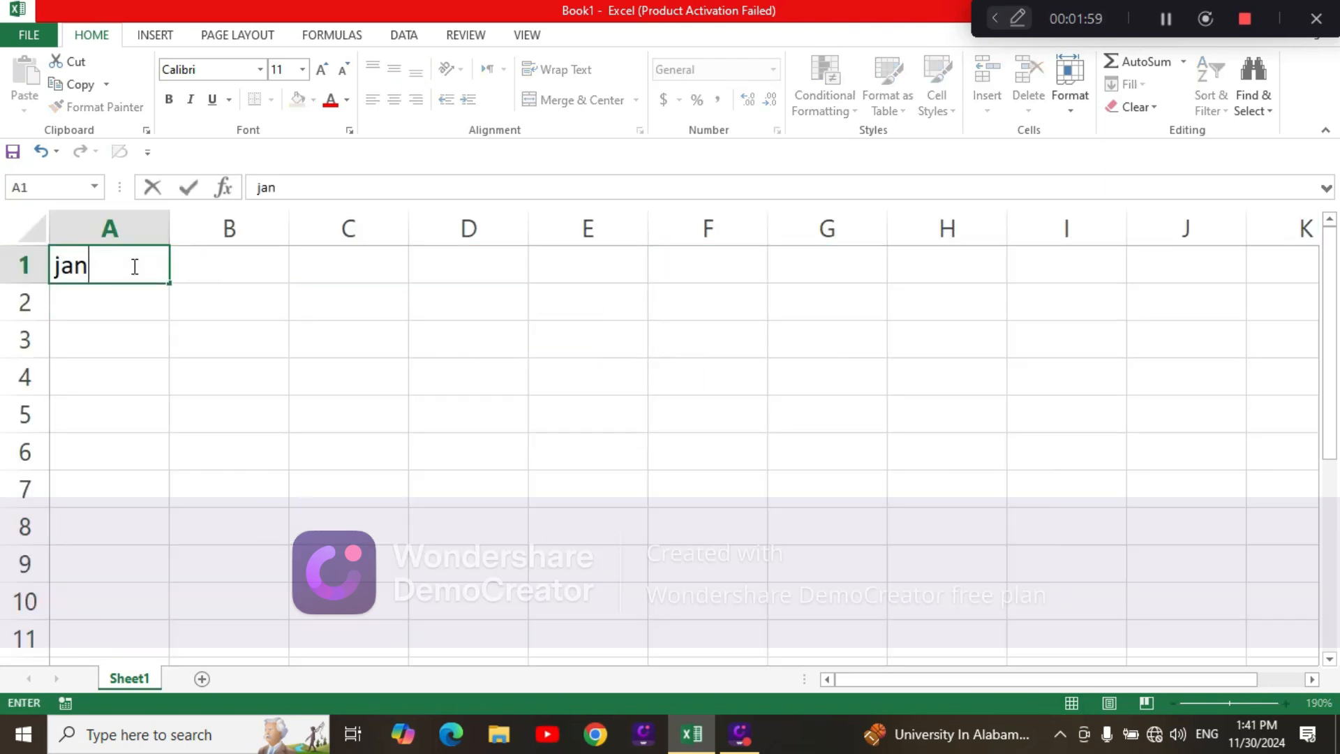
key("ctrl+Return")
Step: Jump to the last row of column A and return to A1
key("ctrl+Down")
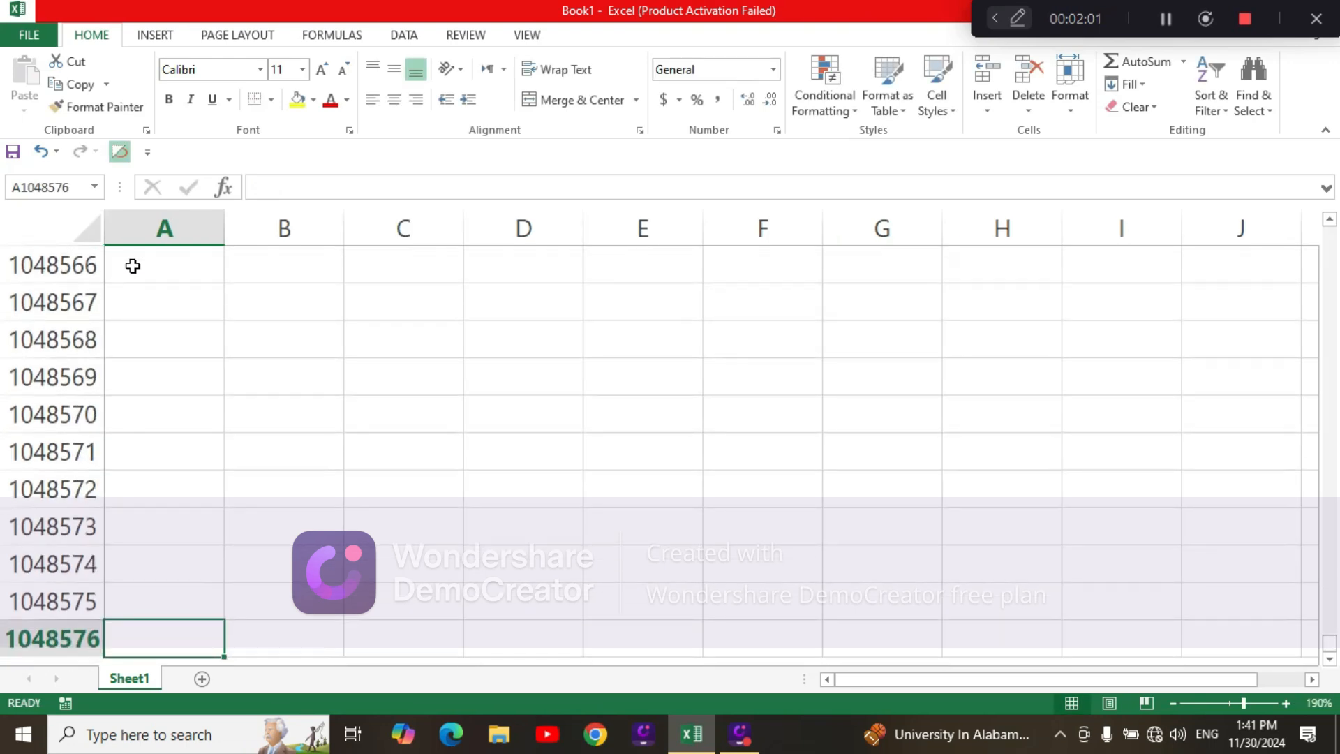
scroll(398, 388, "up", 20)
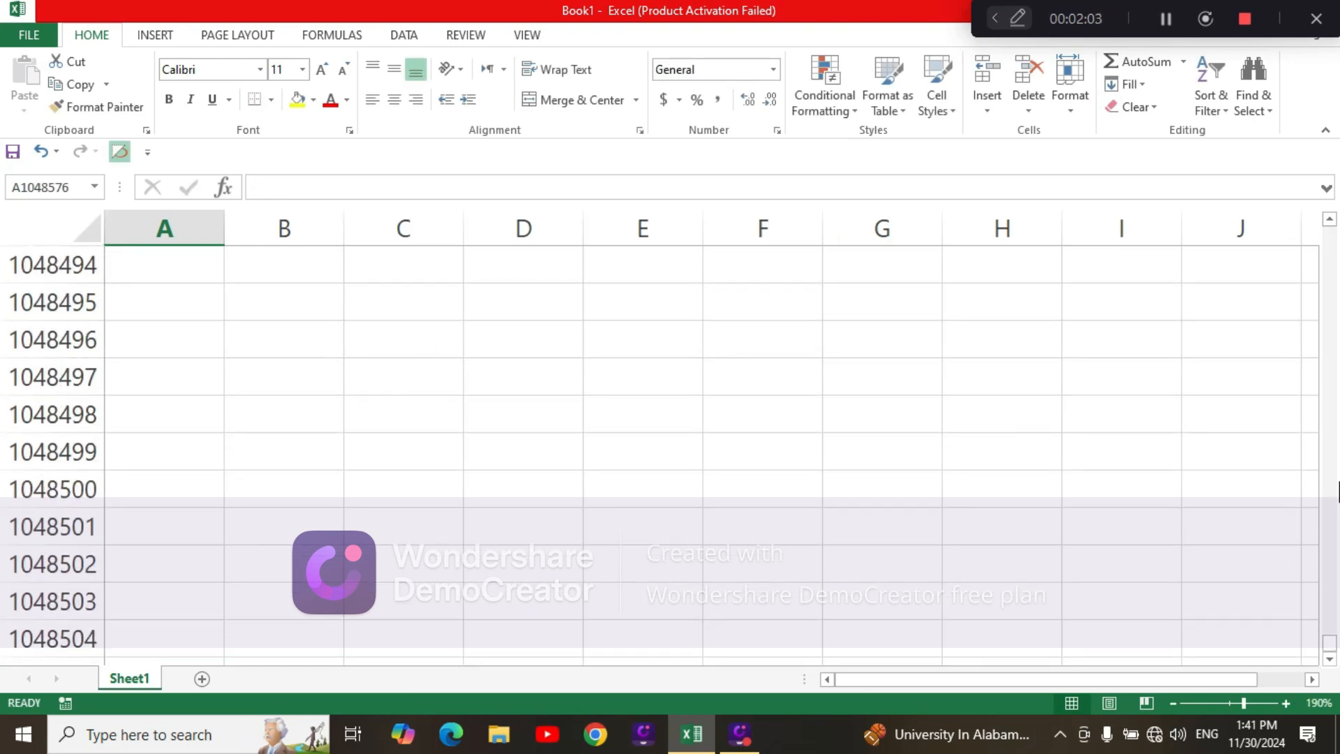
left_click_drag(1330, 643, 1291, 210)
left_click(100, 264)
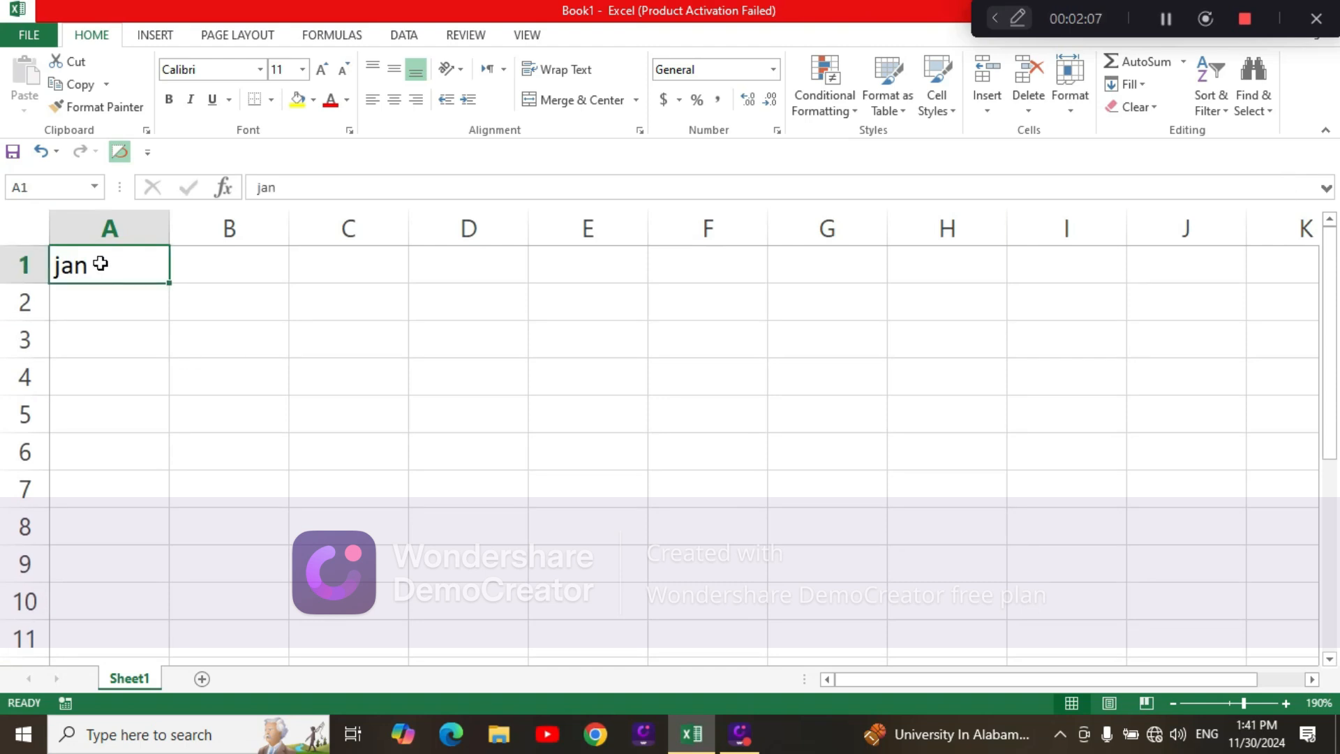
Step: Select all of column A and jump to the last column in row 1
key("ctrl+space")
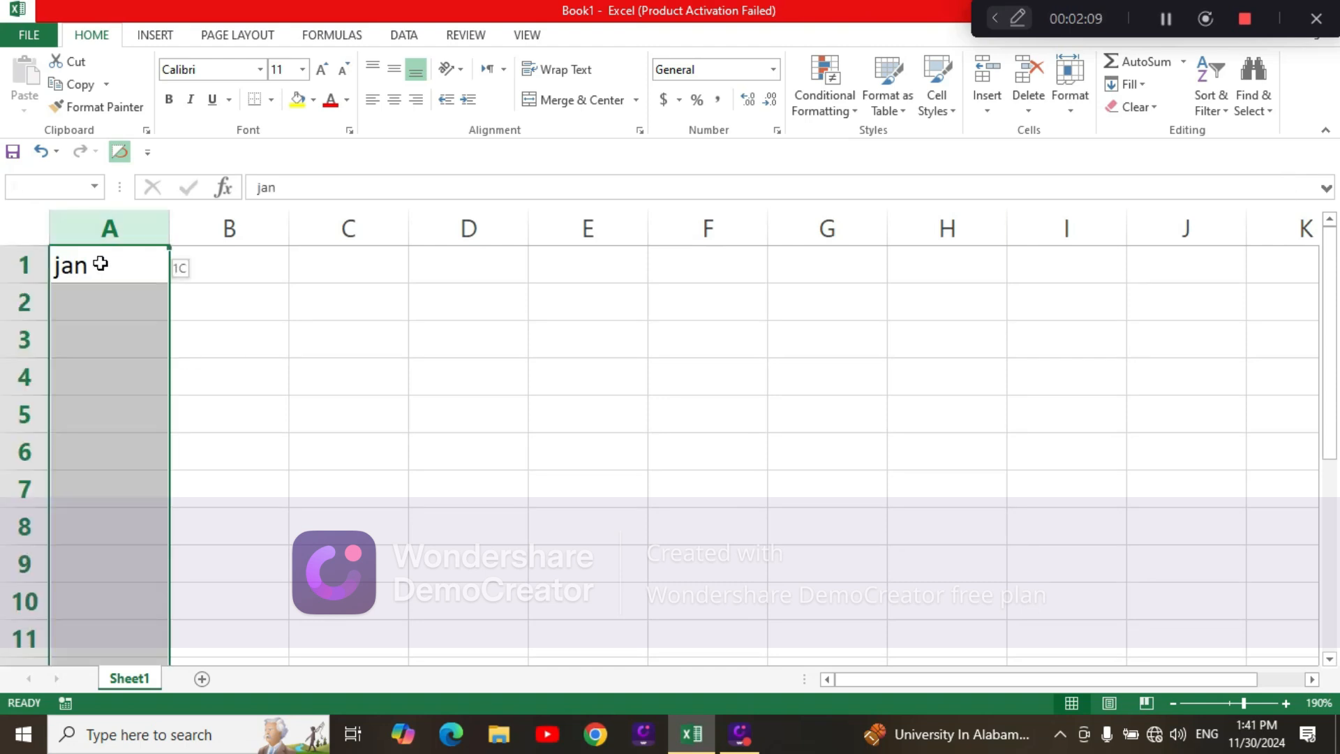
key("ctrl+Right")
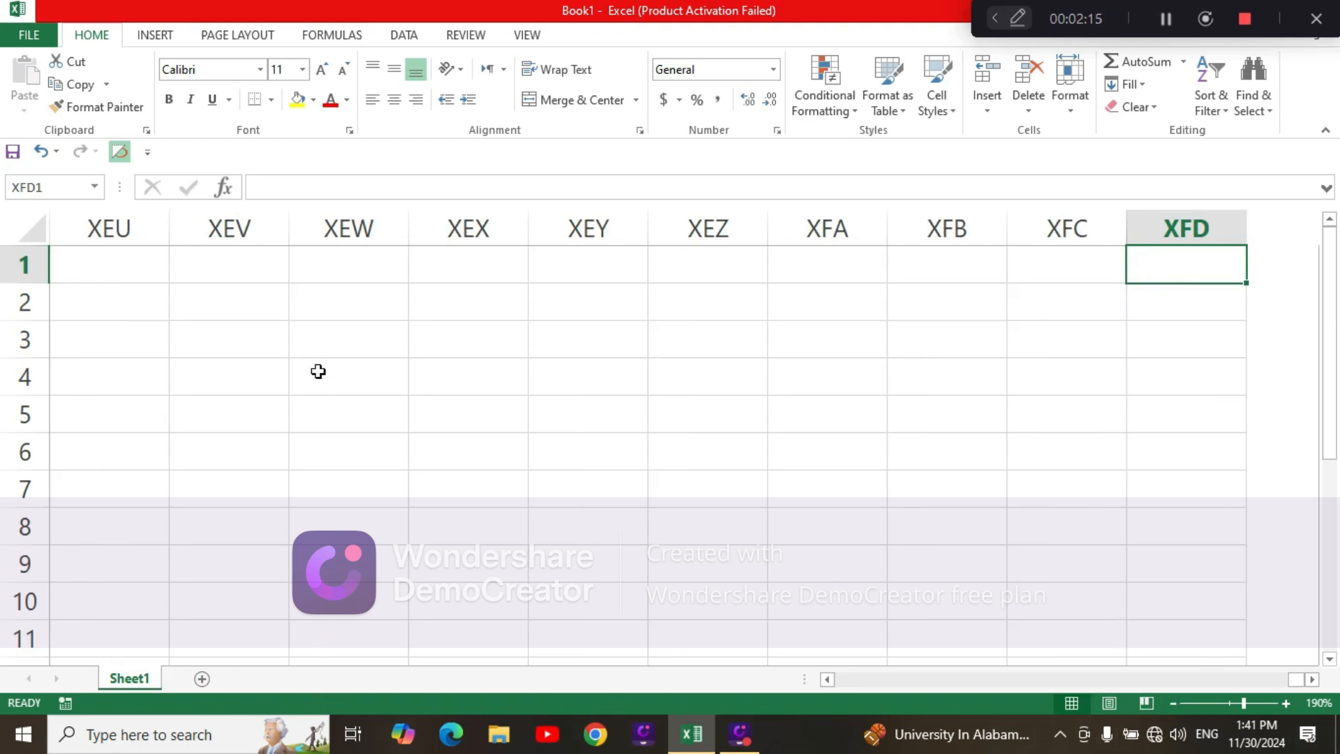
Step: Enter the same first name in XEU1, keeping the cell selected
left_click(148, 298)
left_click(137, 266)
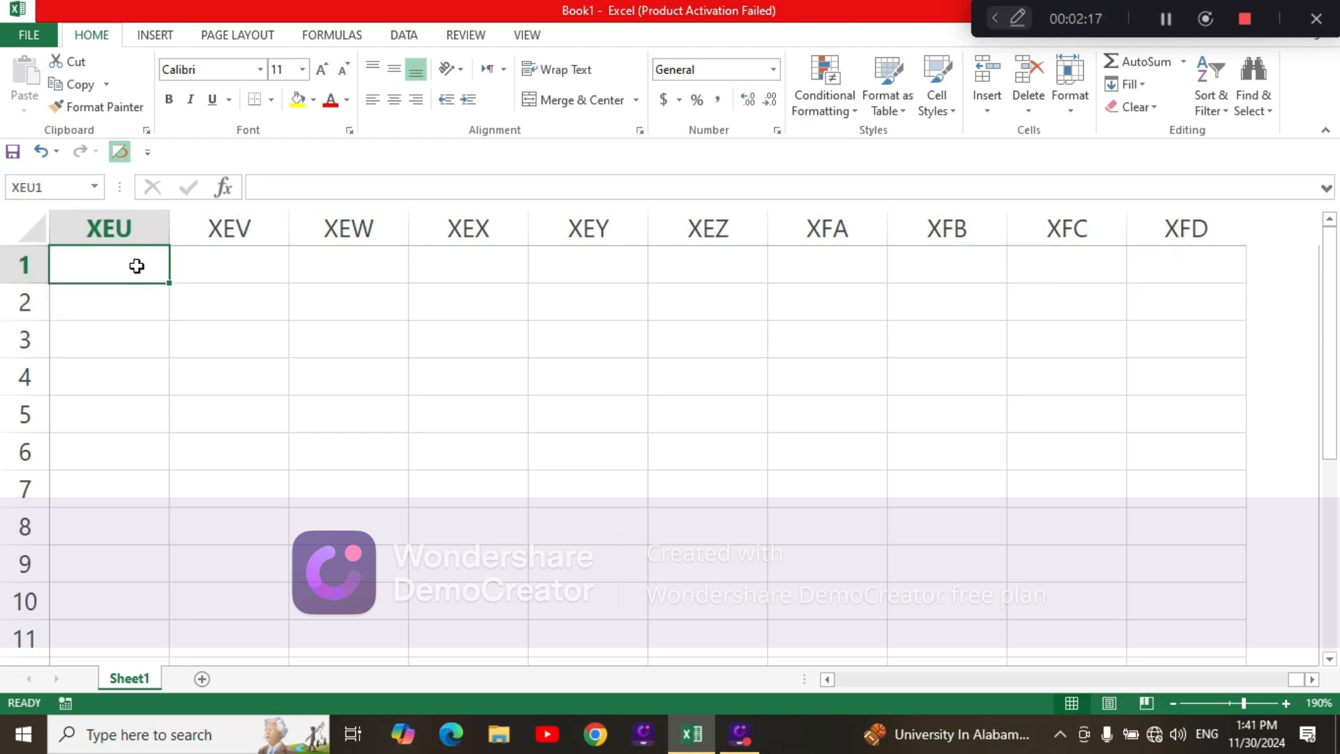
type("jan")
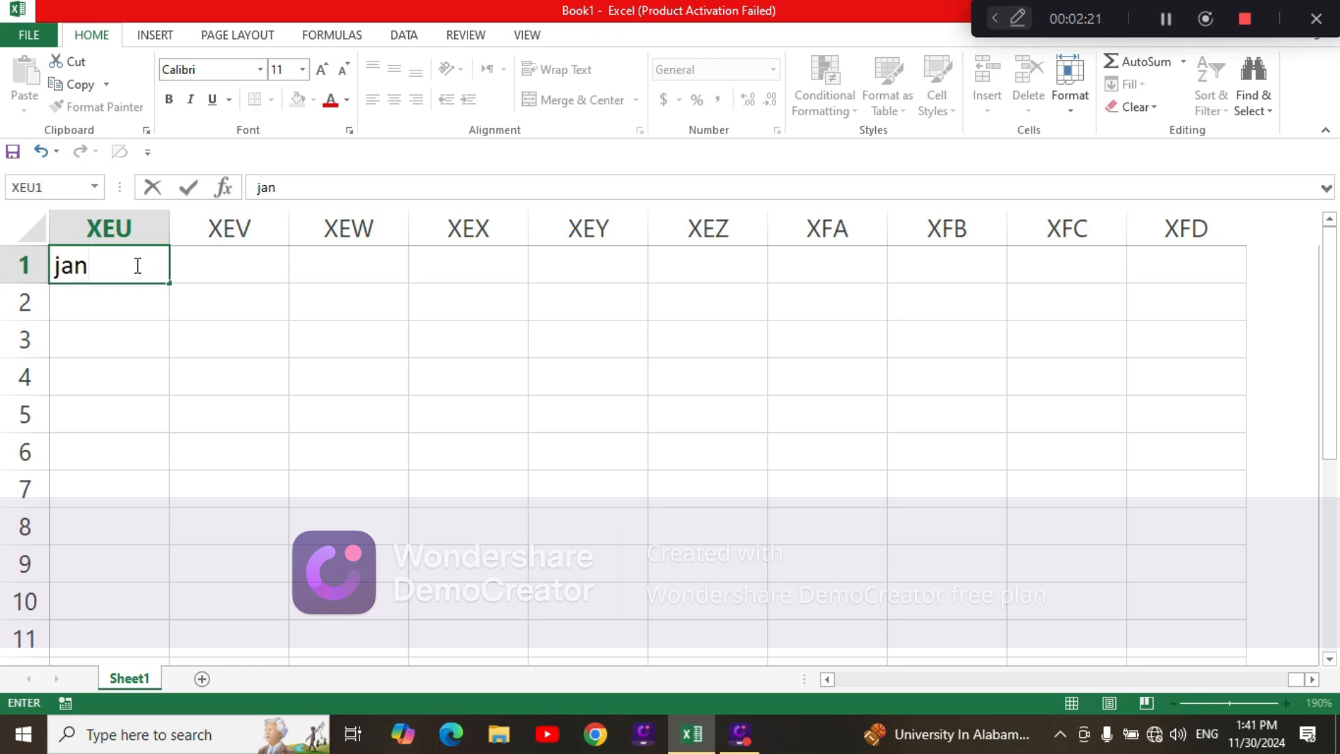
key("ctrl+Return")
Step: Select the range from XEU1 to the sheet's last column and row, and return to A1
key("ctrl+shift+Right")
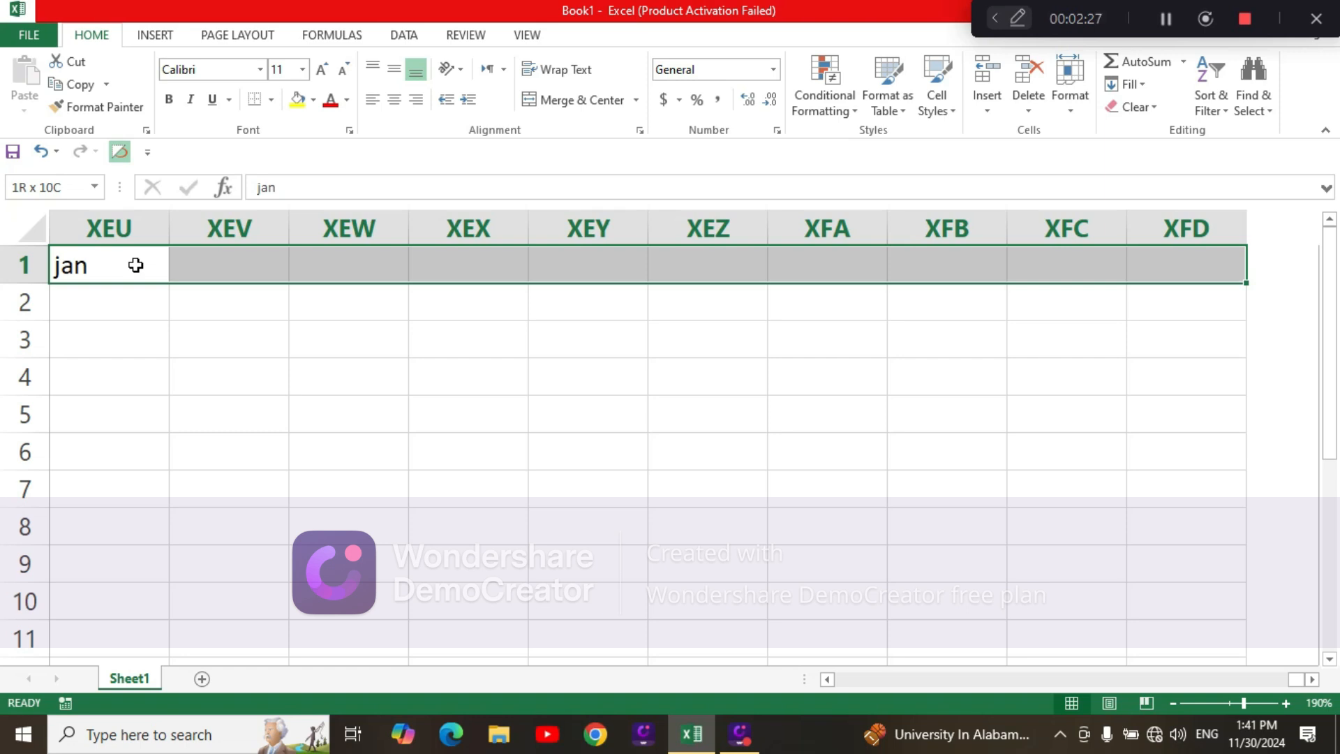
key("ctrl+shift+Down")
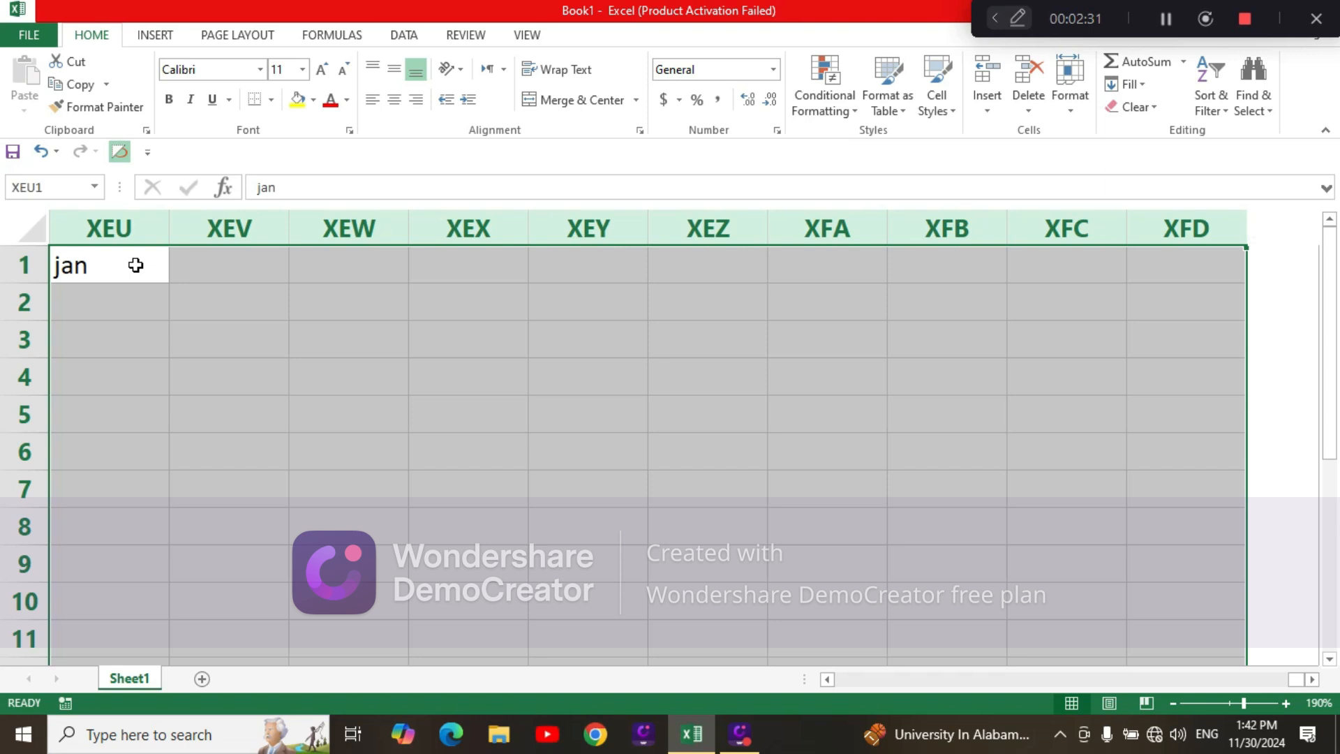
left_click(608, 308)
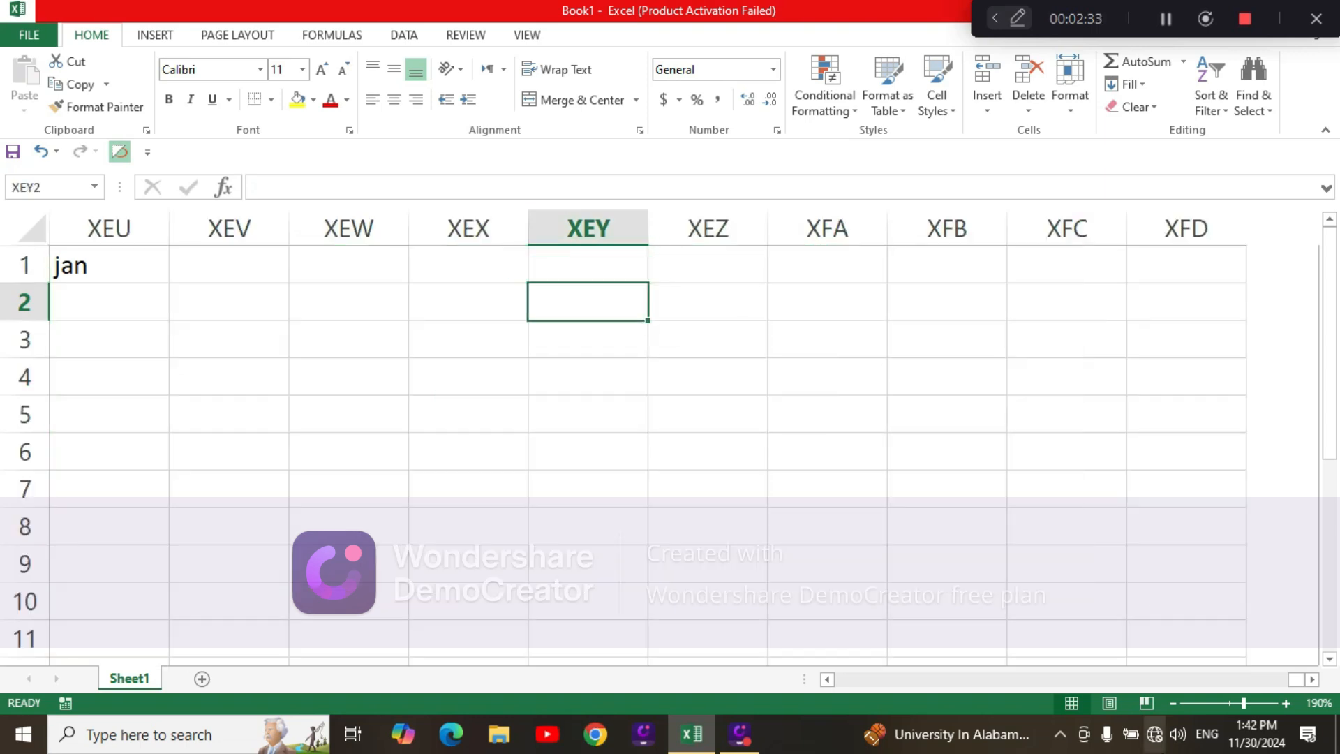
left_click_drag(1294, 681, 799, 682)
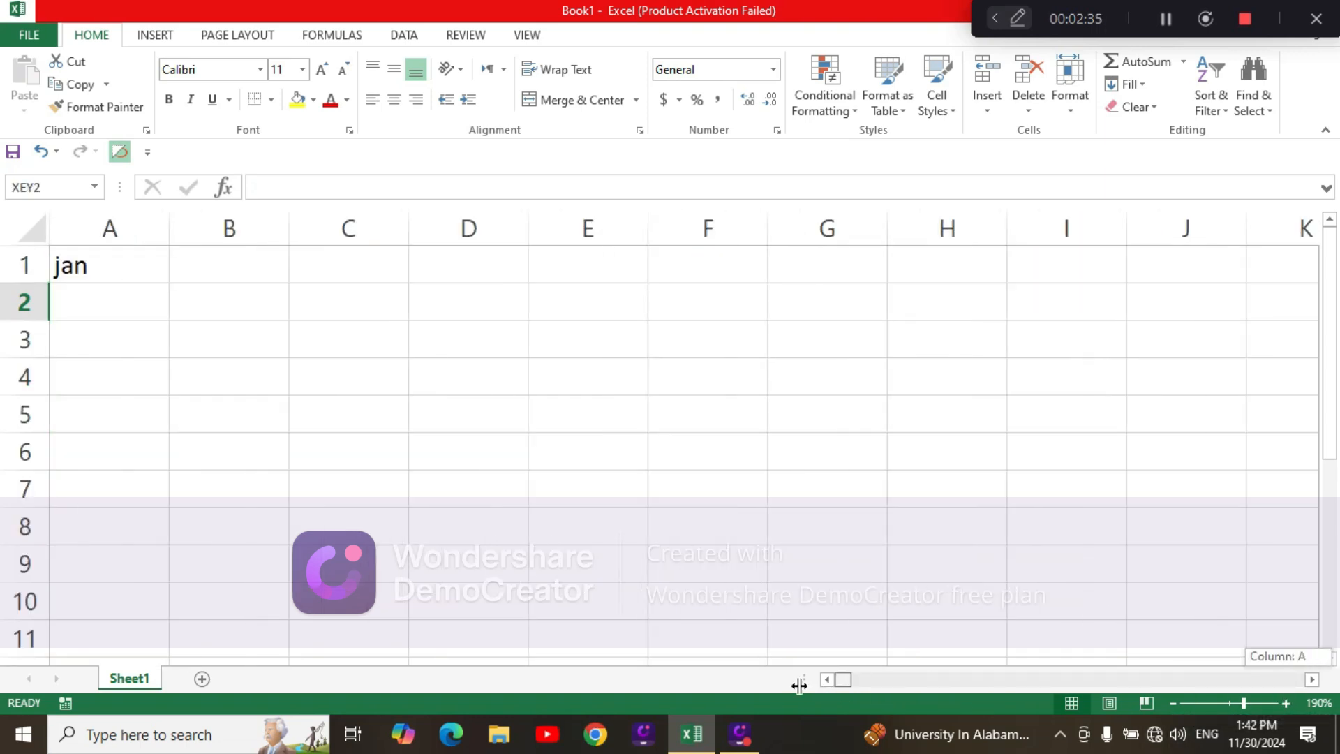
left_click(127, 280)
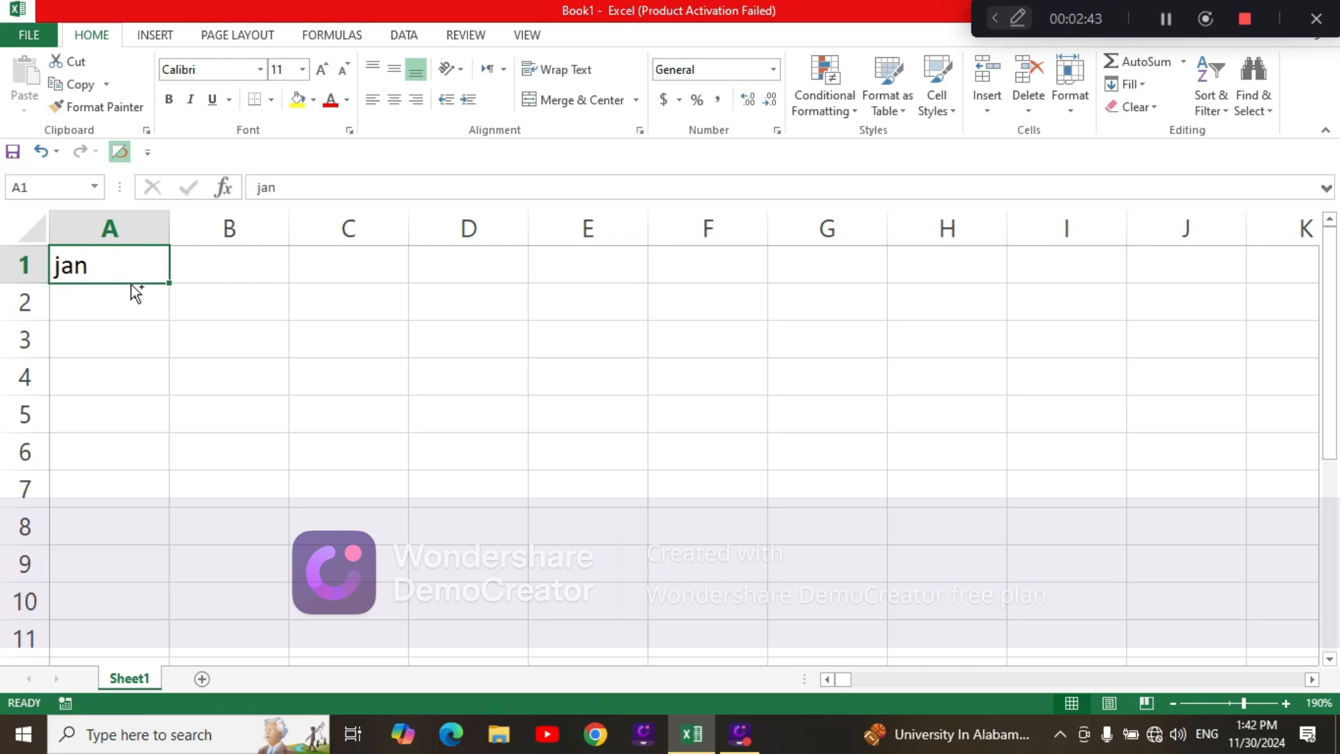
Step: Fill every cell of column B, from B1 to the last row, with the same first name as A1
key("ctrl+shift+Down")
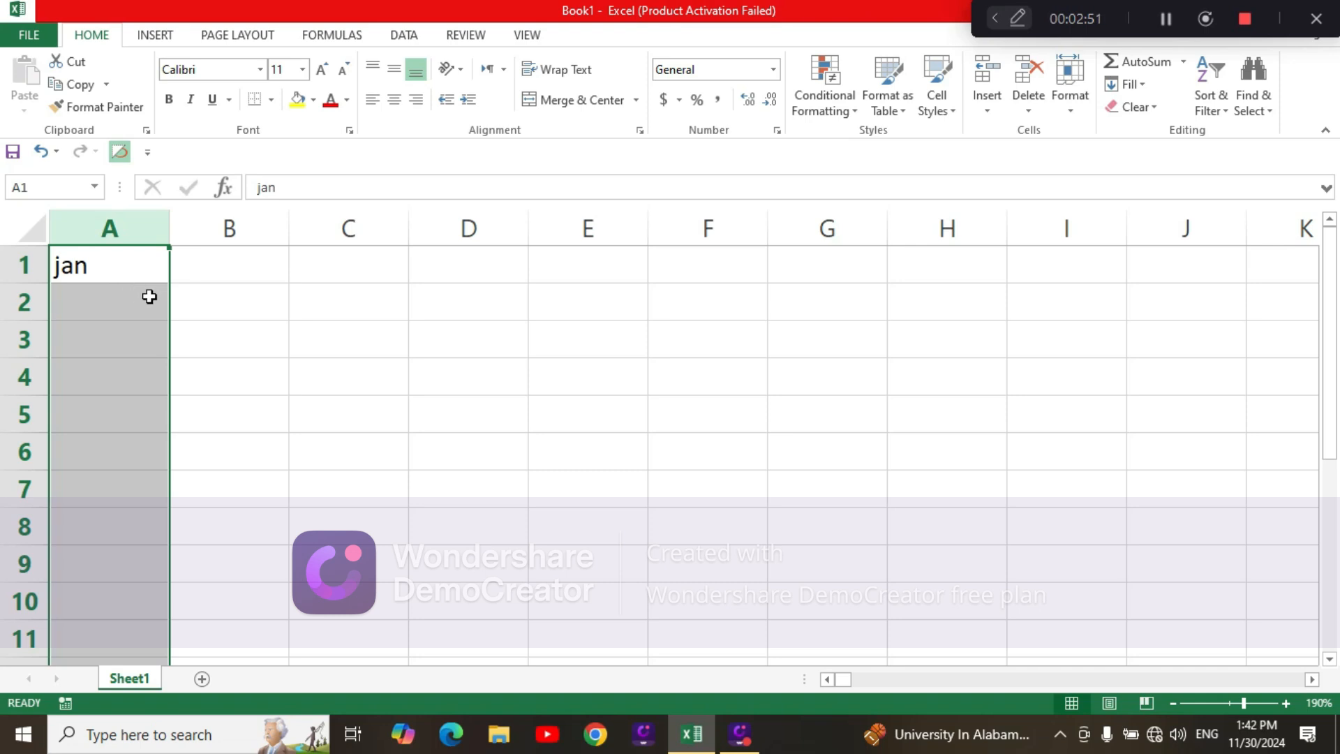
left_click(271, 273)
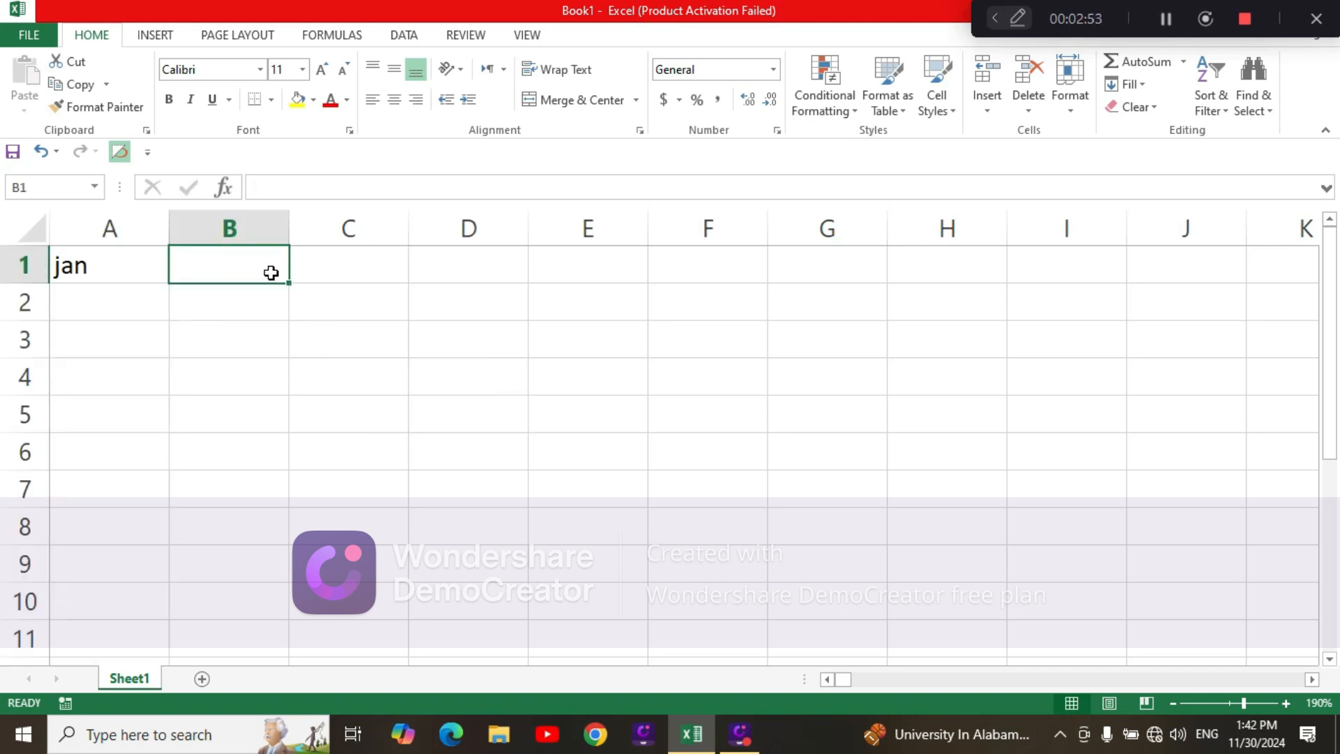
key("ctrl+shift+Down")
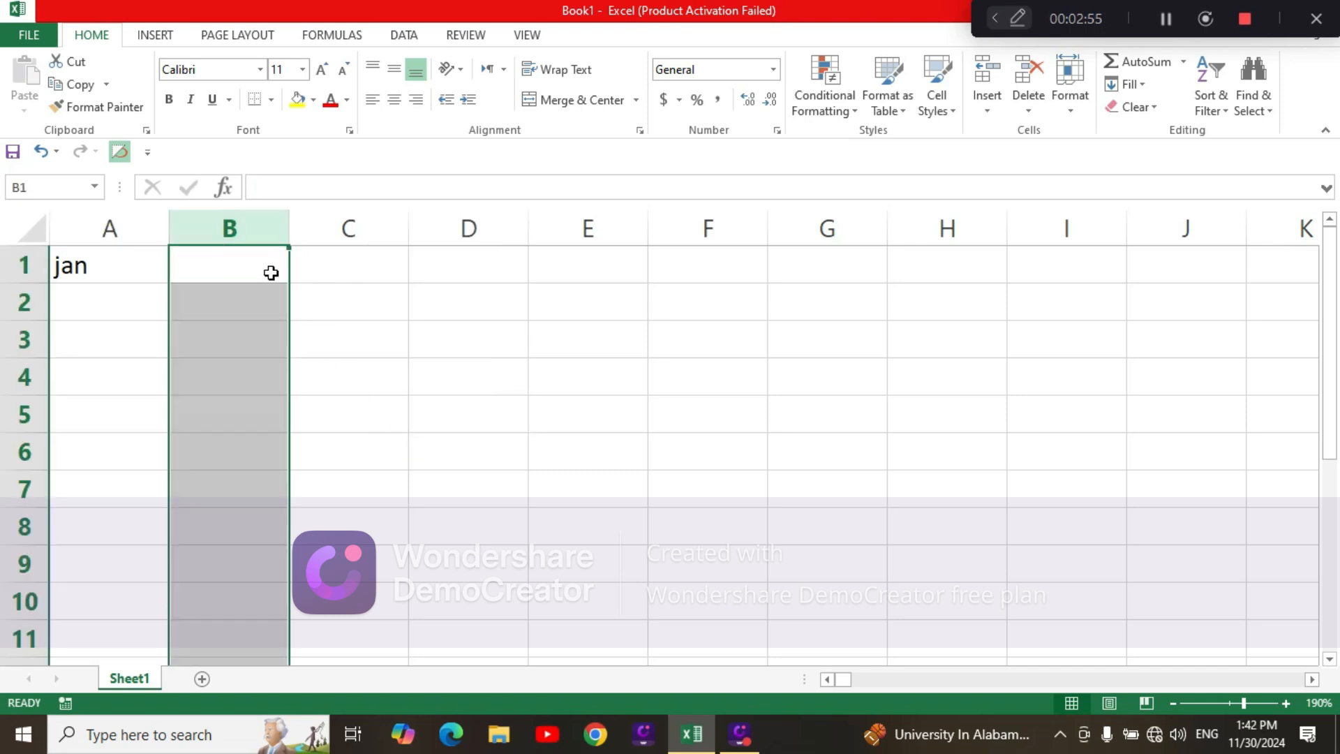
type("jan")
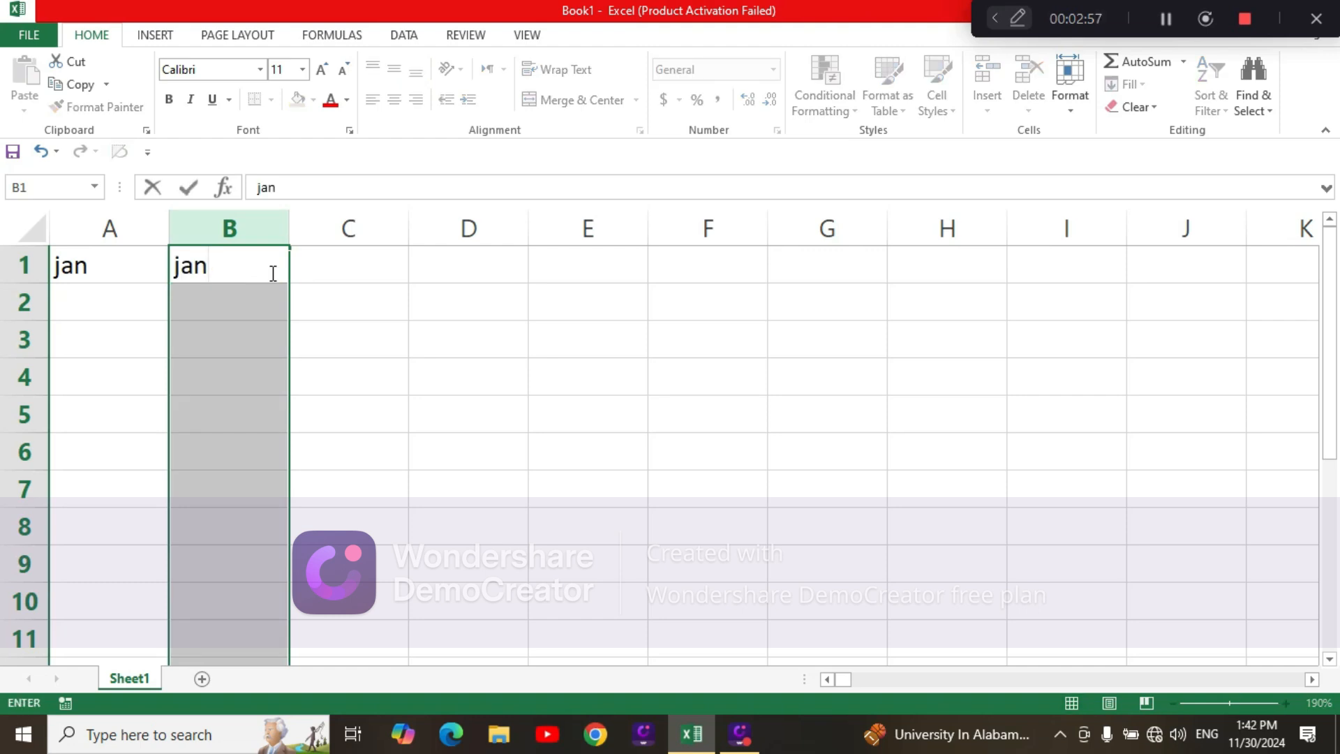
key("ctrl+Return")
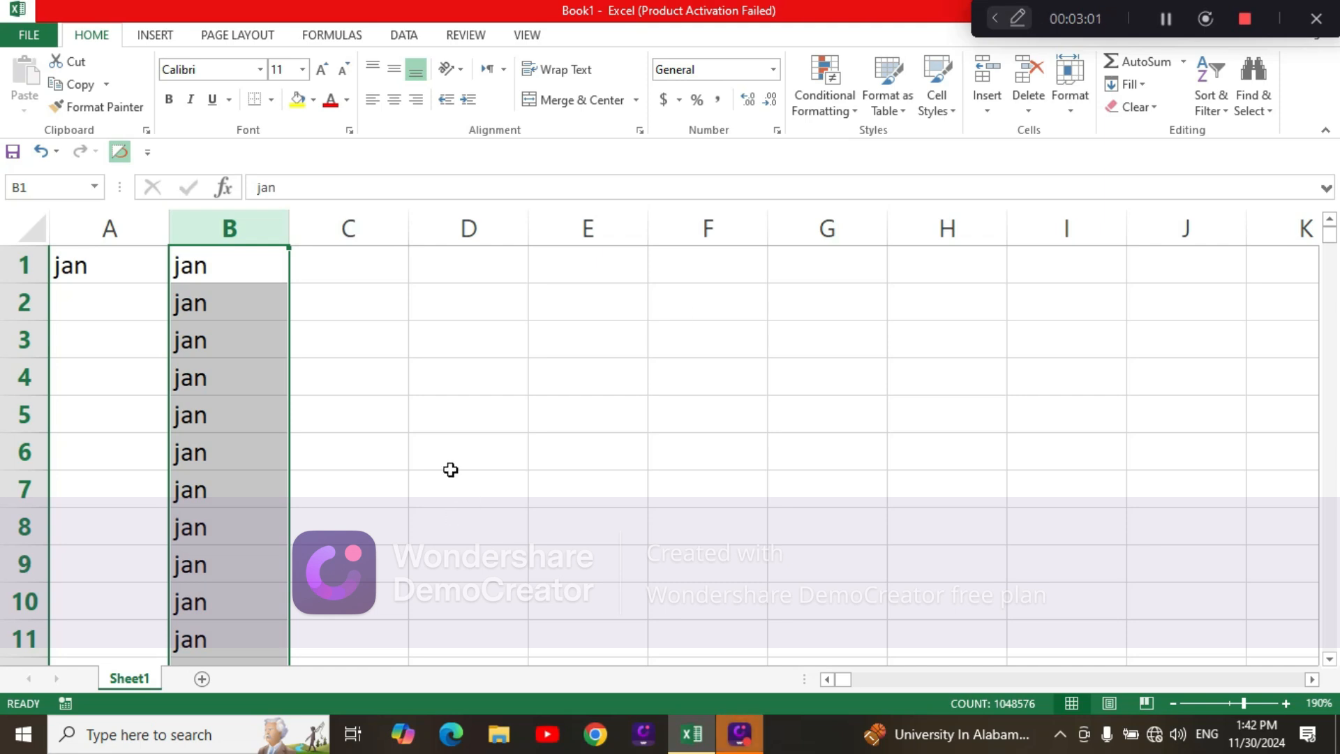
Step: Fill row 1 from C1 through XEU1 with a surname in one entry
left_click(361, 278)
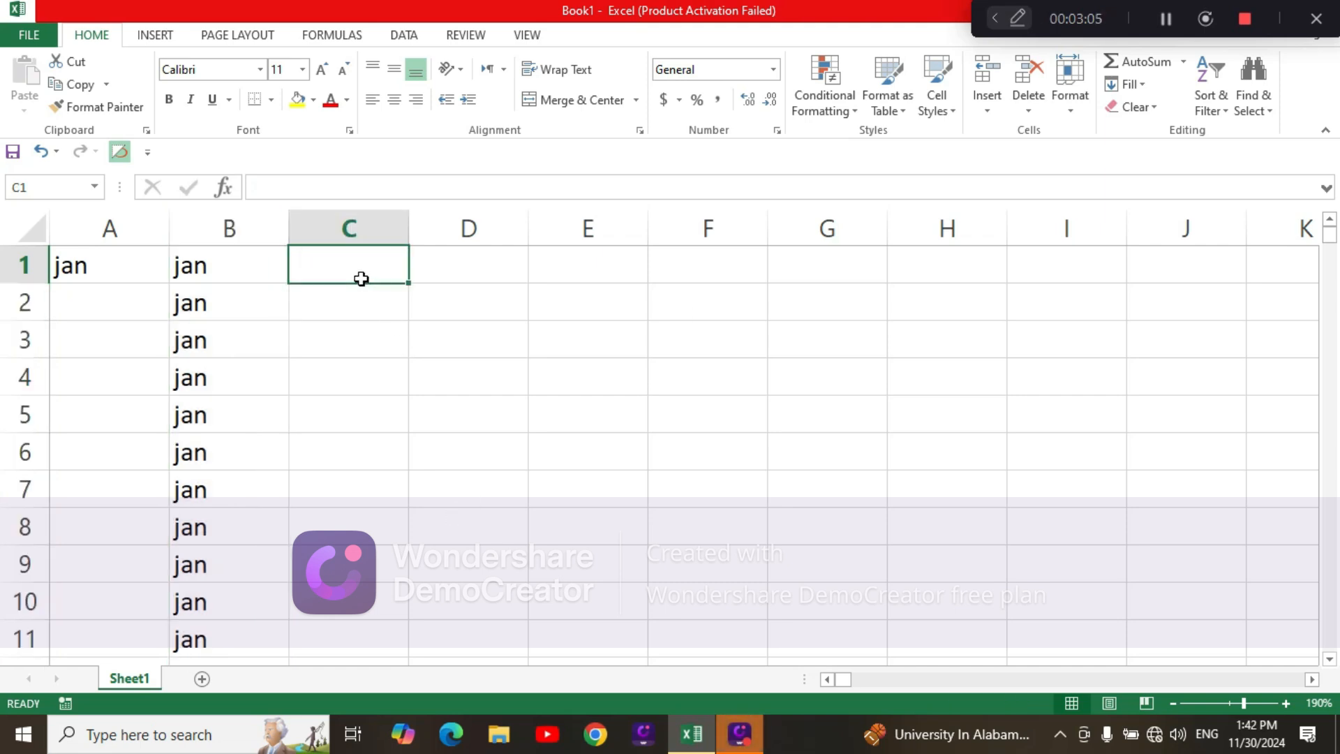
key("ctrl+shift+Right")
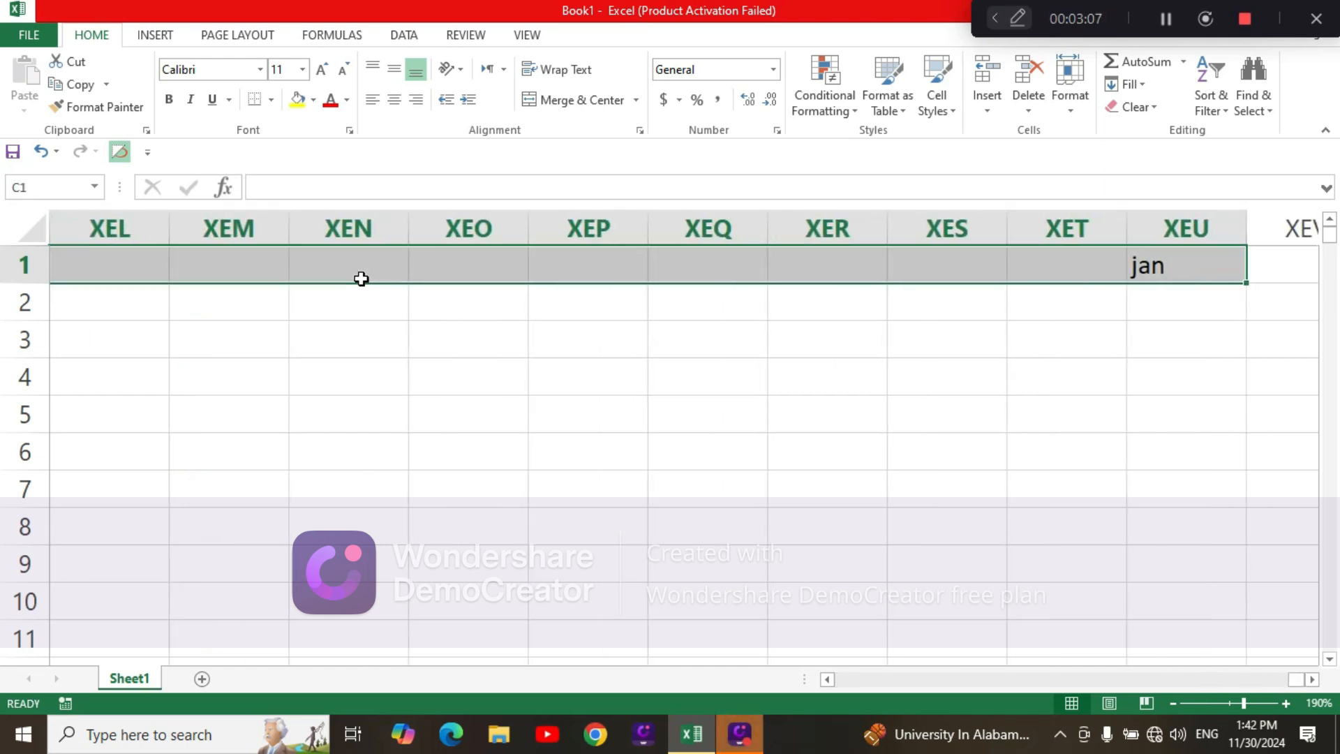
type("khan")
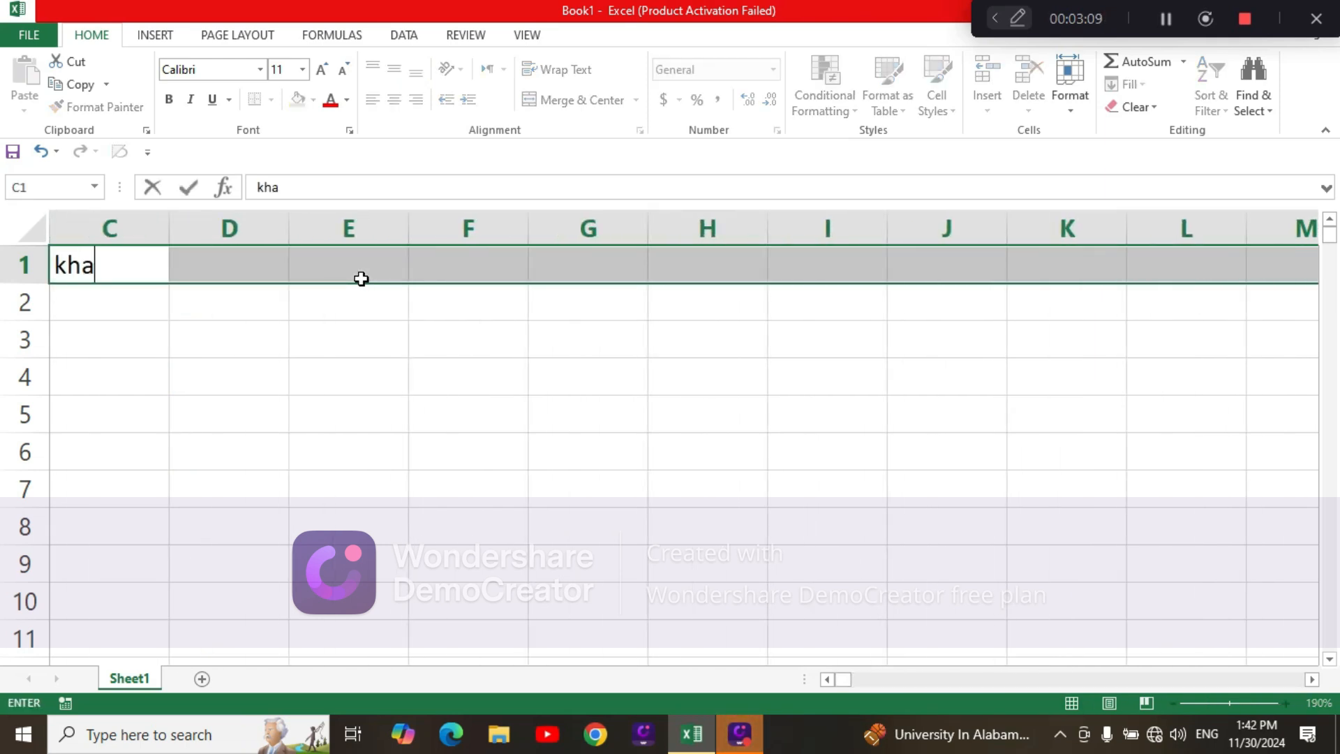
key("ctrl+Return")
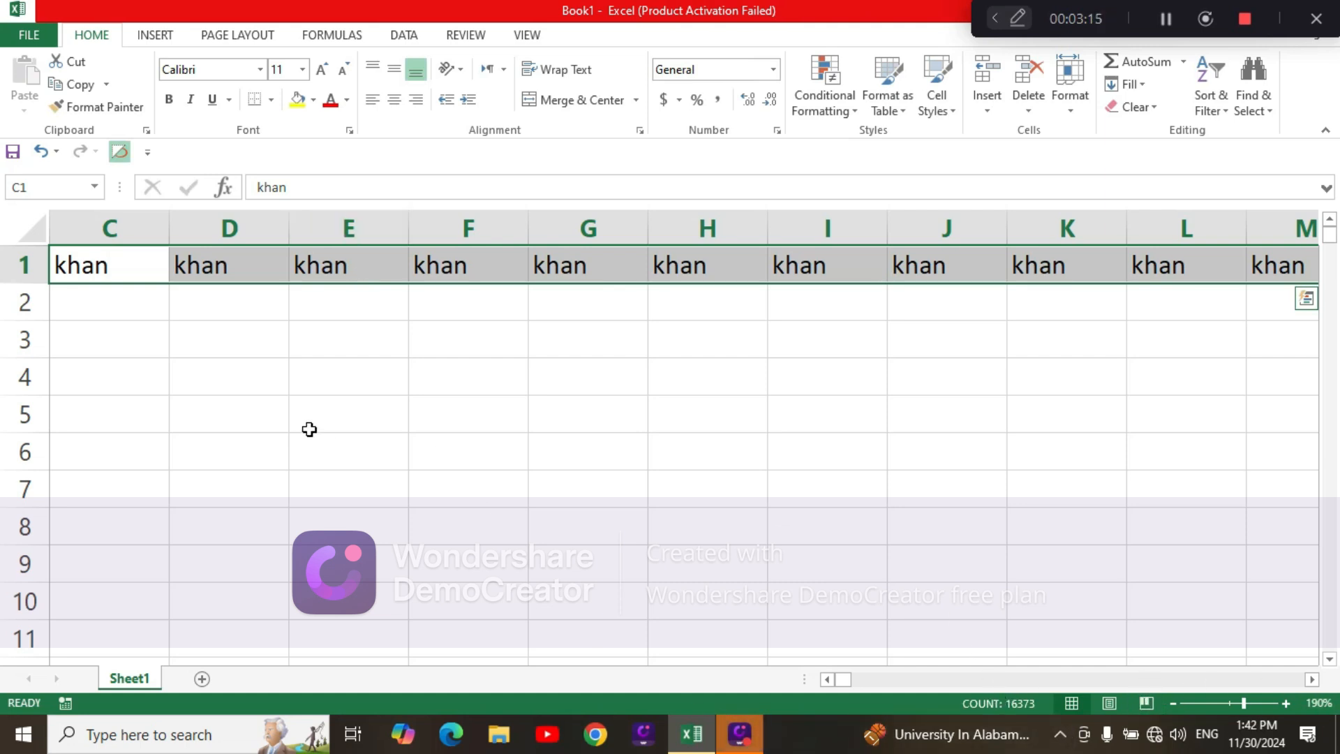
Step: Clear the contents of the entire sheet and deselect it
key("ctrl+a")
key("Delete")
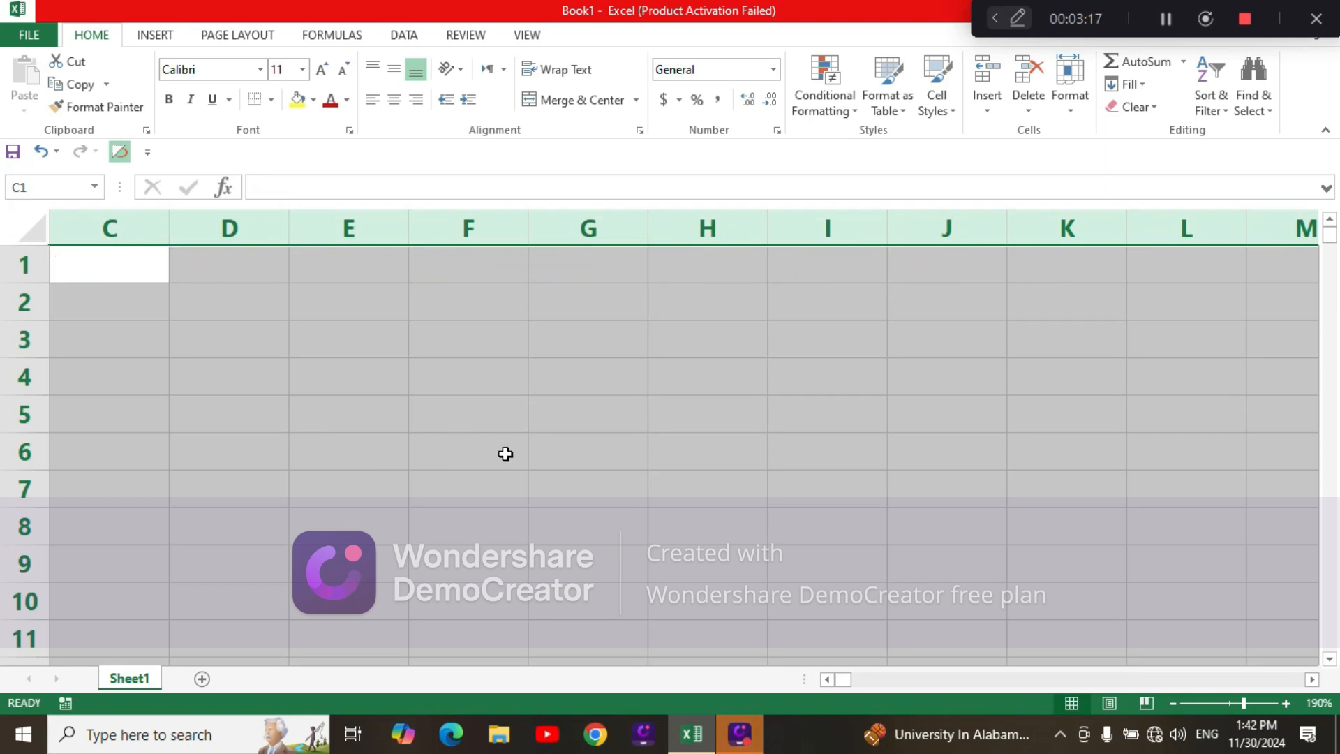
left_click(506, 455)
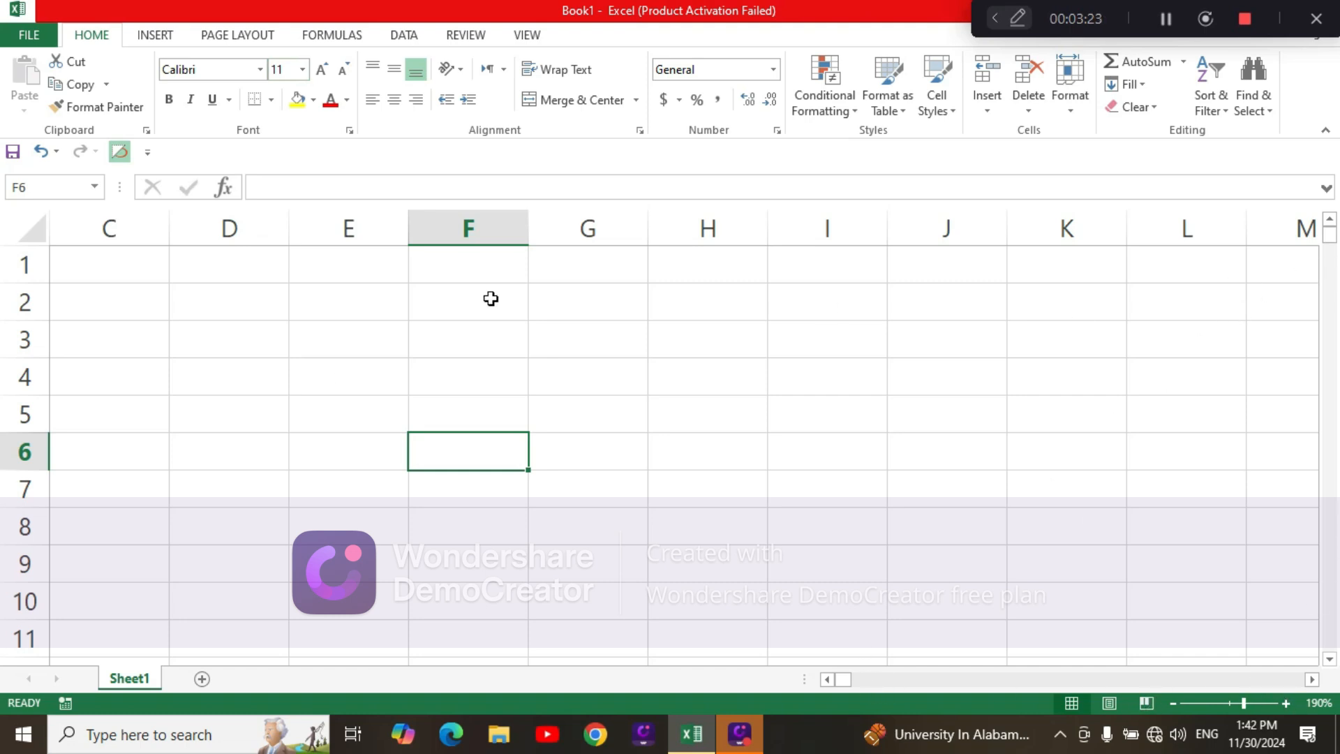
left_click(248, 286)
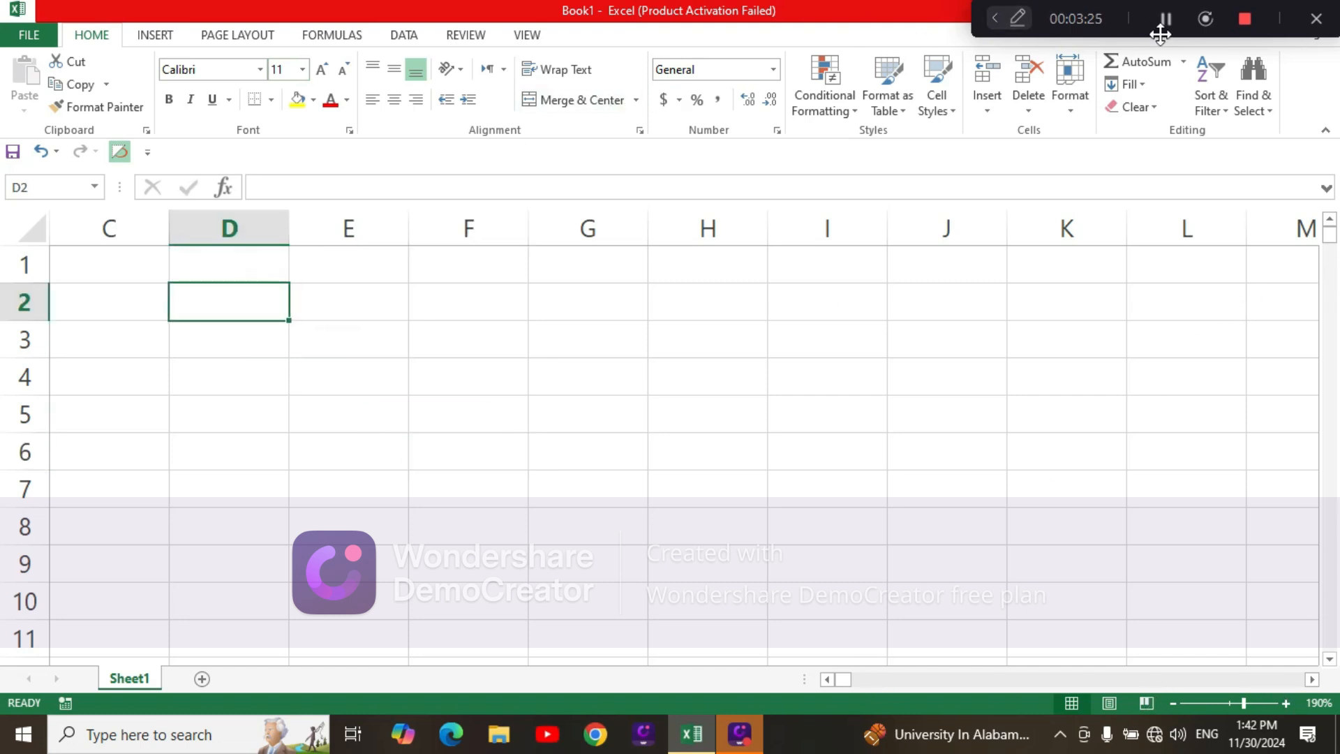
left_click(1166, 13)
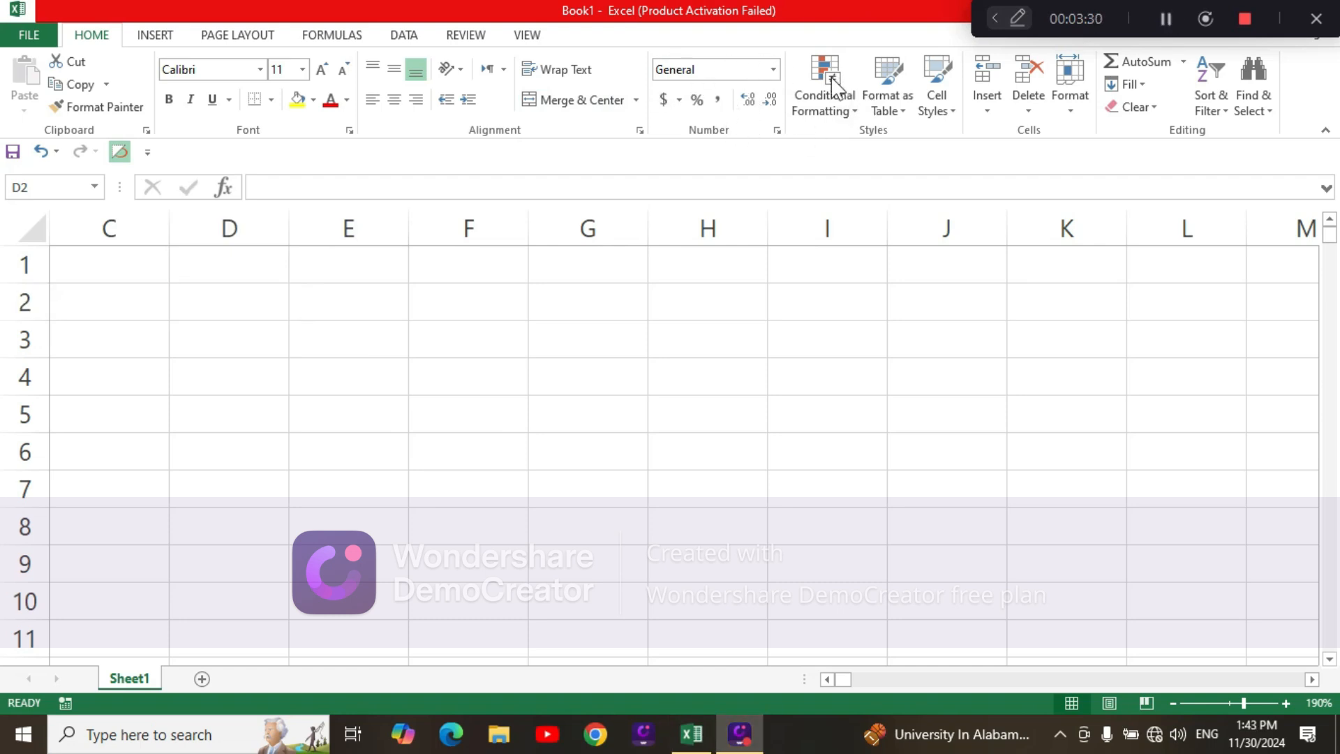
Step: Enter the headers "name", "job" and "salary" in D1, E1 and F1
left_click(197, 287)
left_click(211, 276)
type("nanmne")
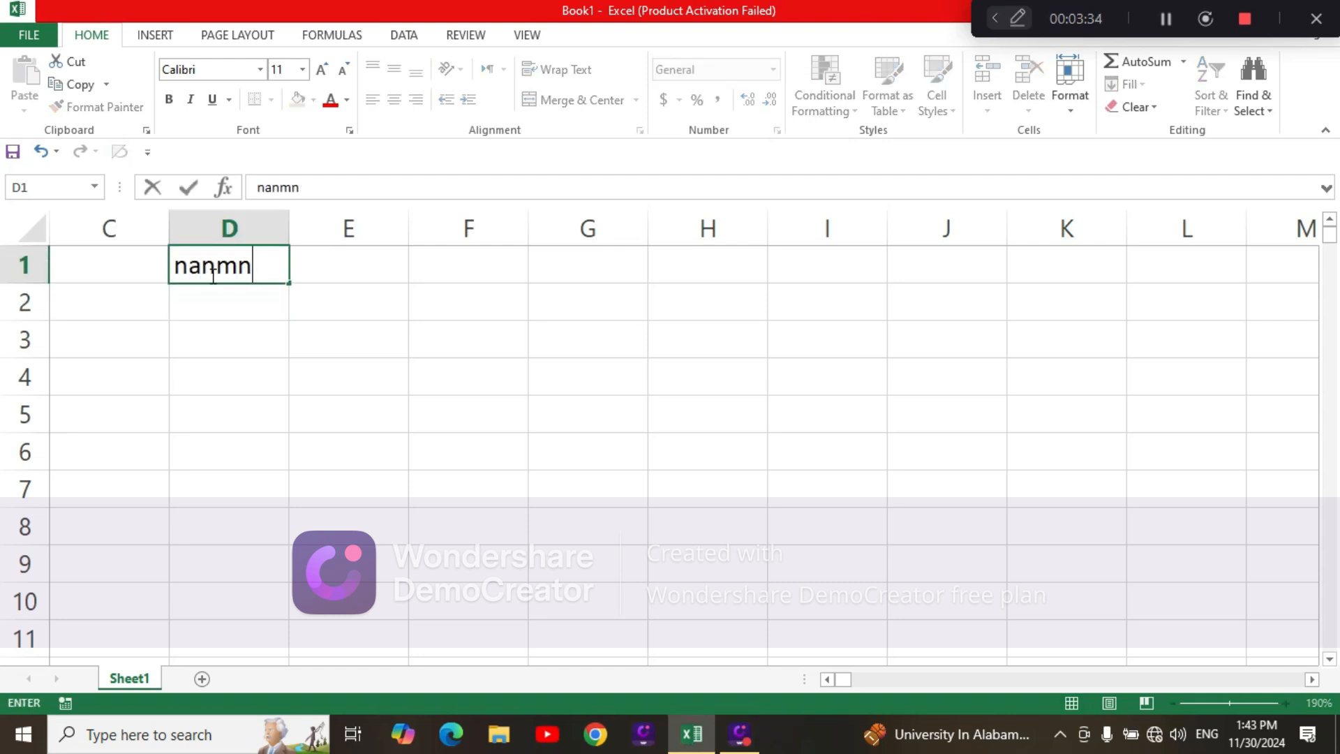
type("me")
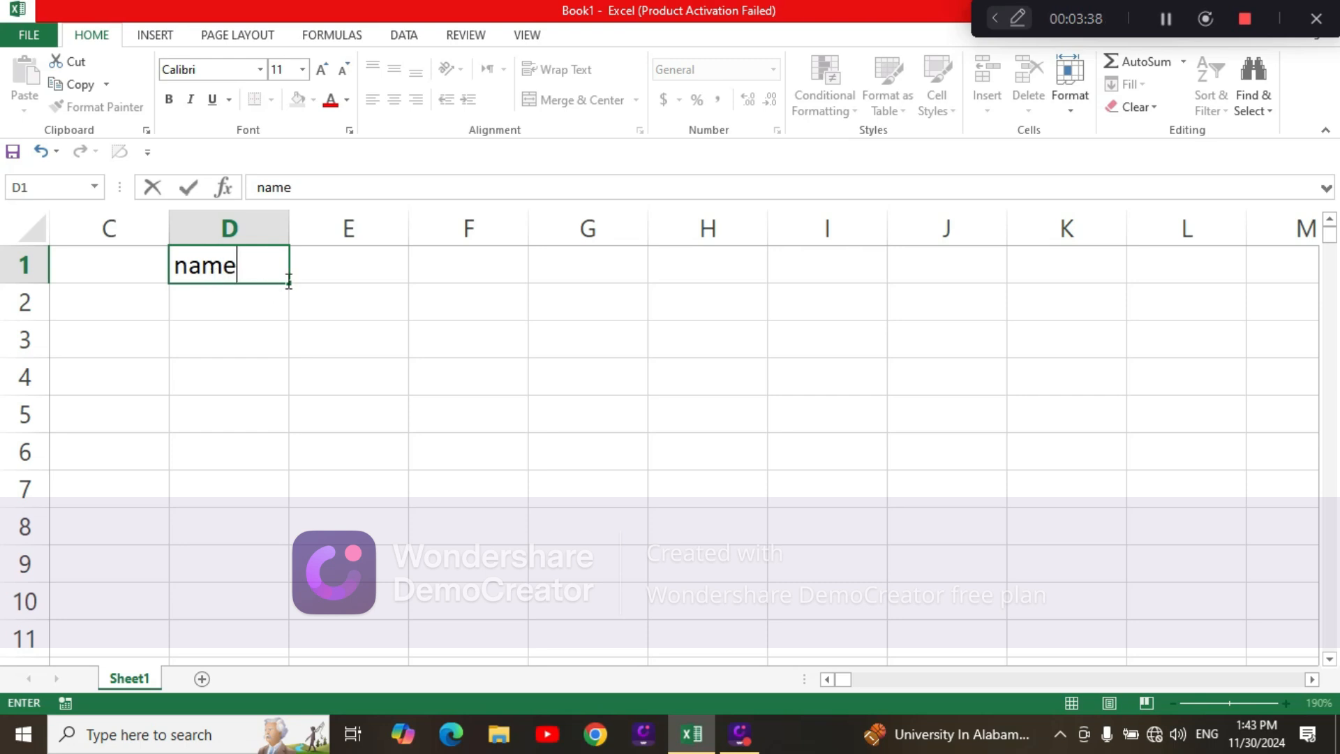
left_click(353, 261)
type("job")
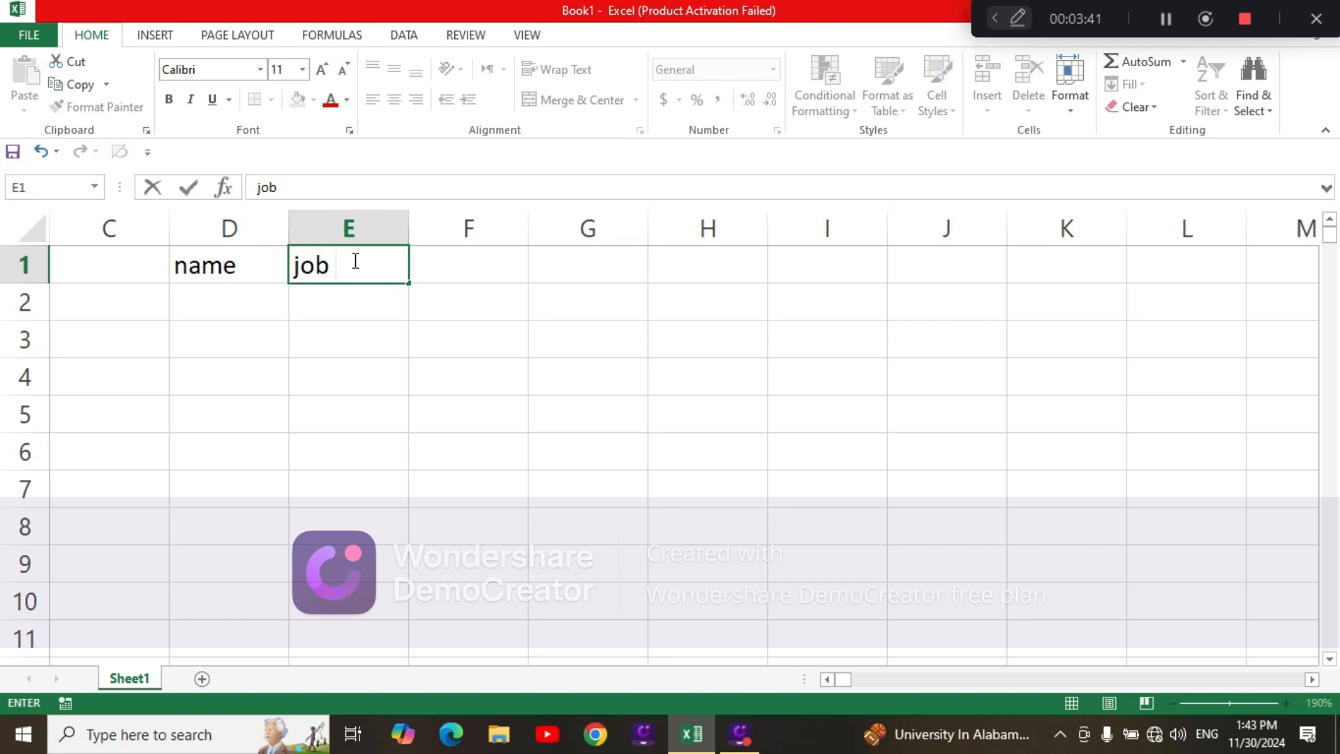
left_click(473, 275)
type("s")
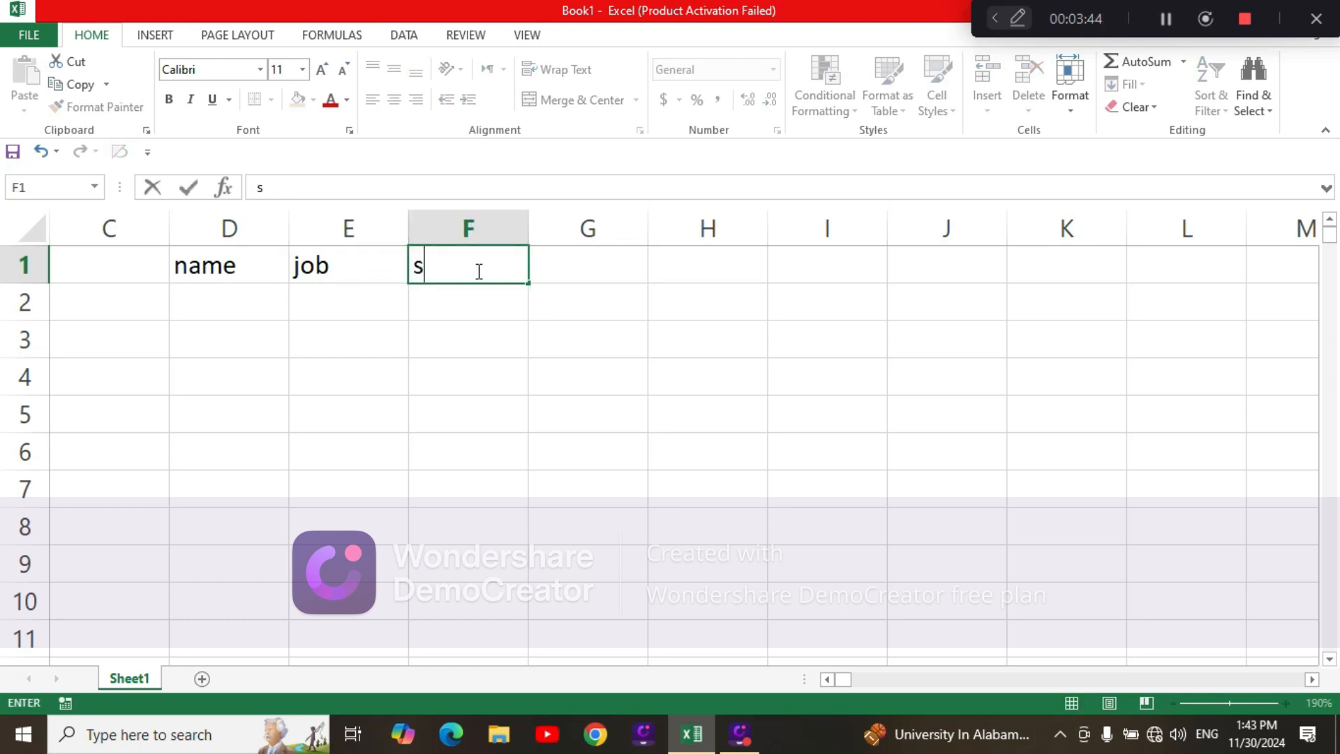
type("alary")
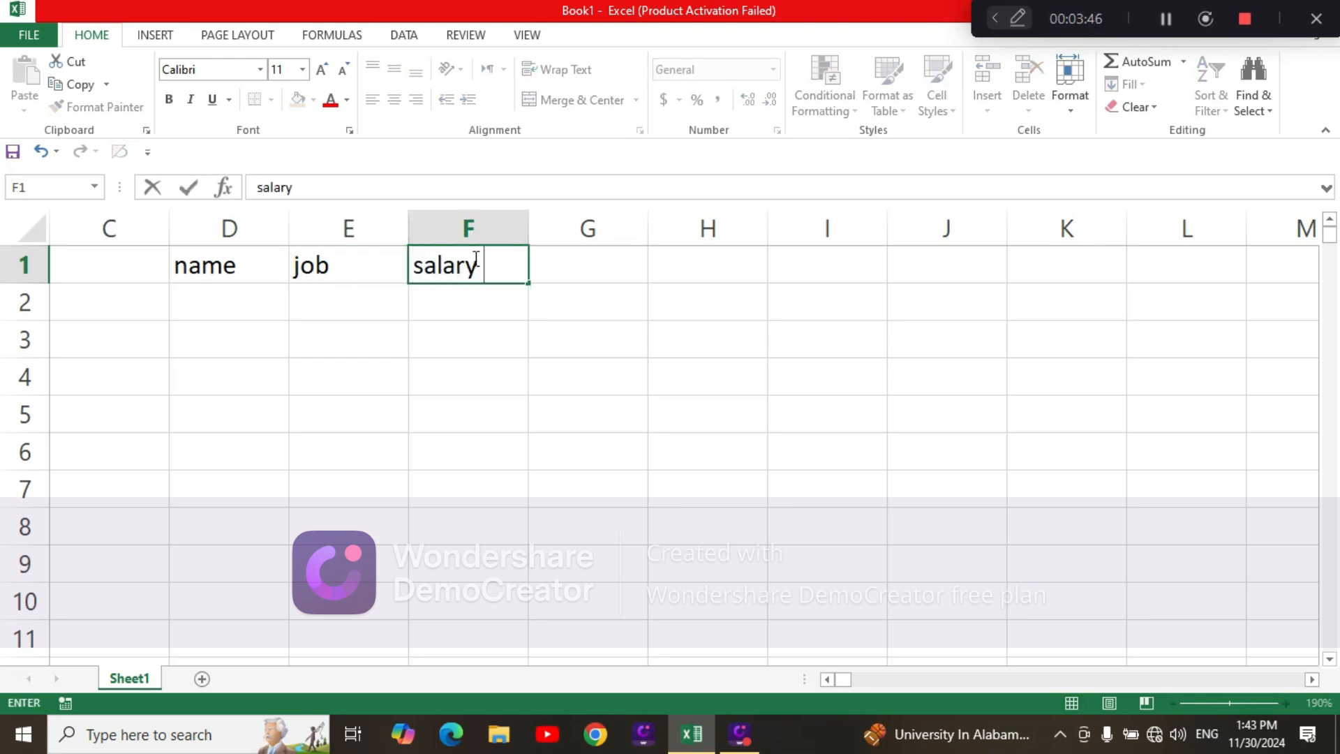
Step: Enter the custom list's first name in D2 and autofill the list down to D10
left_click(233, 311)
type("jan")
left_click_drag(293, 323, 272, 604)
Step: Enter the jobs "doctor", "eng", "doctor" and "eng" in E2 through E5
left_click(350, 324)
left_click(348, 305)
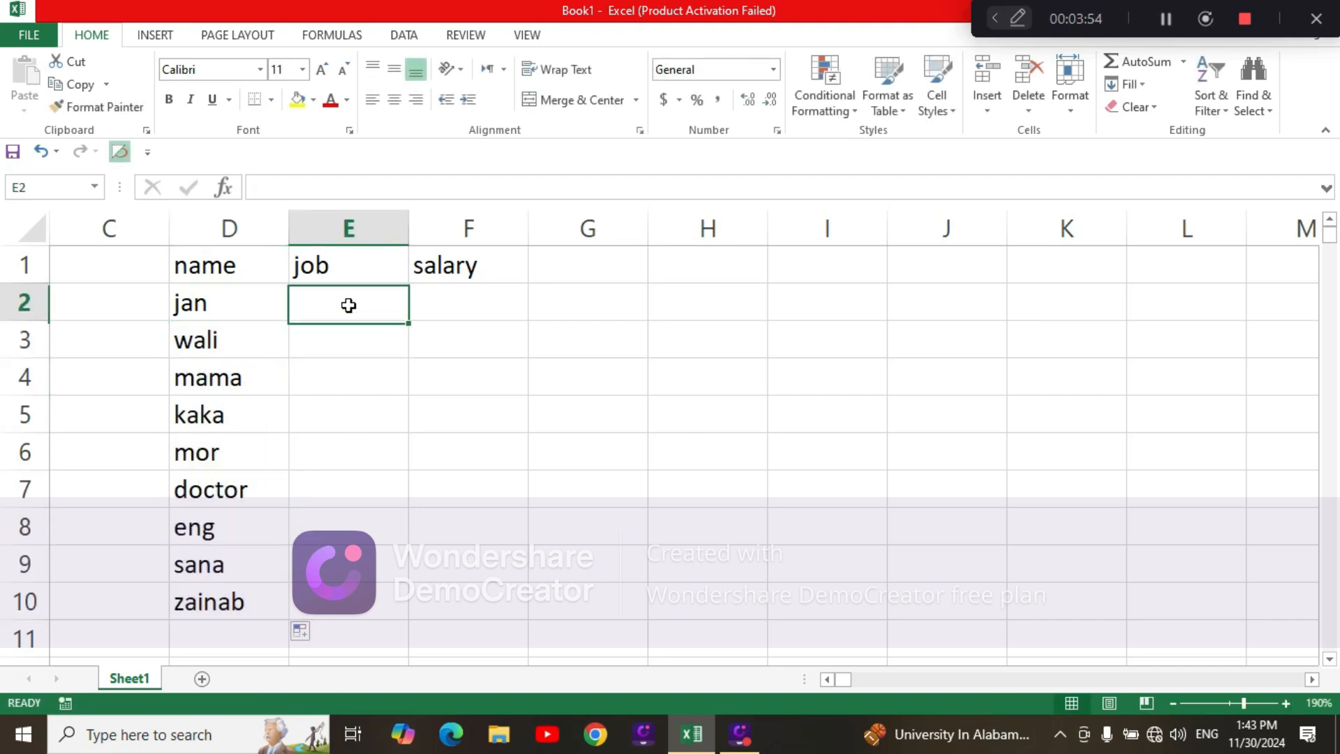
type("doctroo")
key("BackSpace")
key("BackSpace")
key("BackSpace")
type("or")
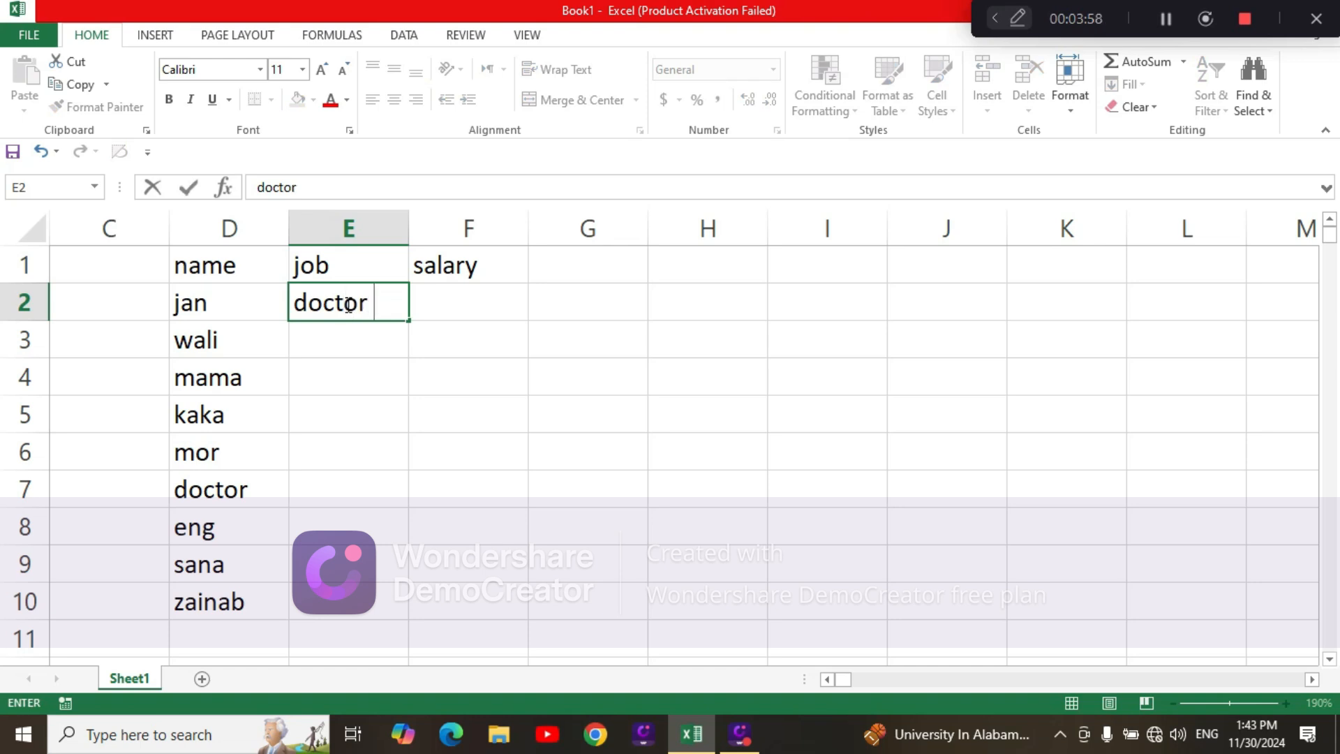
key("Return")
type("eng")
key("Return")
type("doctor")
key("ctrl+Return")
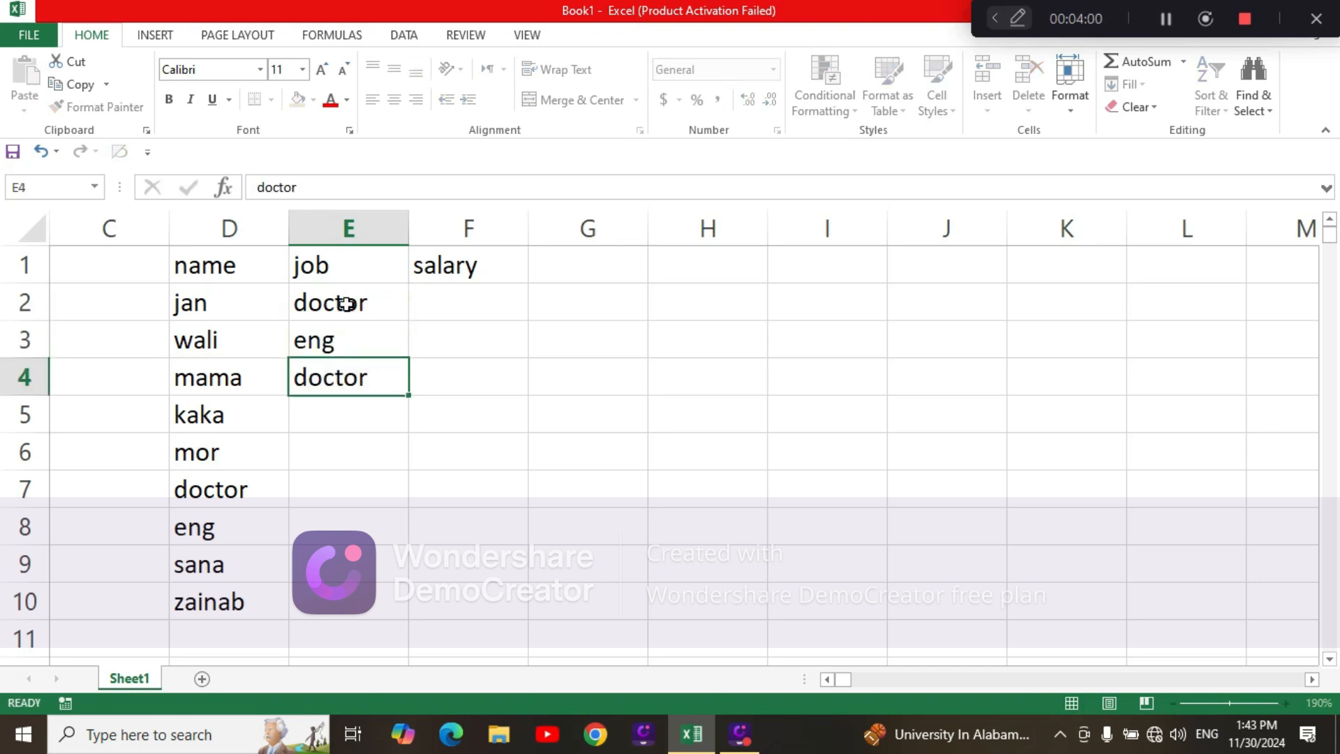
key("Return")
type("eng")
key("Return")
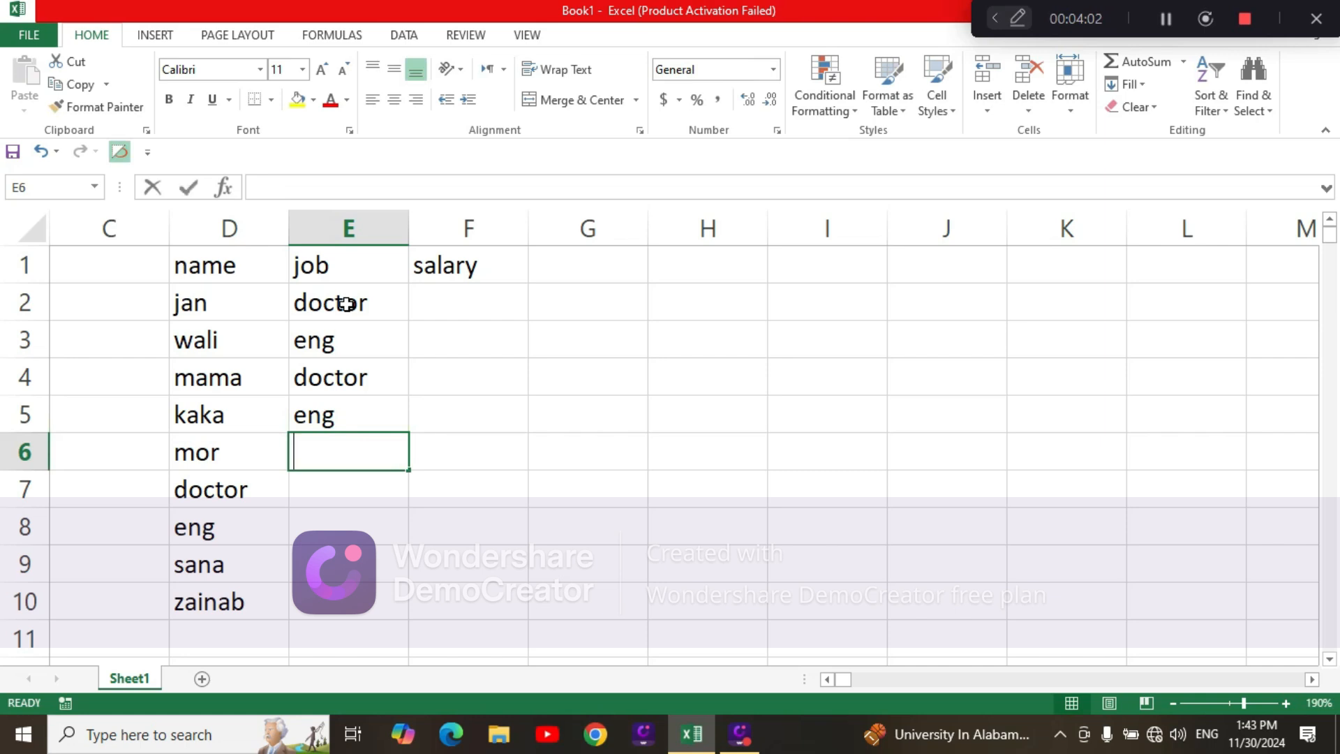
Step: Complete the job column by entering "teacher", "doctor", "eng", "teacher" and "teacher" in E6 through E10
type("teraxc")
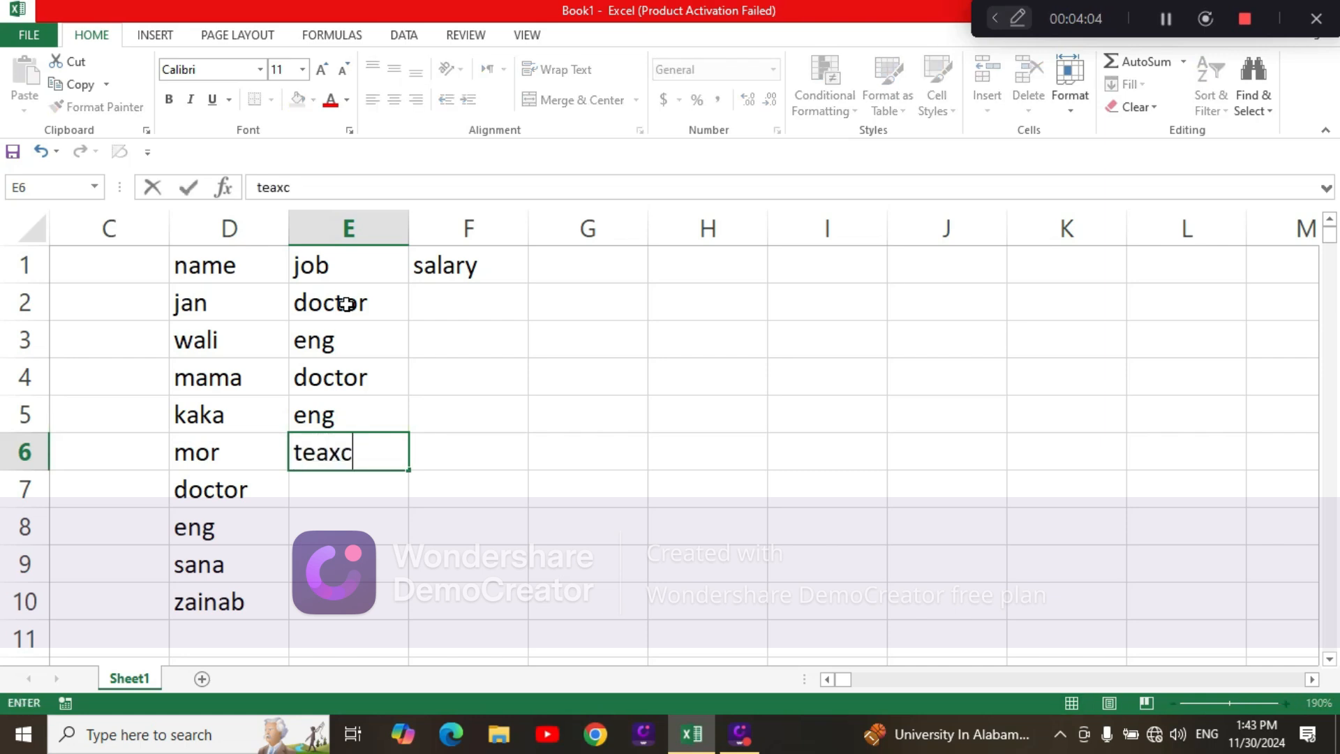
key("BackSpace")
key("BackSpace")
type("cher")
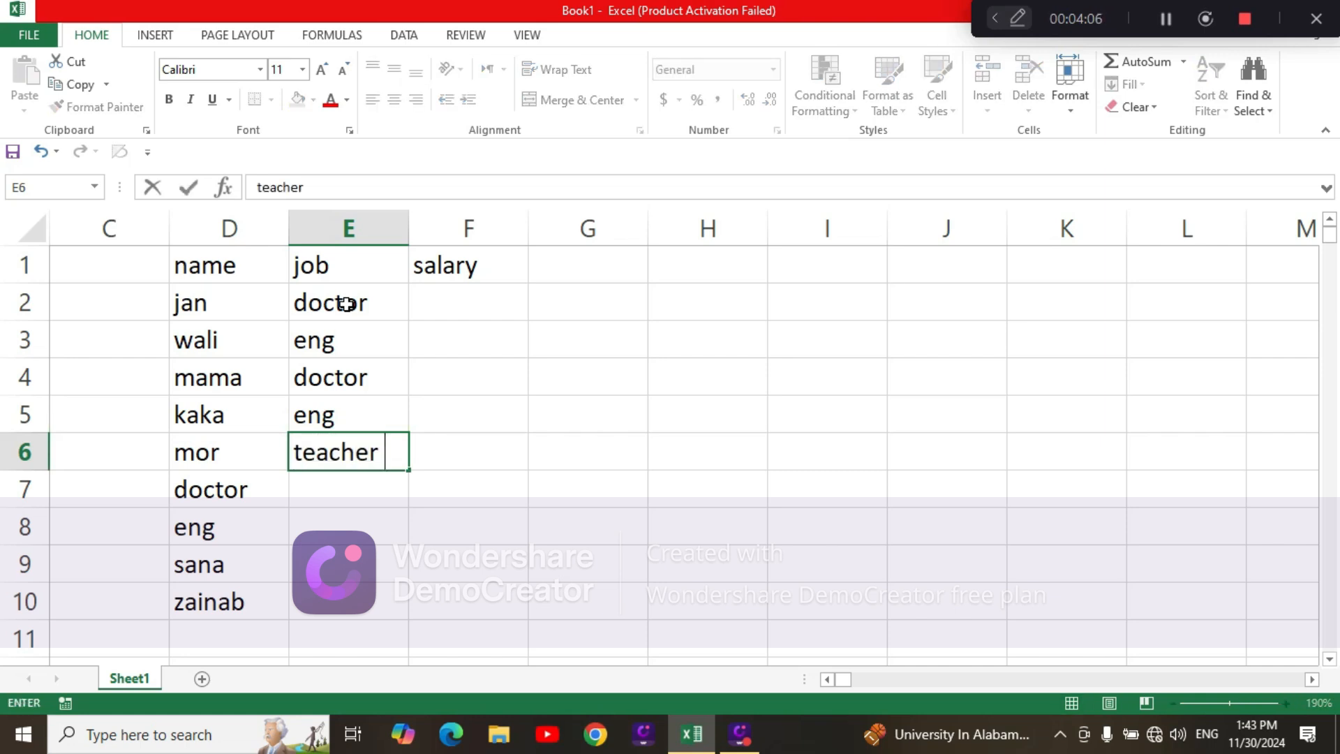
key("Return")
type("doctor")
key("Return")
type("eng")
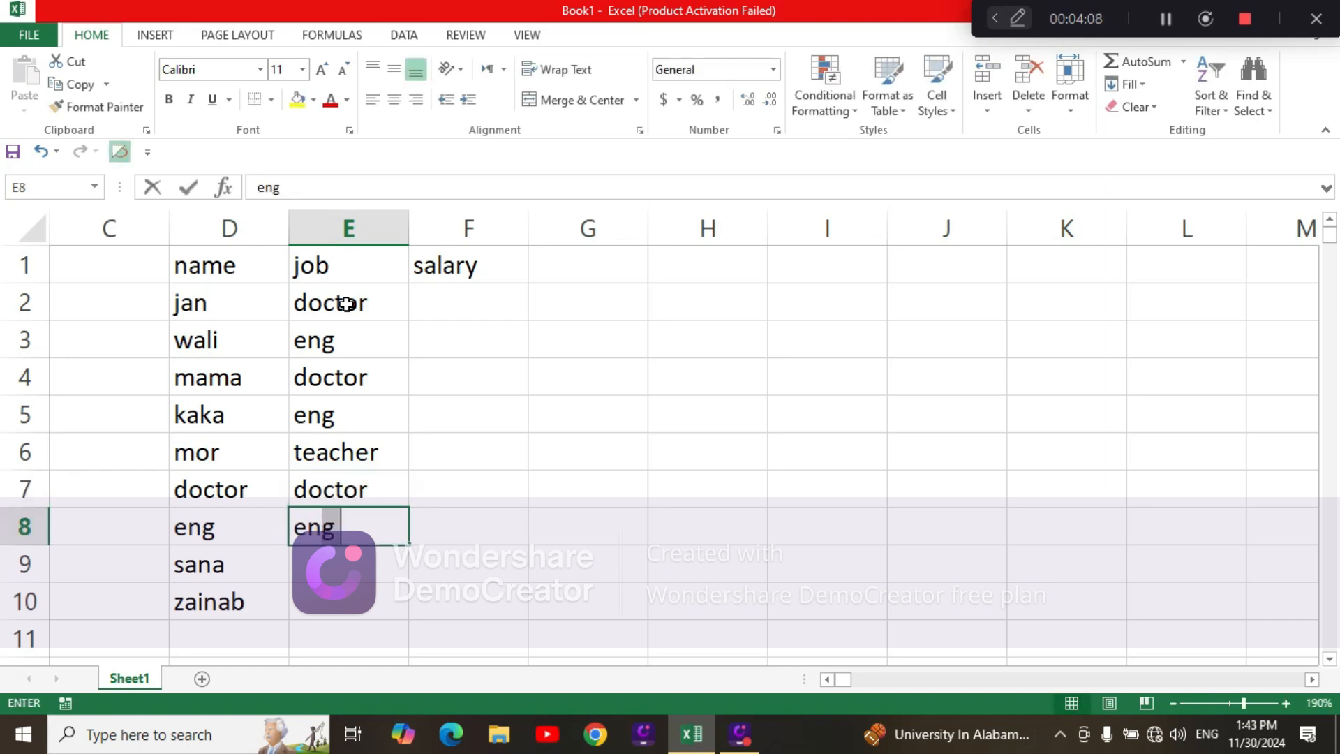
key("Return")
type("teacher")
key("Return")
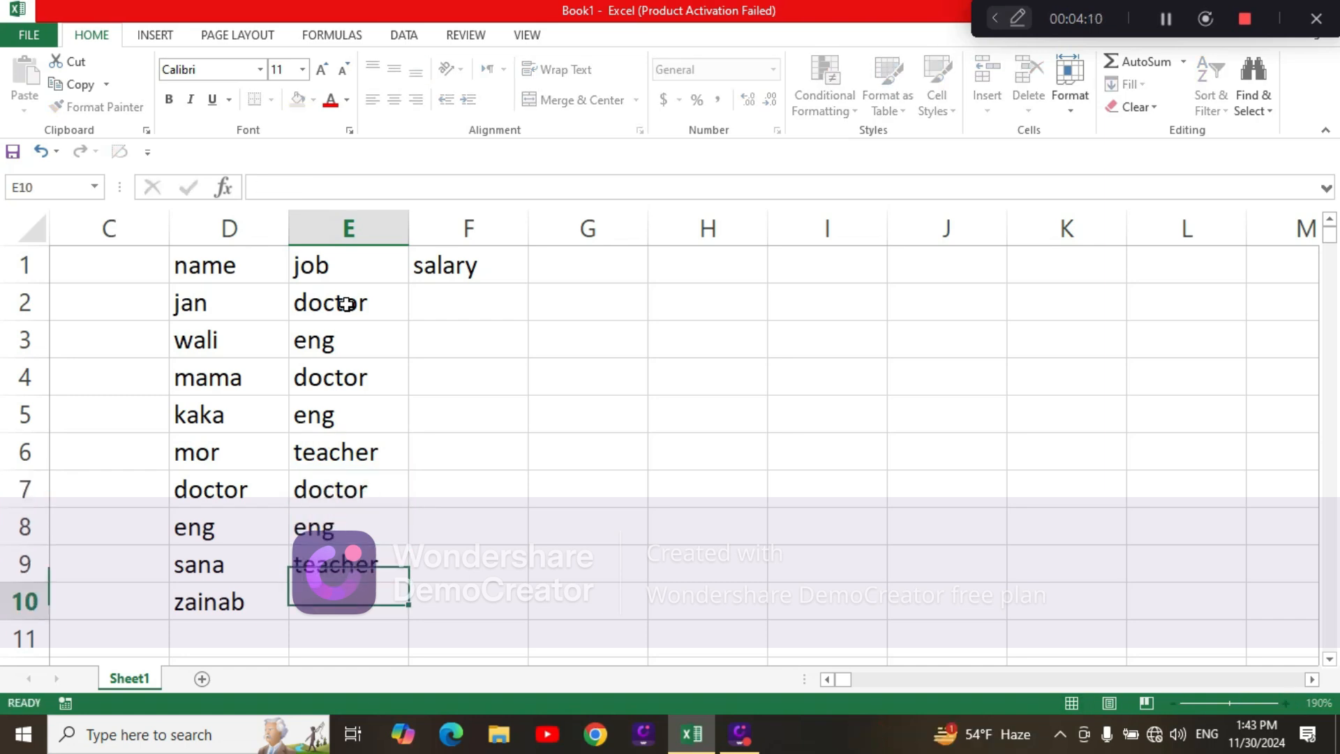
type("teacher")
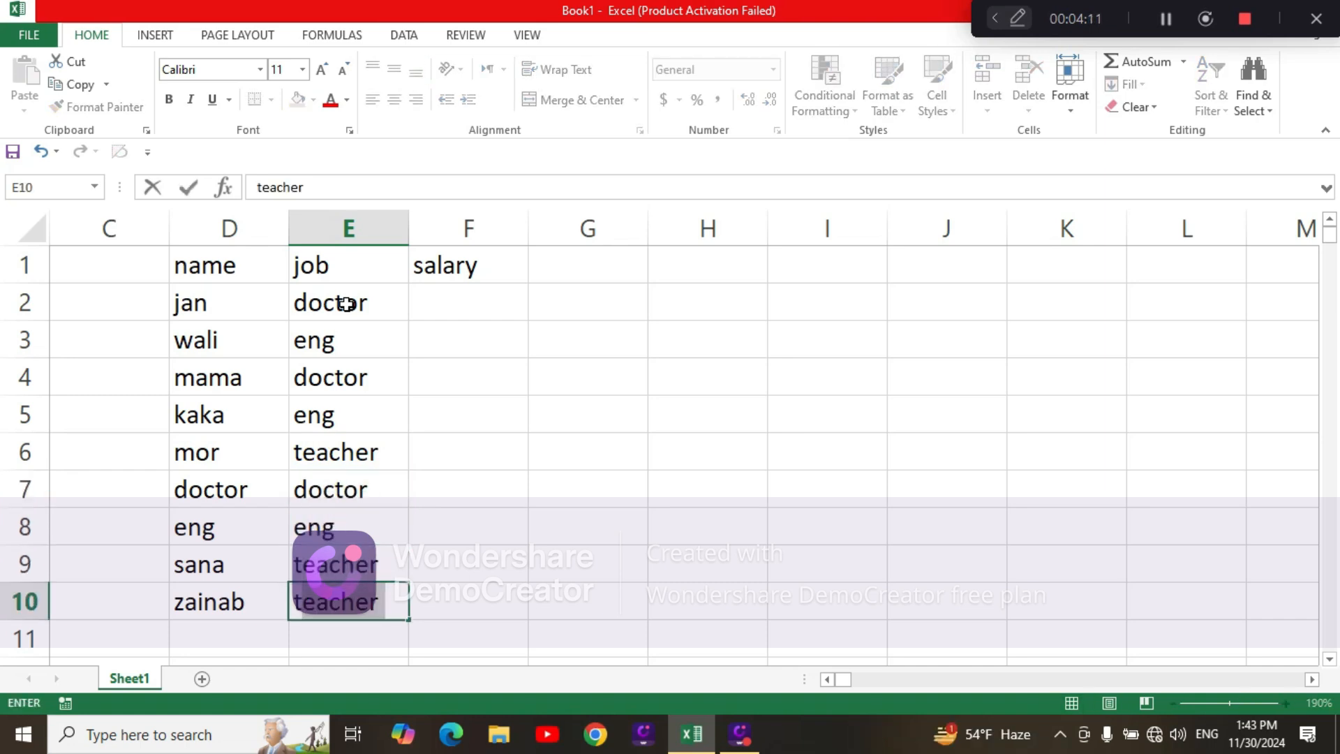
Step: Enter the salaries 4999, 7889, 567 and 4567 in F2 through F5
left_click(467, 312)
type("4")
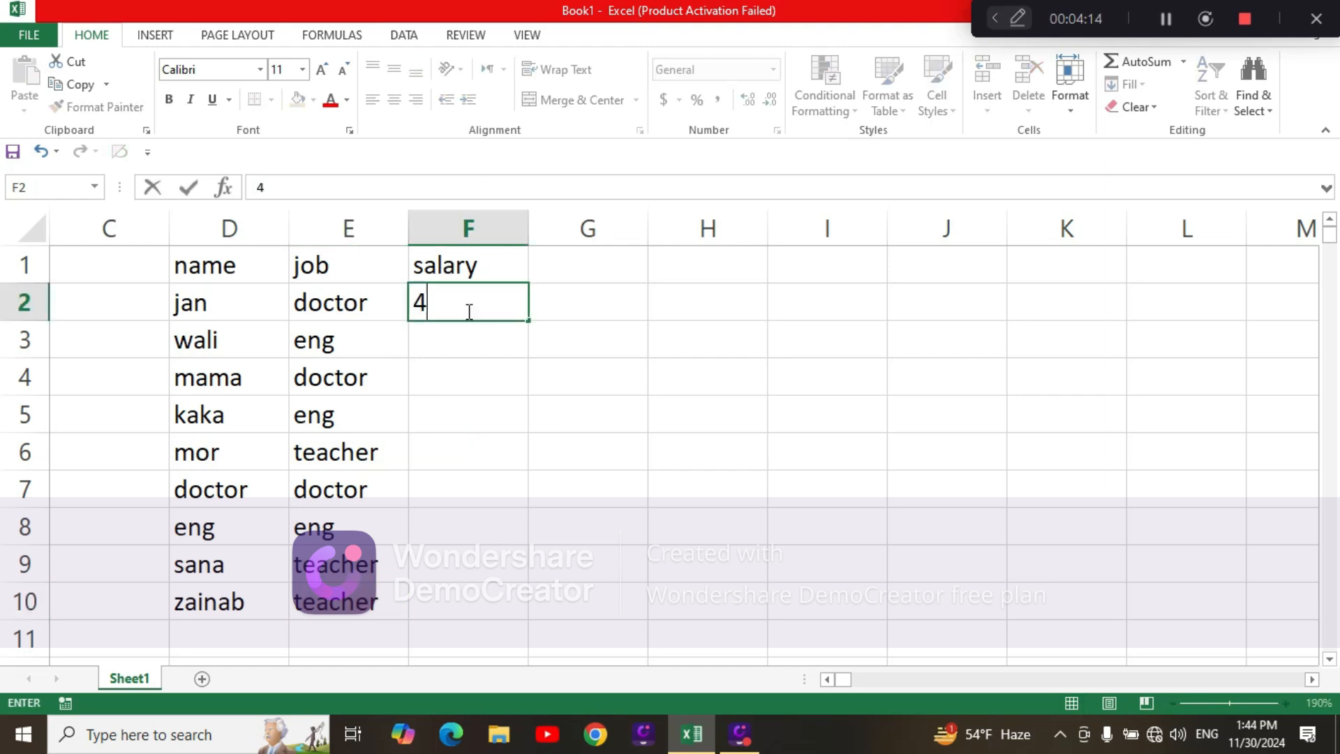
type("999")
key("Return")
type("78")
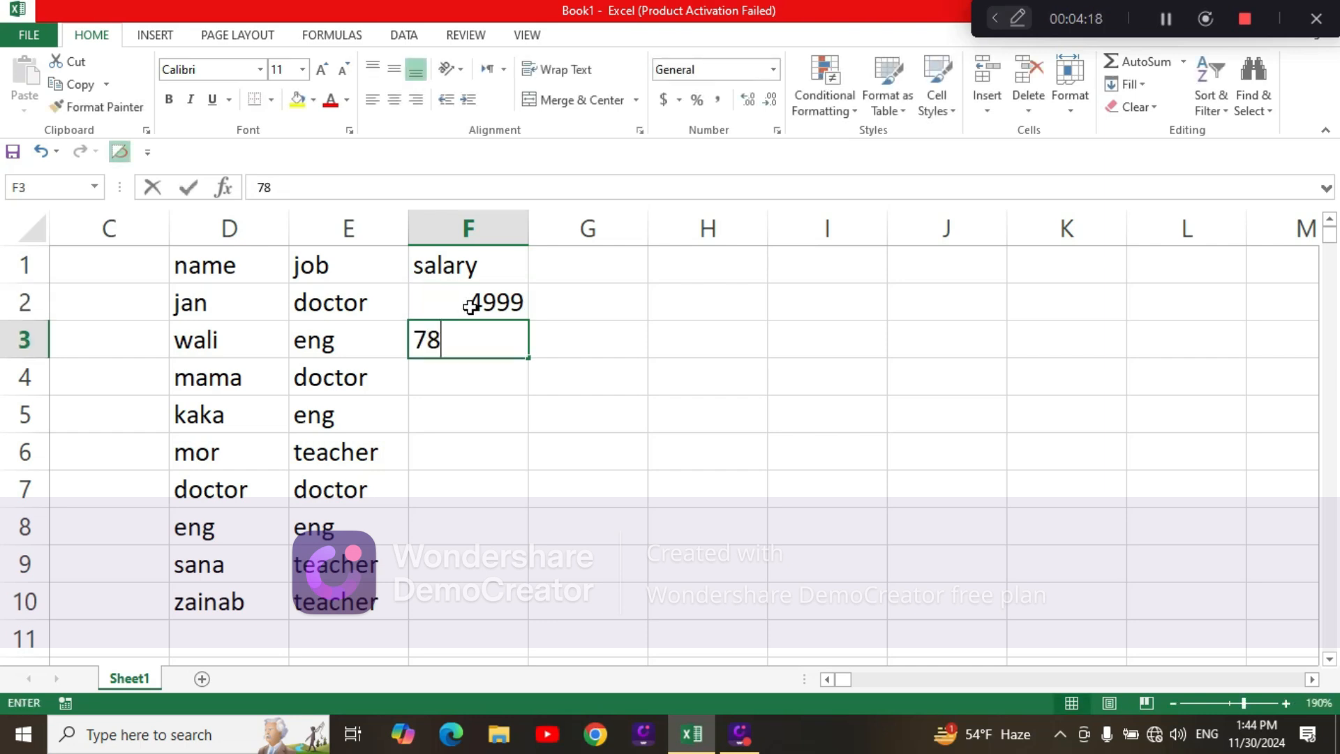
type("89")
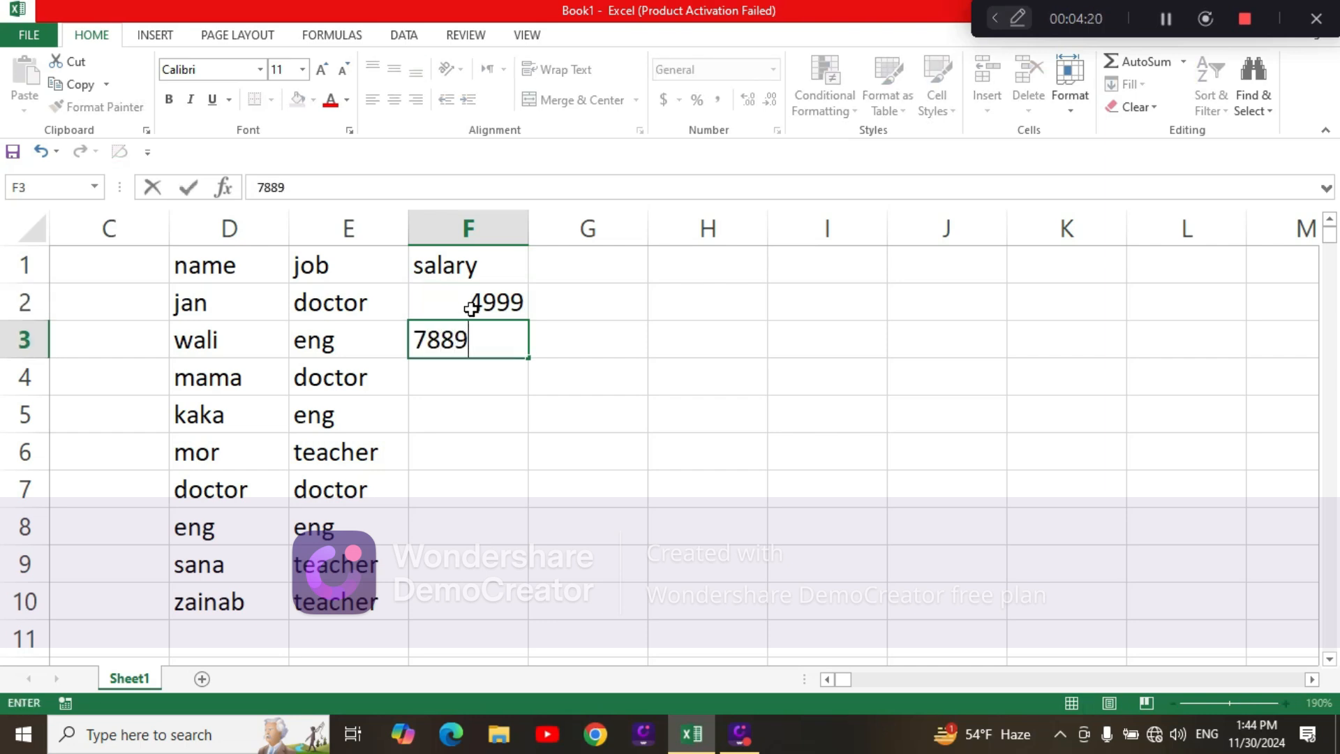
key("Return")
type("567")
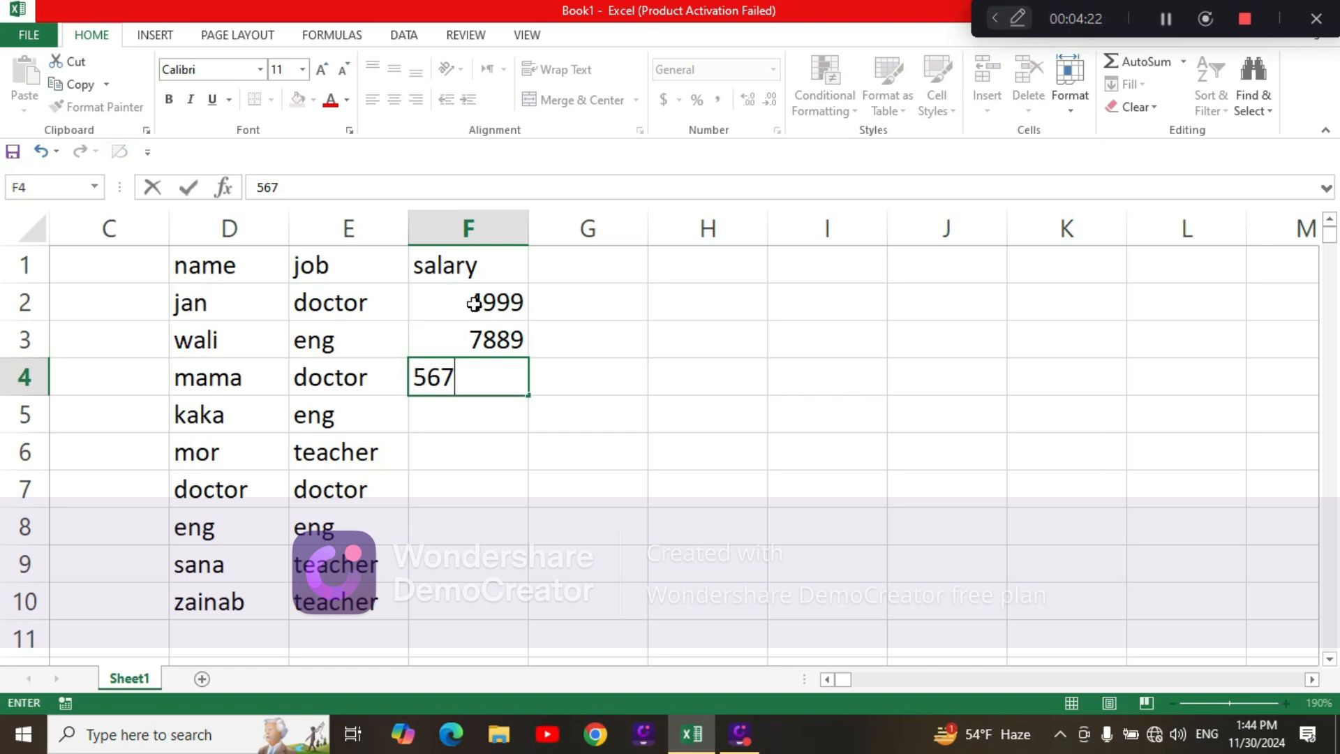
key("Return")
type("4567")
key("Return")
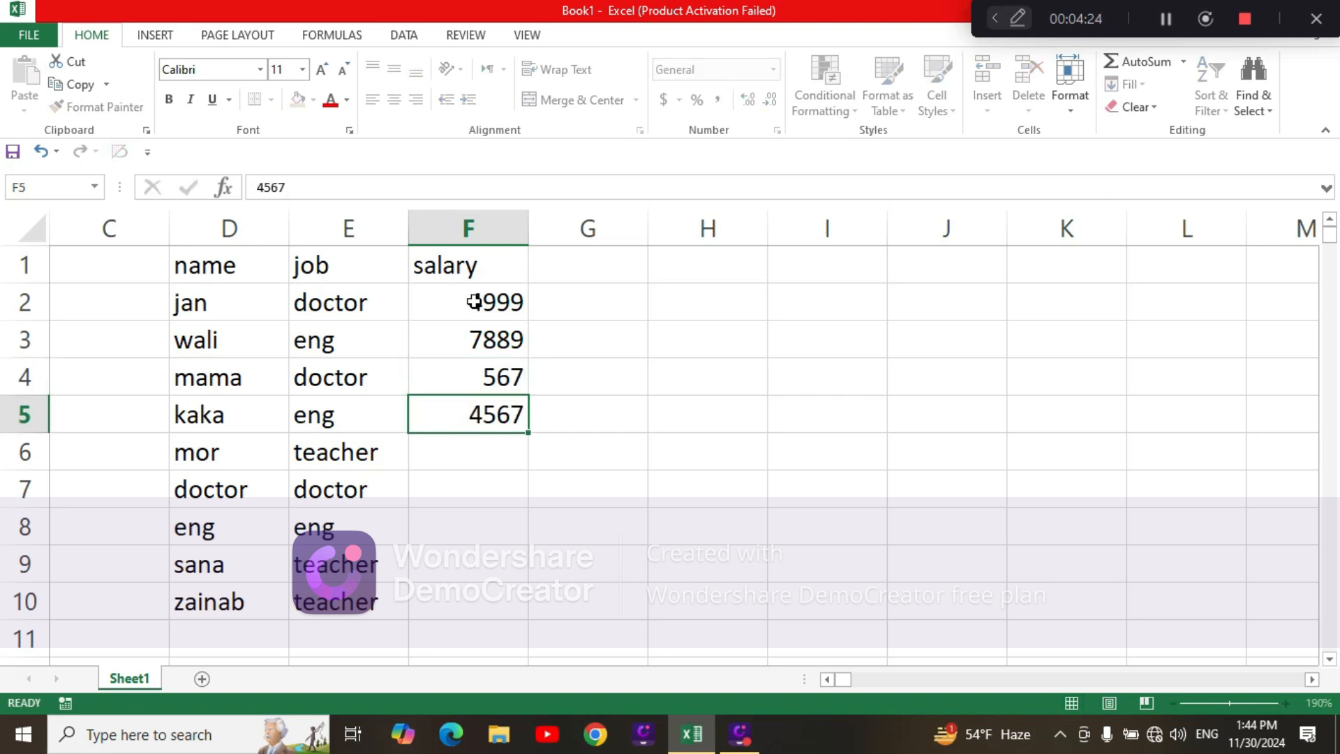
type("78 9")
key("Return")
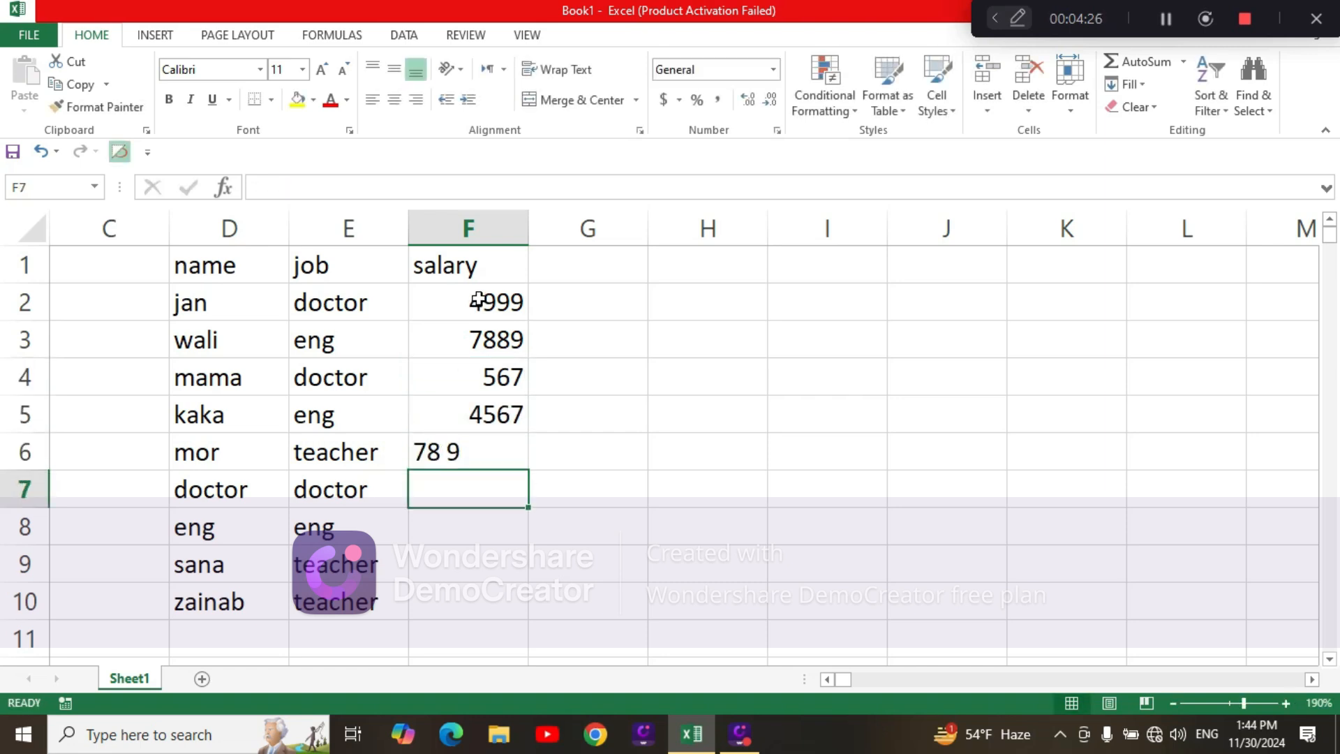
left_click(437, 458)
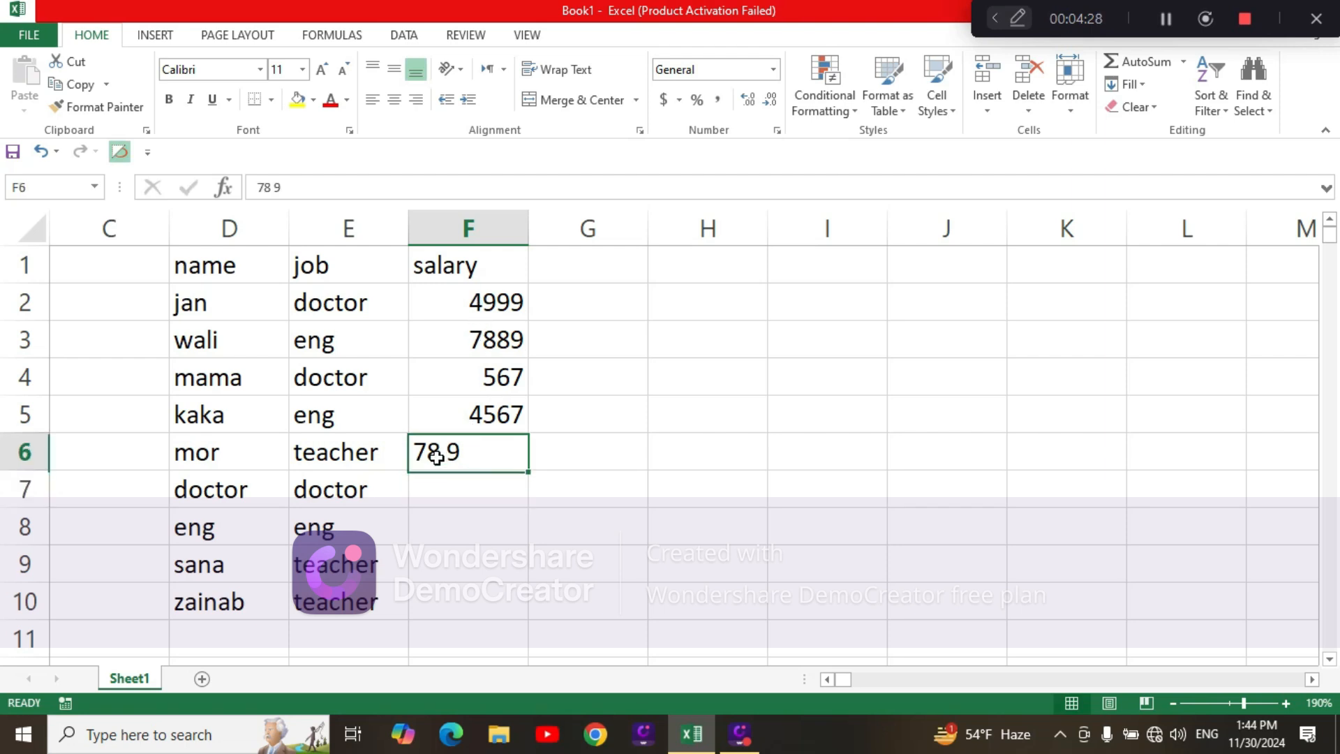
key("Delete")
Step: Complete the salary column by entering 5678, 5678, 8765, 1234 and 4567 in F6 through F10
type("5678")
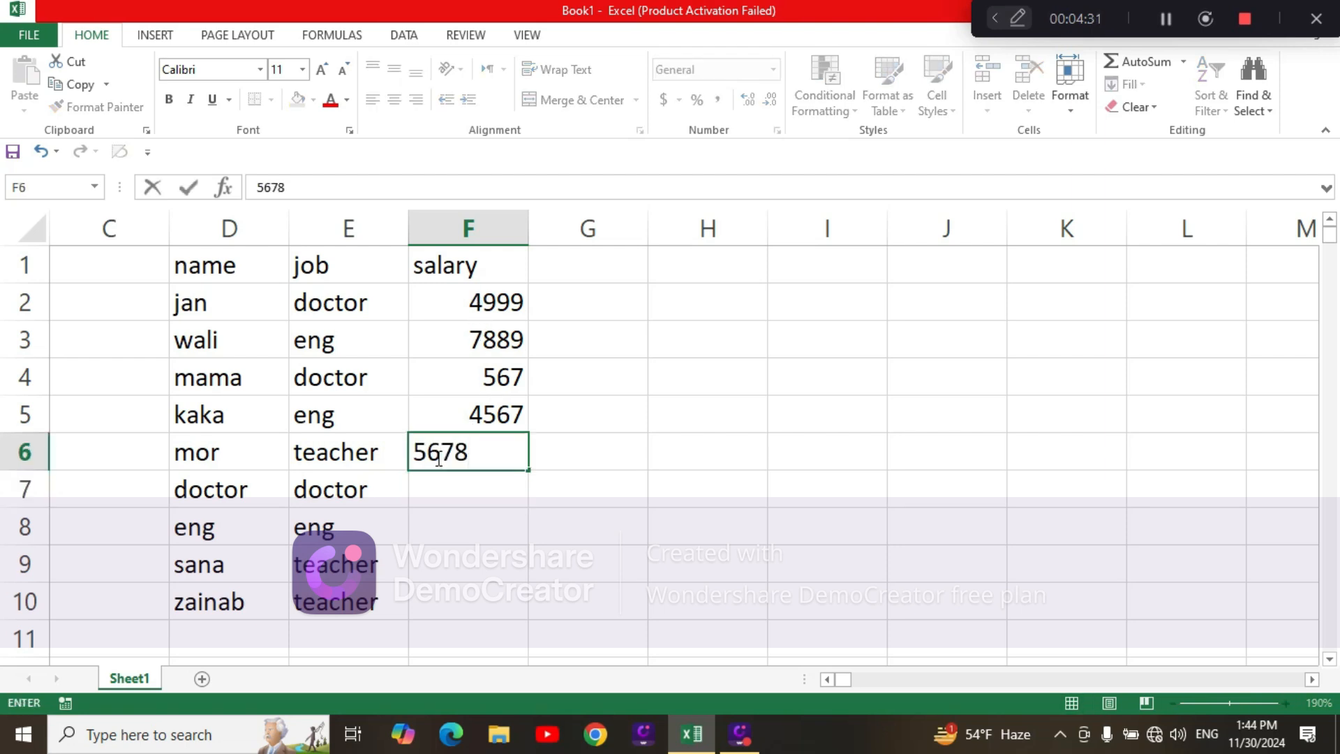
key("Return")
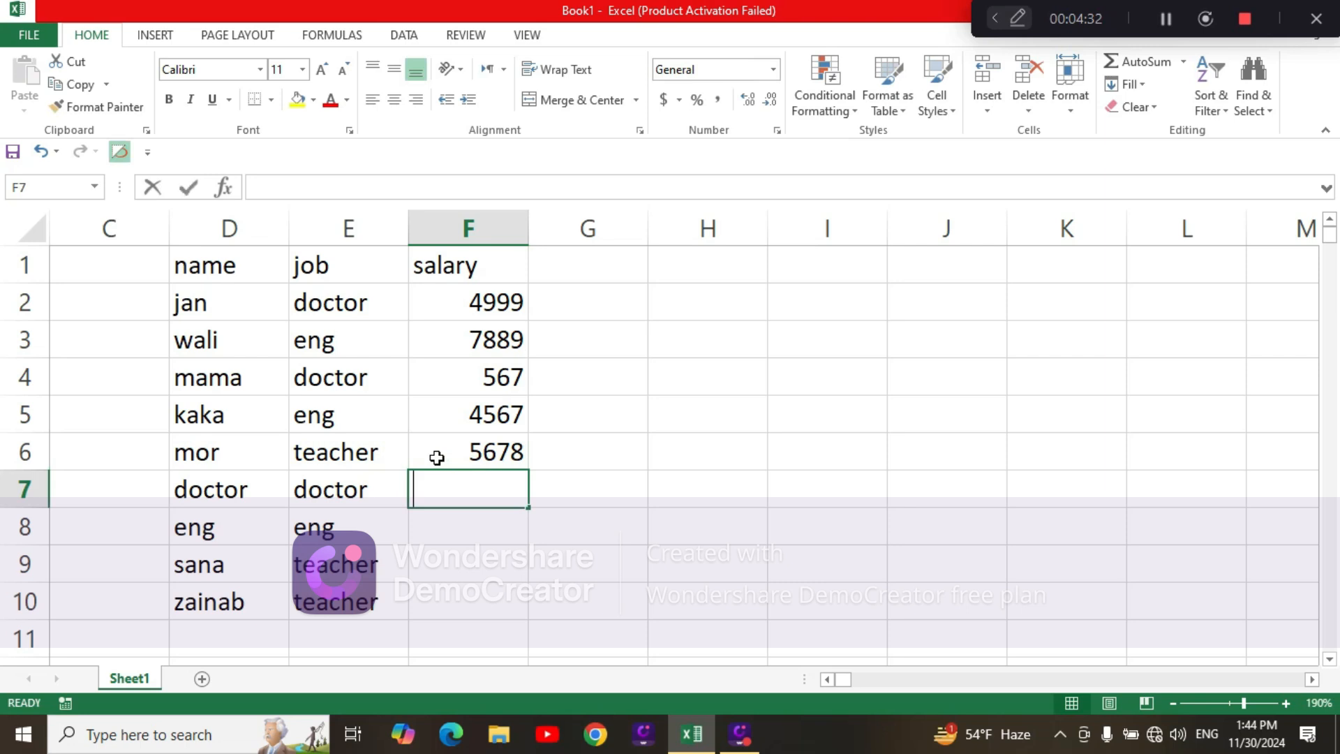
type("5678")
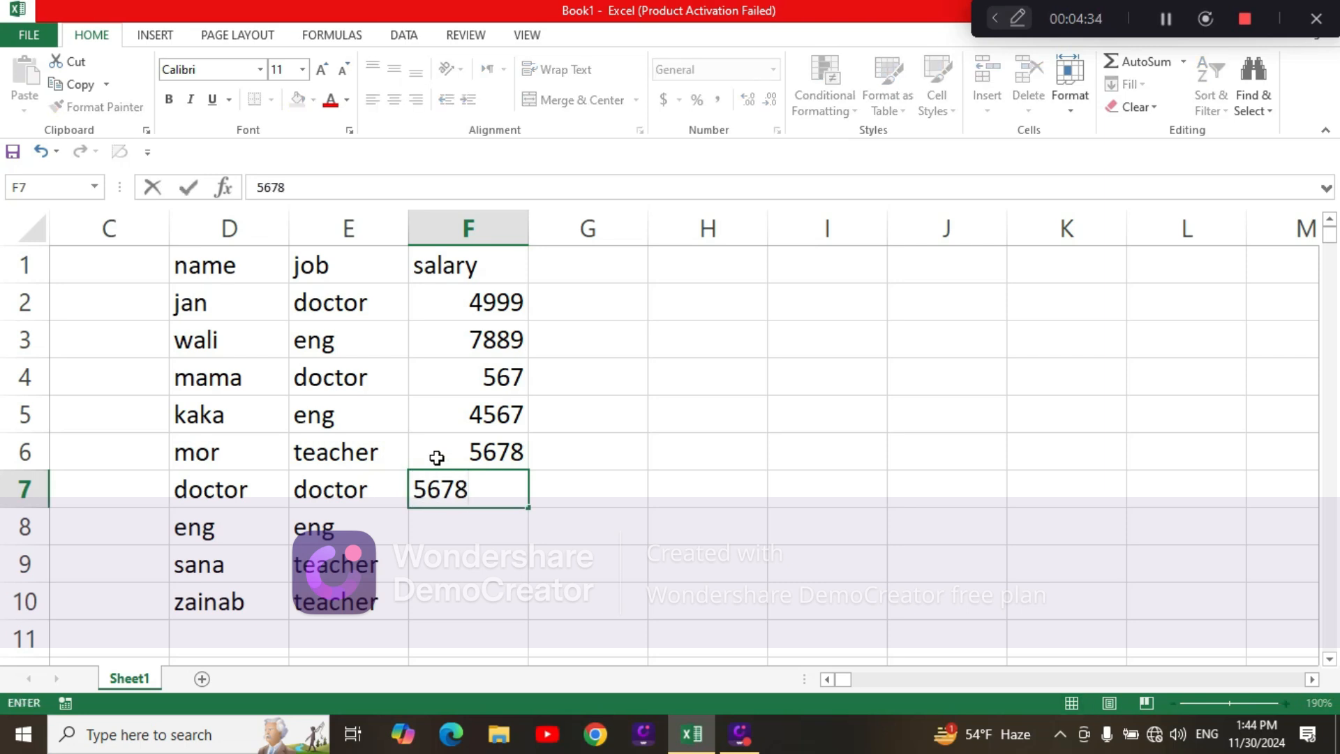
key("Return")
type("8765")
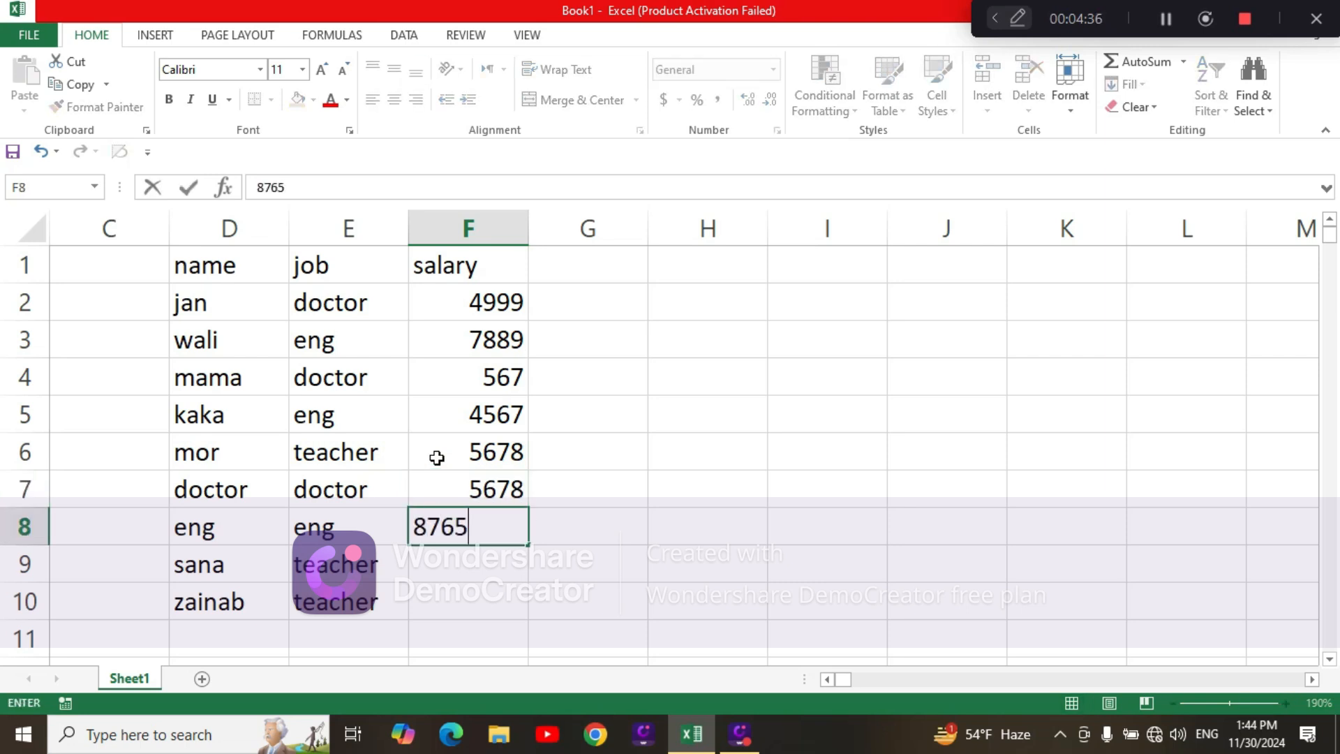
key("Return")
type("1234")
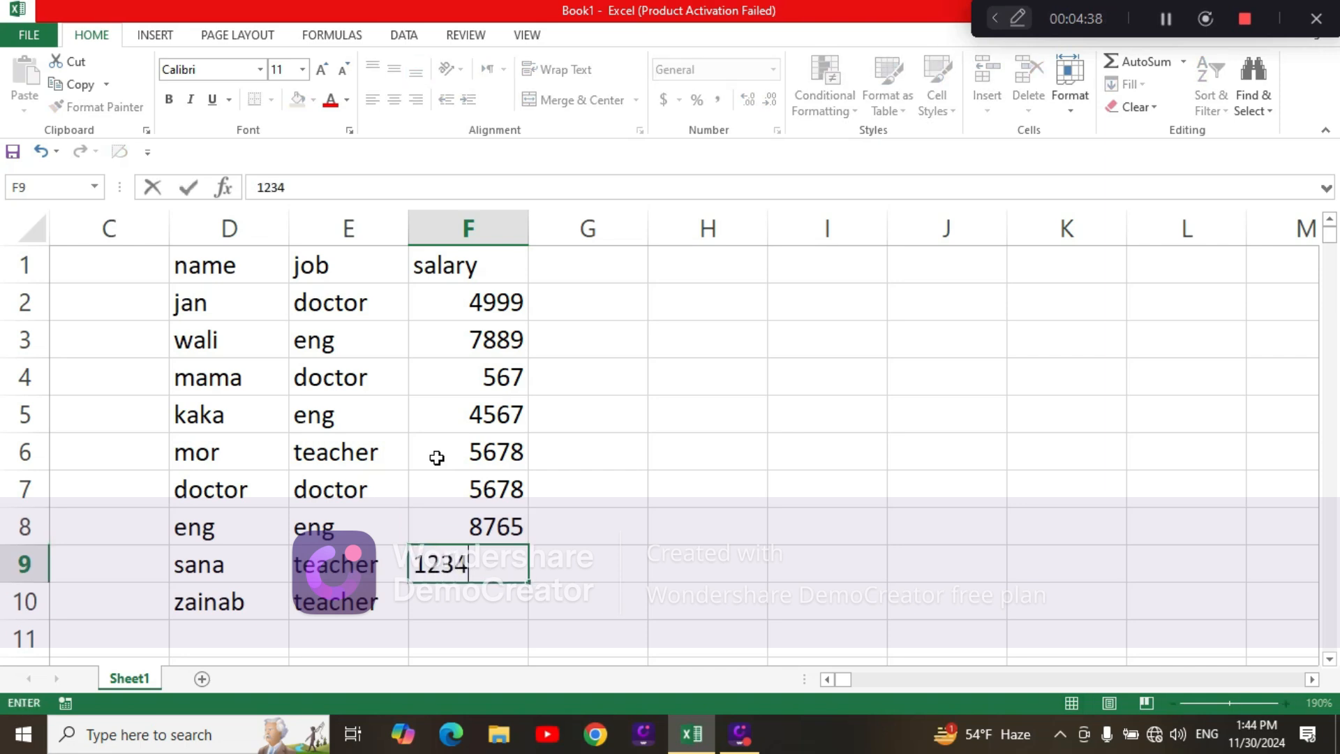
key("Return")
type("4567")
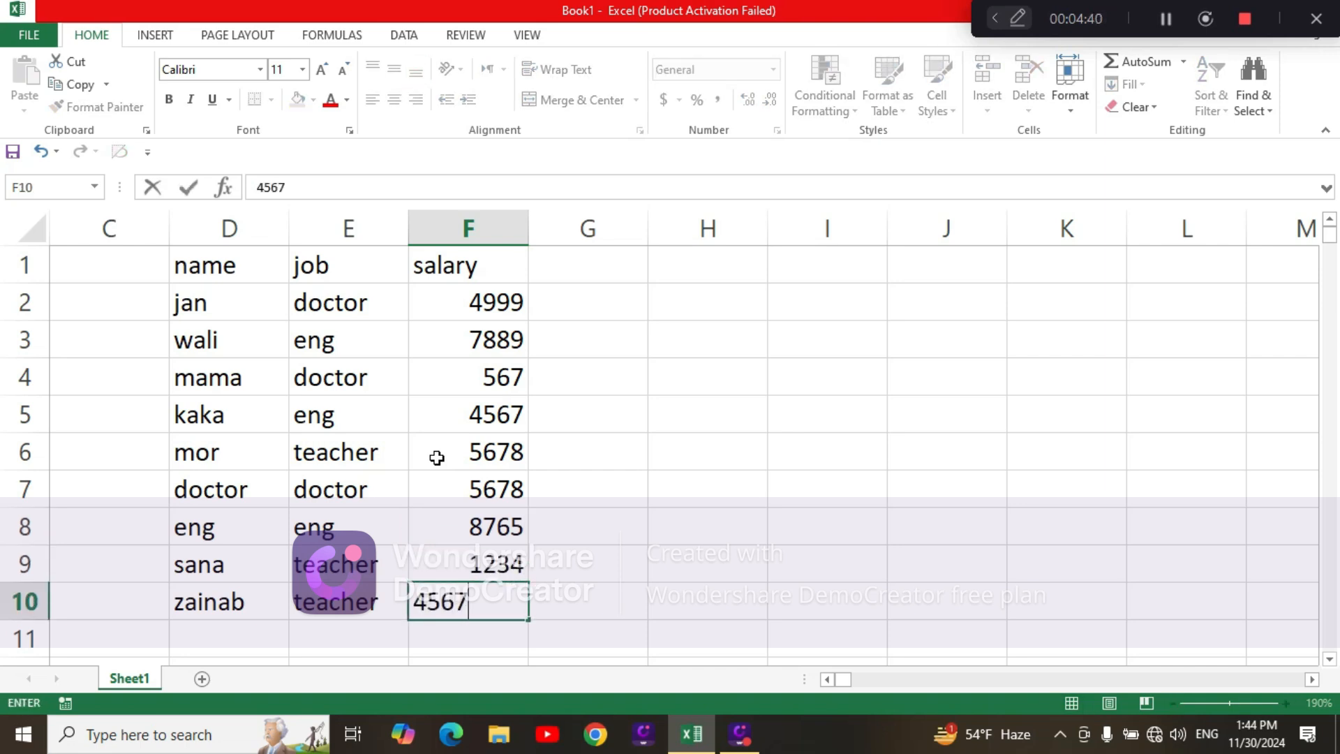
key("Return")
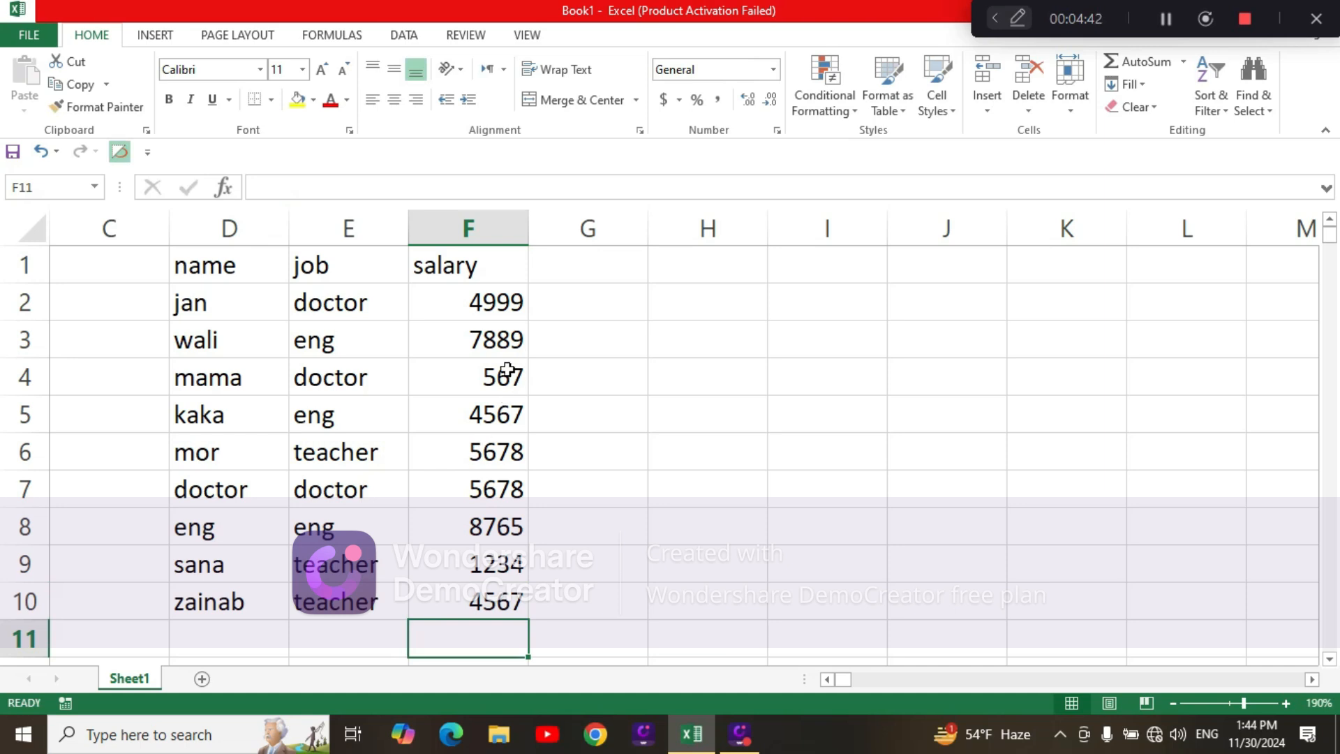
Step: Apply all borders to the table in D1:F10 and center its contents horizontally
left_click_drag(198, 256, 468, 590)
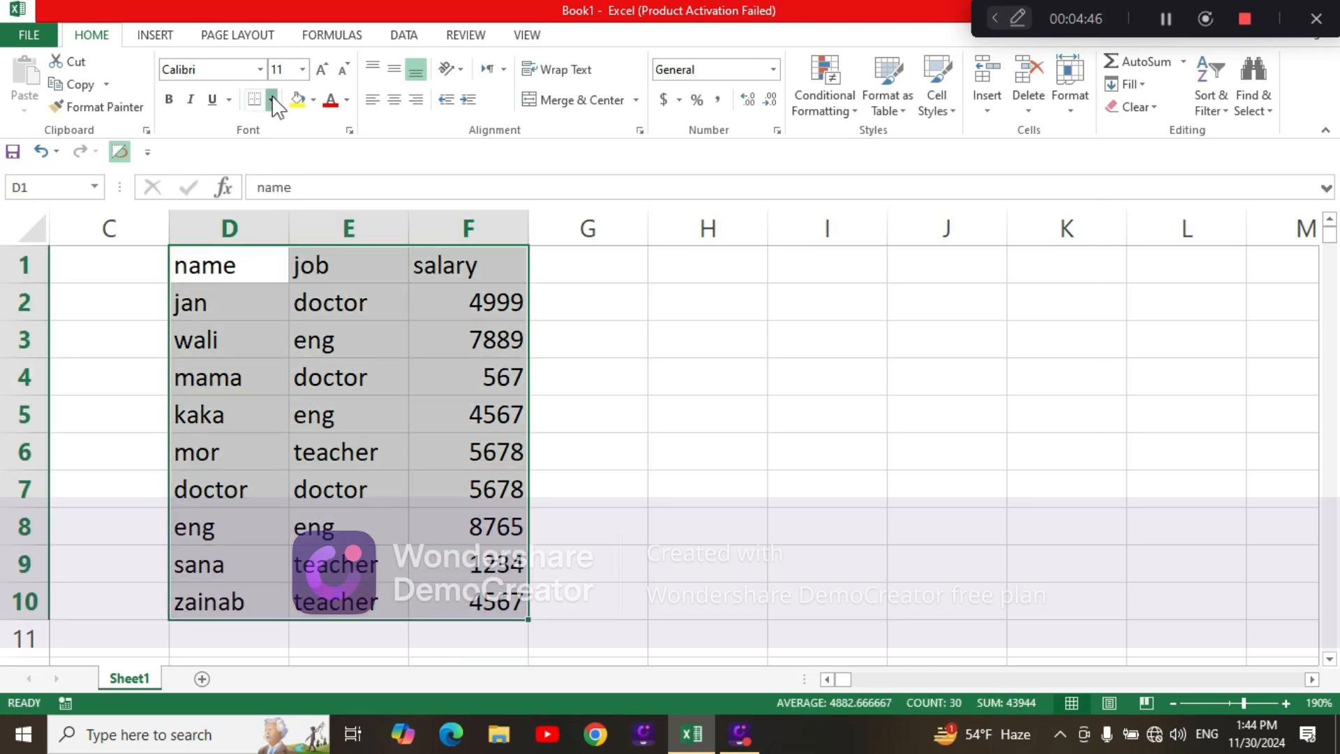
left_click(271, 99)
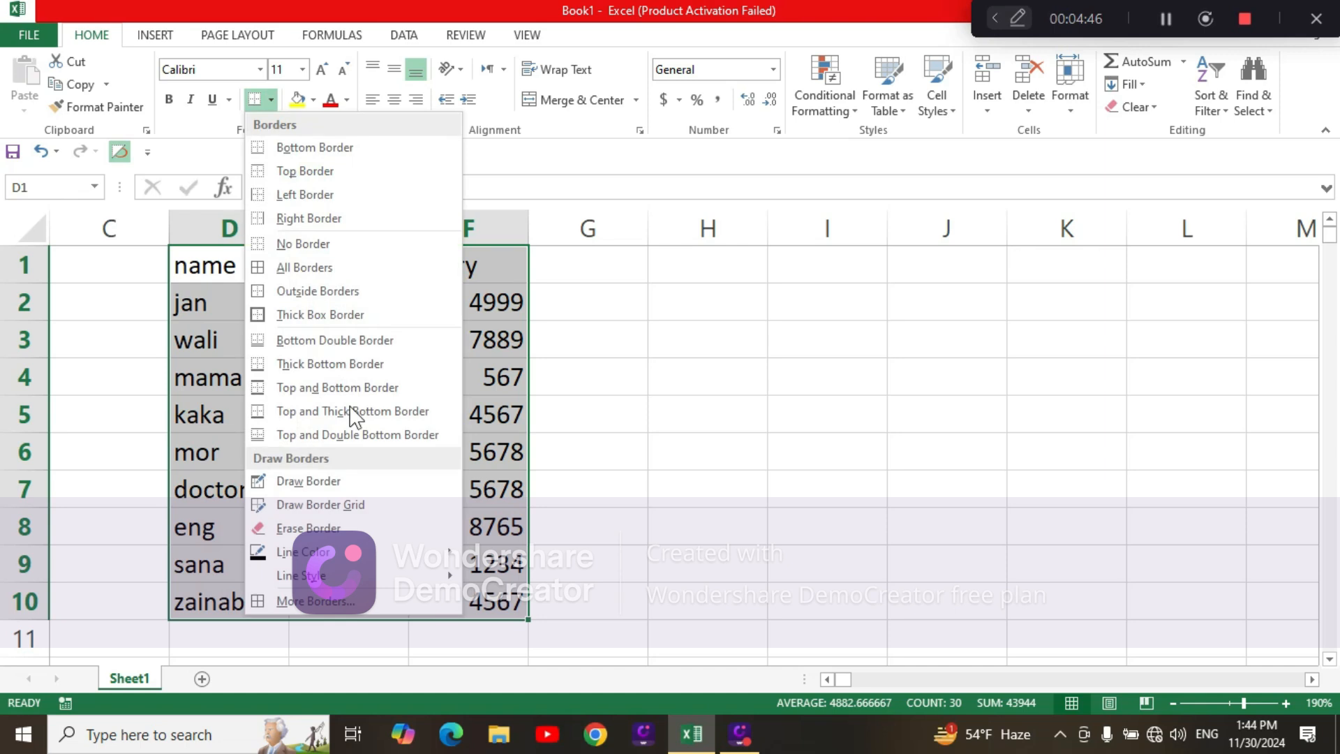
left_click(318, 266)
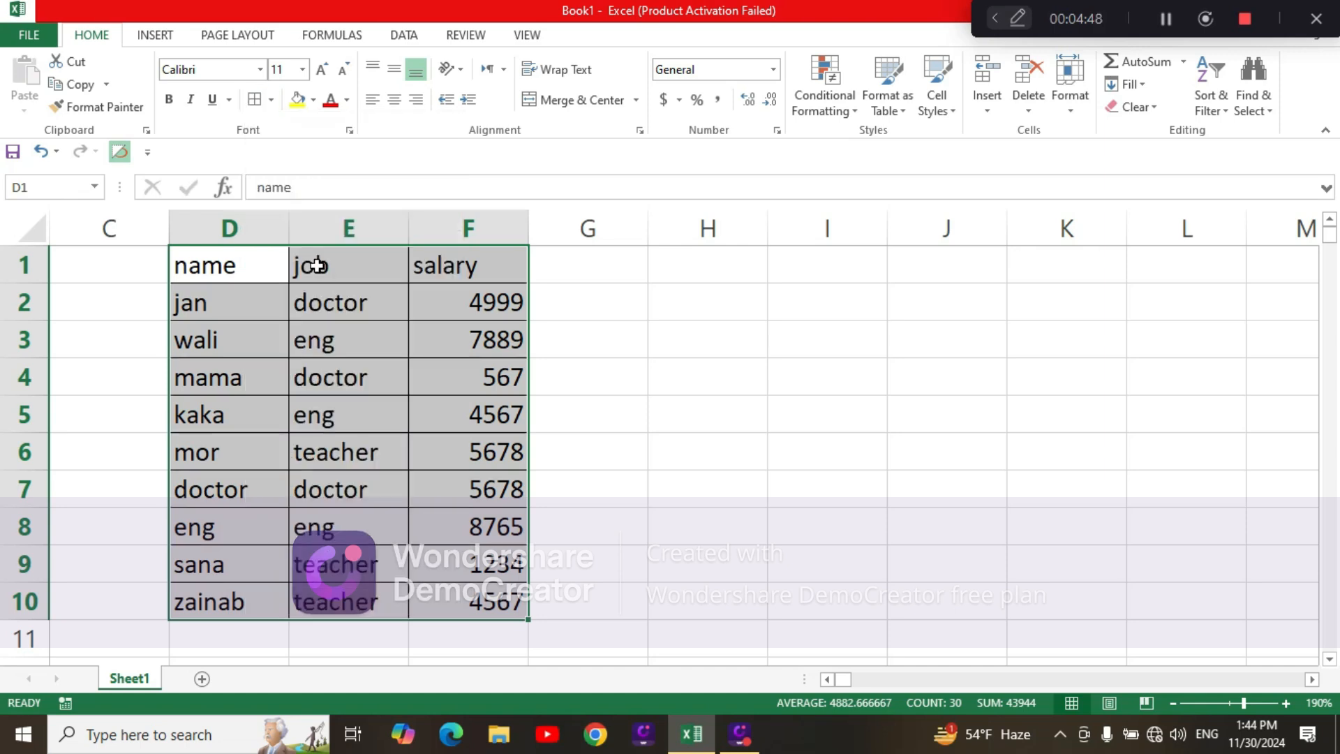
left_click(393, 102)
left_click(660, 432)
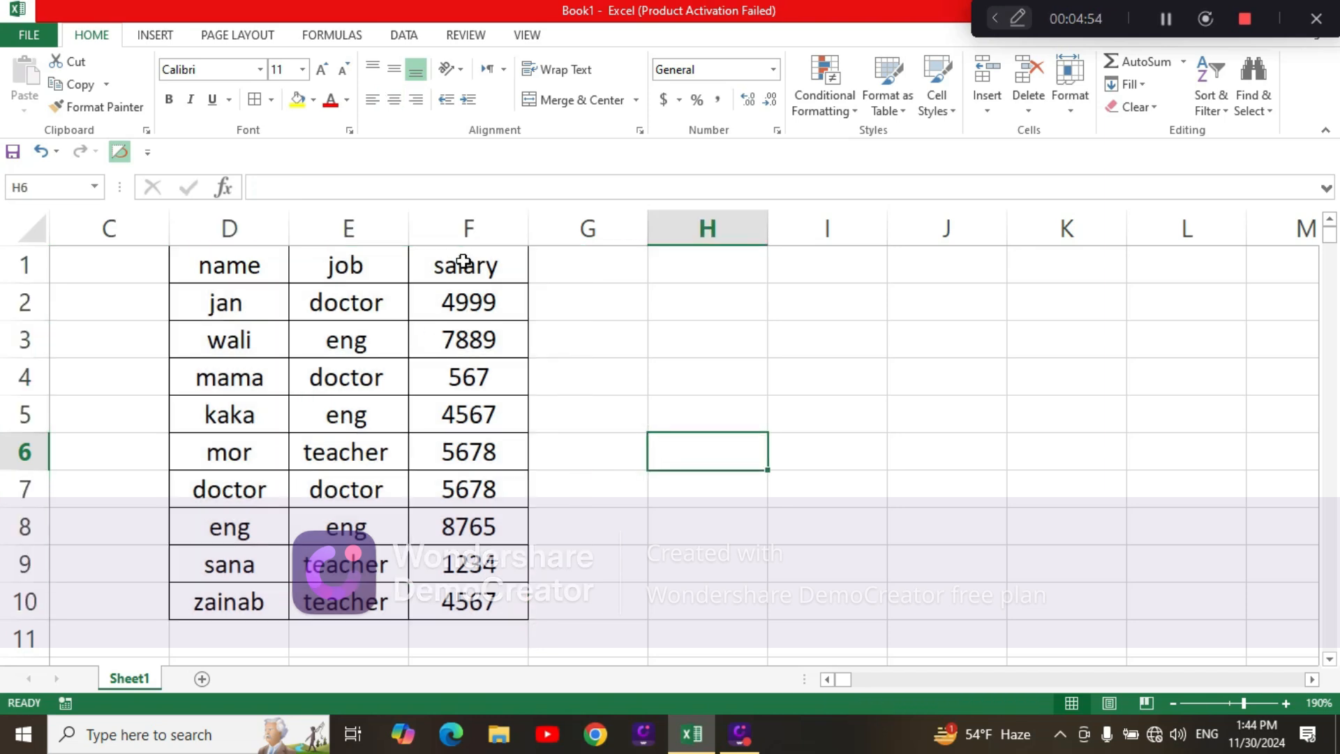
Step: Format the salaries in F2:F10 as Number with two decimal places and the 1000 separator
left_click_drag(484, 305, 495, 601)
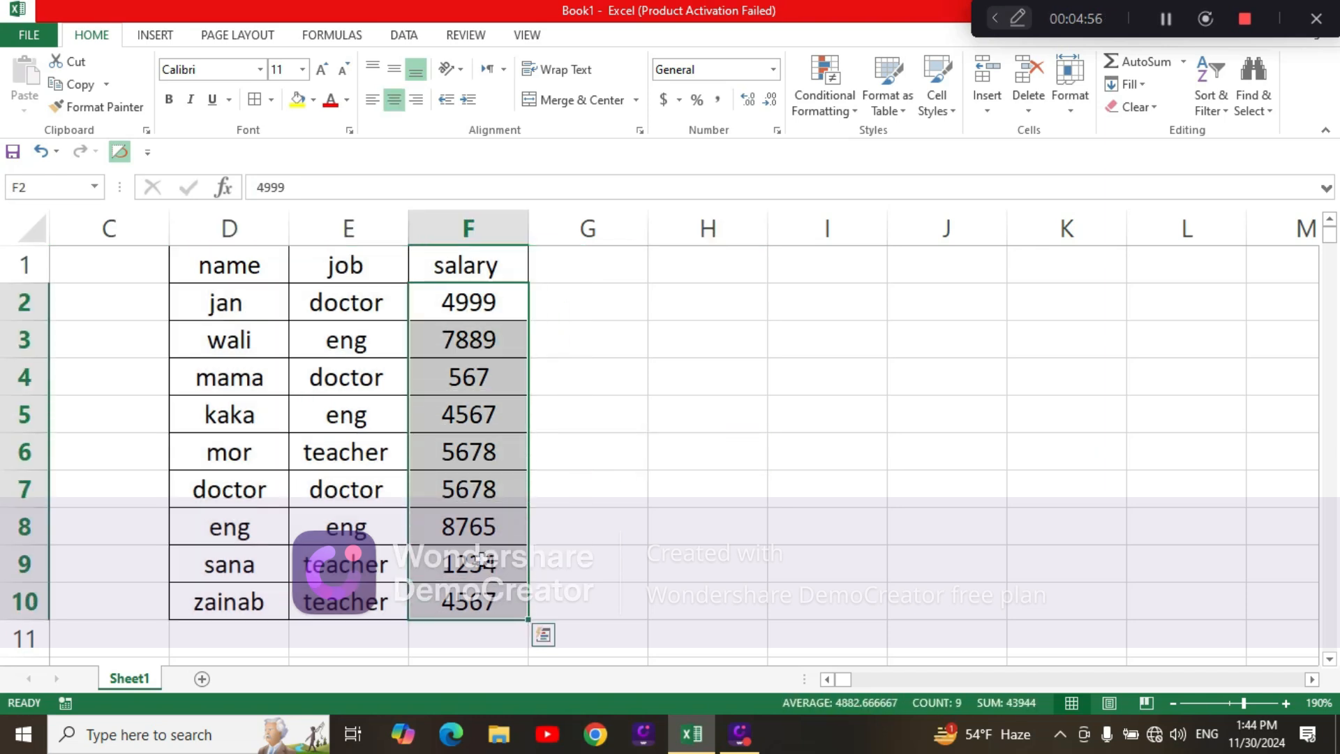
left_click(777, 129)
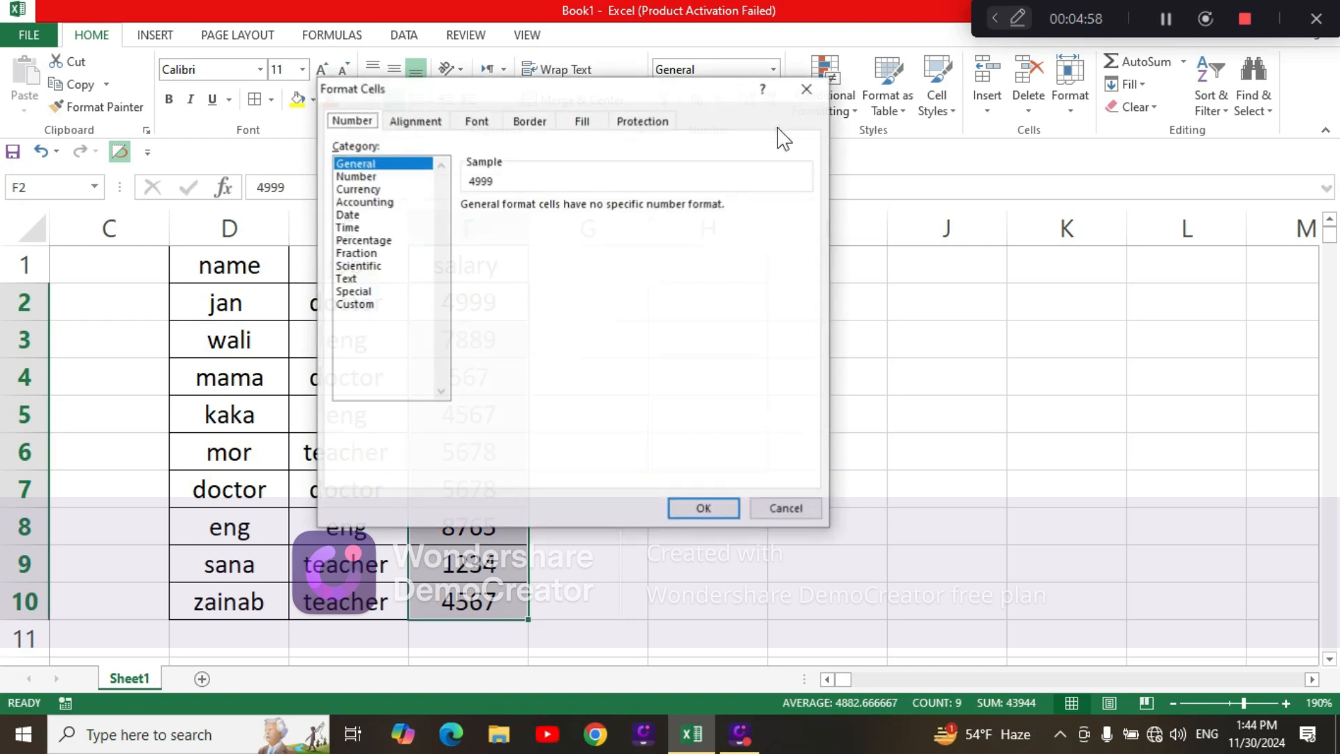
left_click(375, 178)
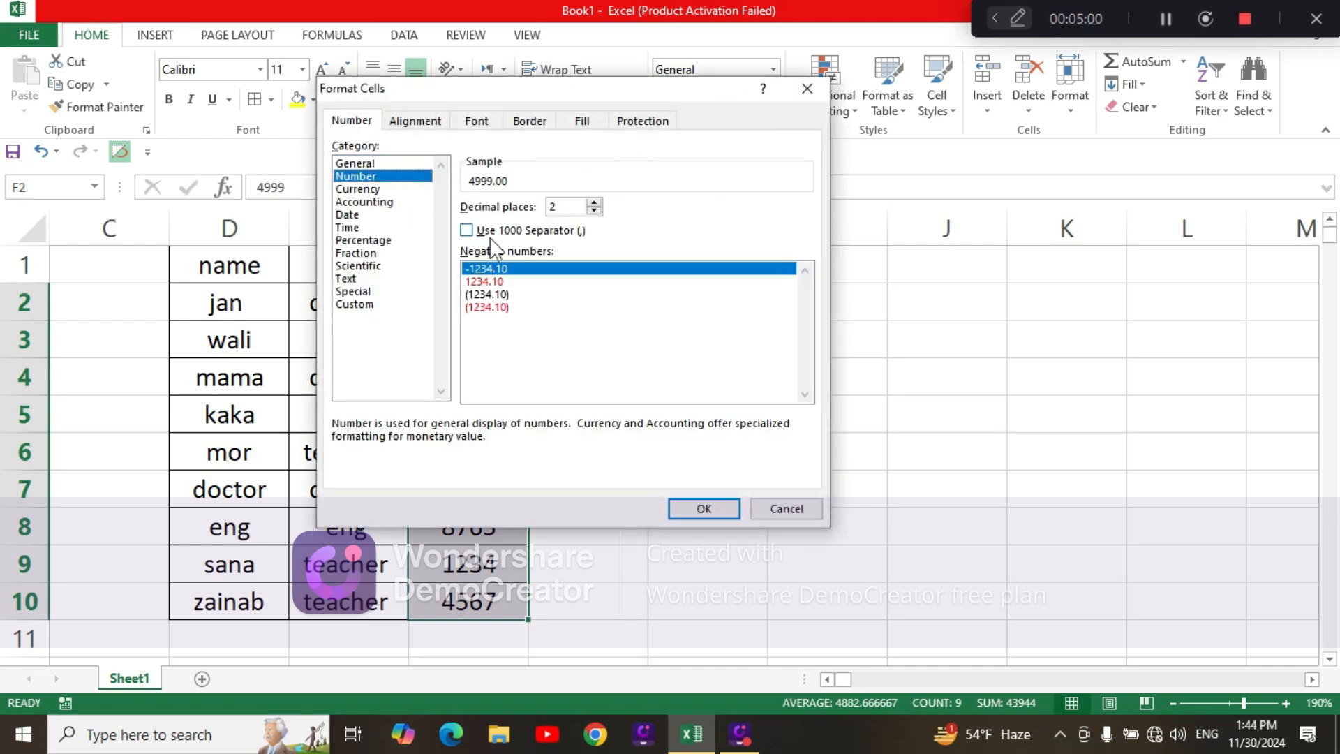
left_click(520, 232)
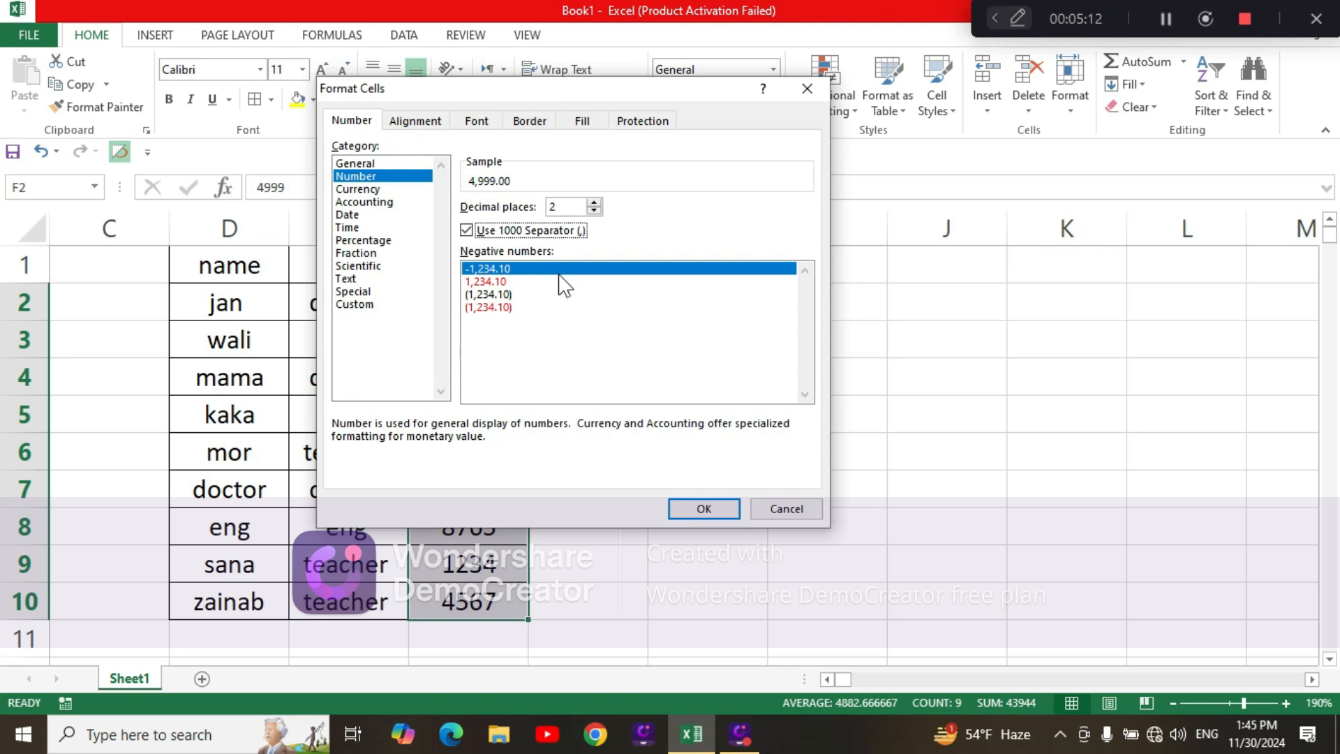
left_click(715, 510)
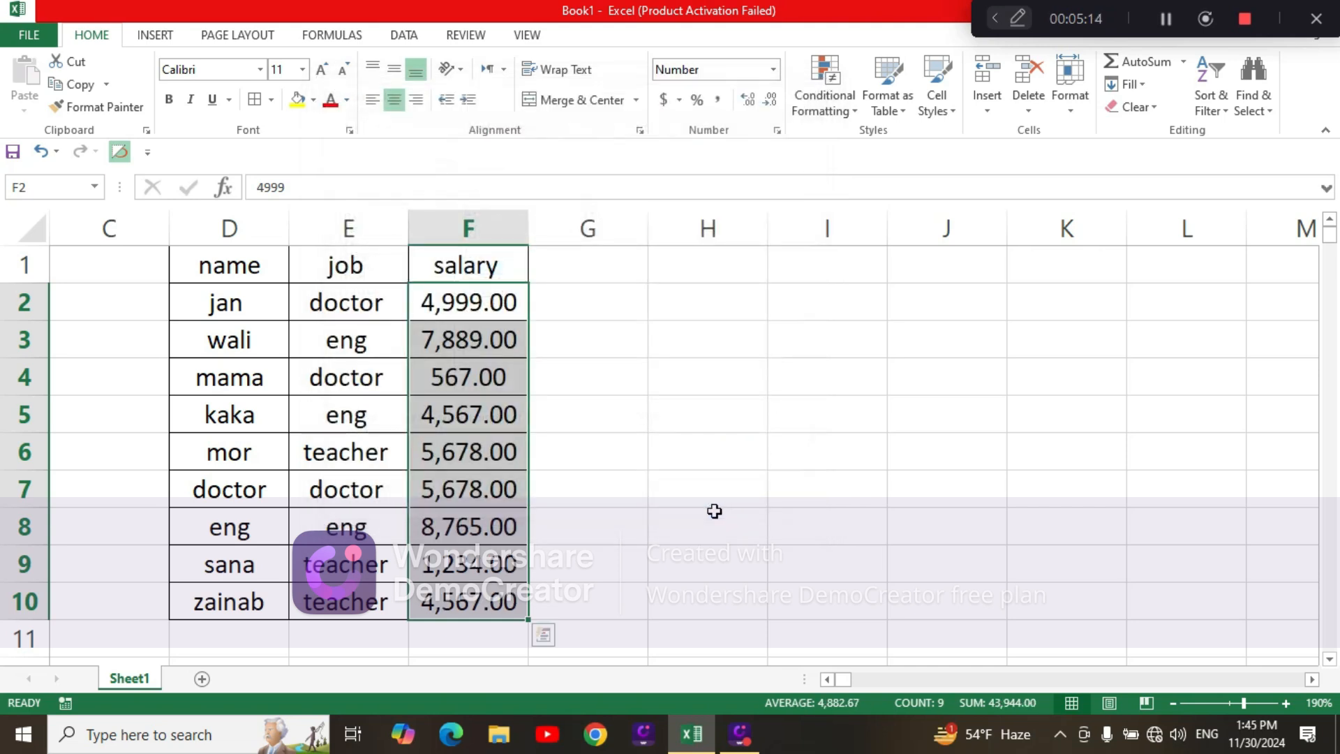
left_click(601, 376)
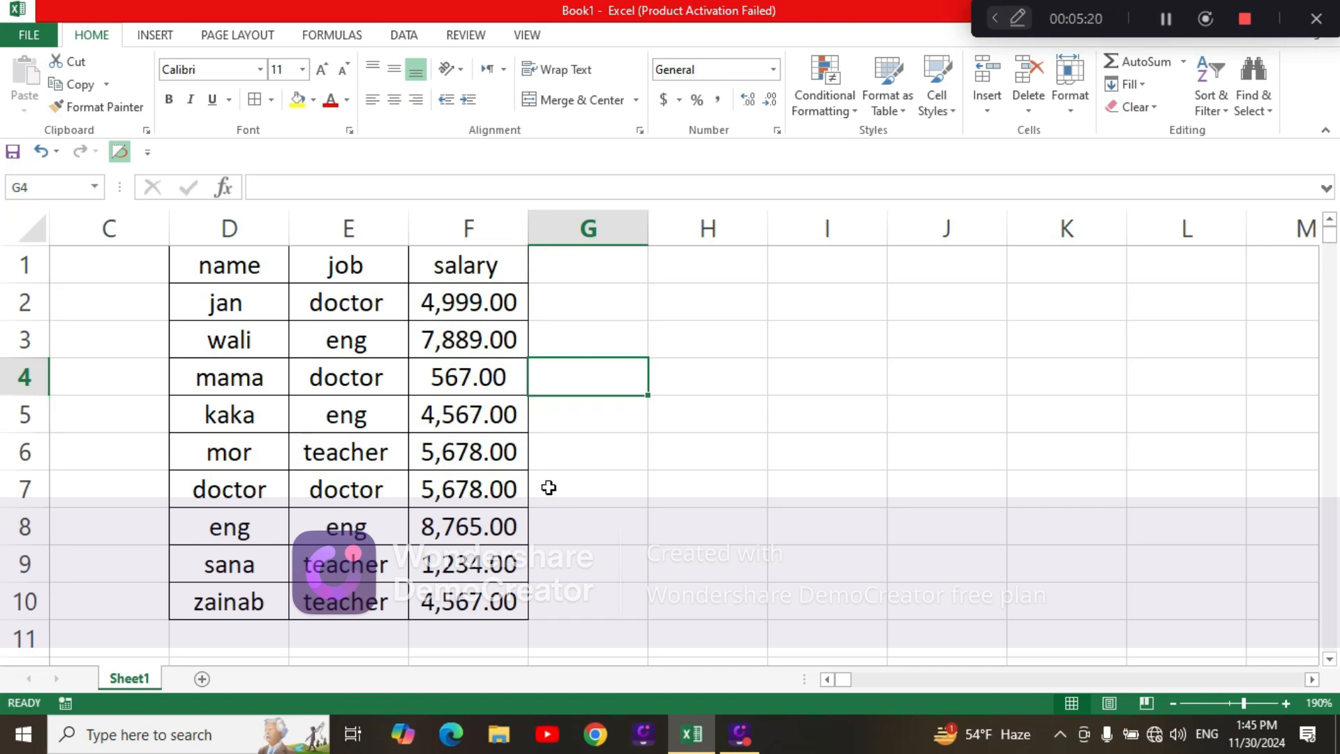
Step: Replace the salary in F4 with 1234
left_click(460, 377)
key("BackSpace")
type("1234")
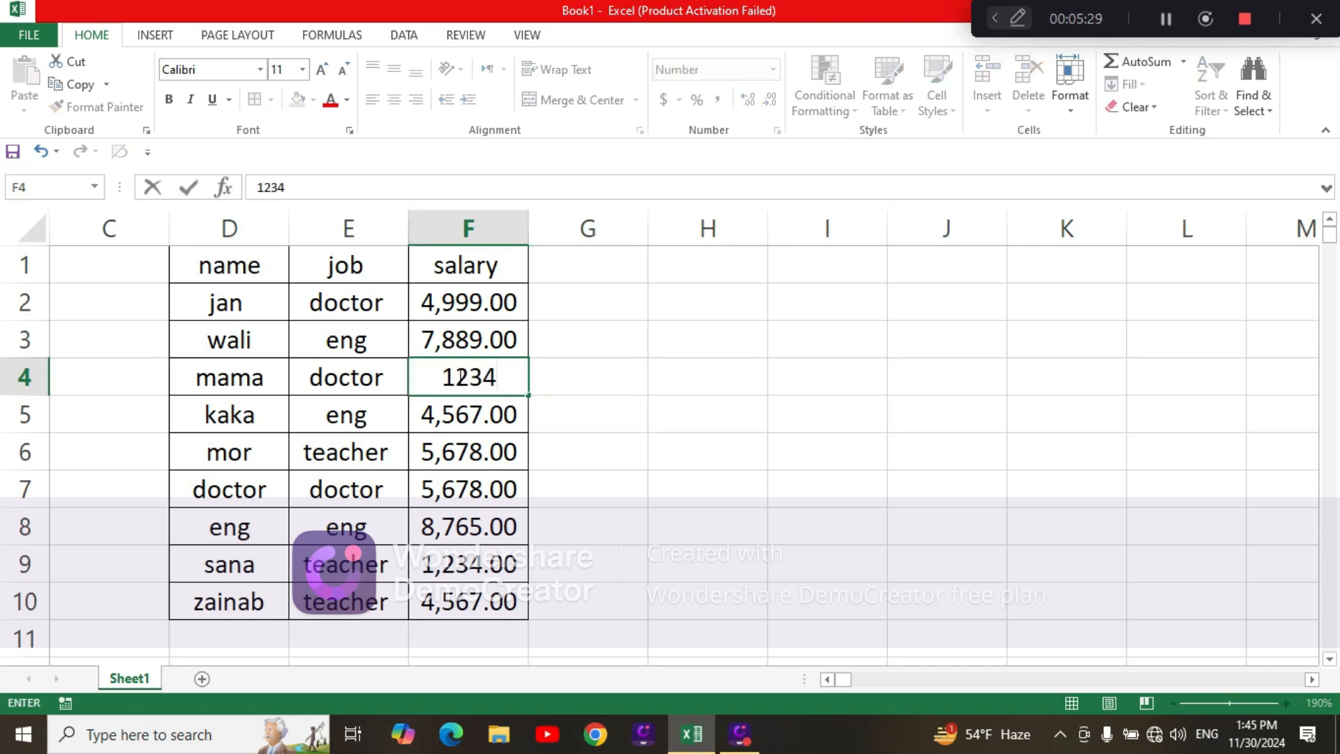
key("Return")
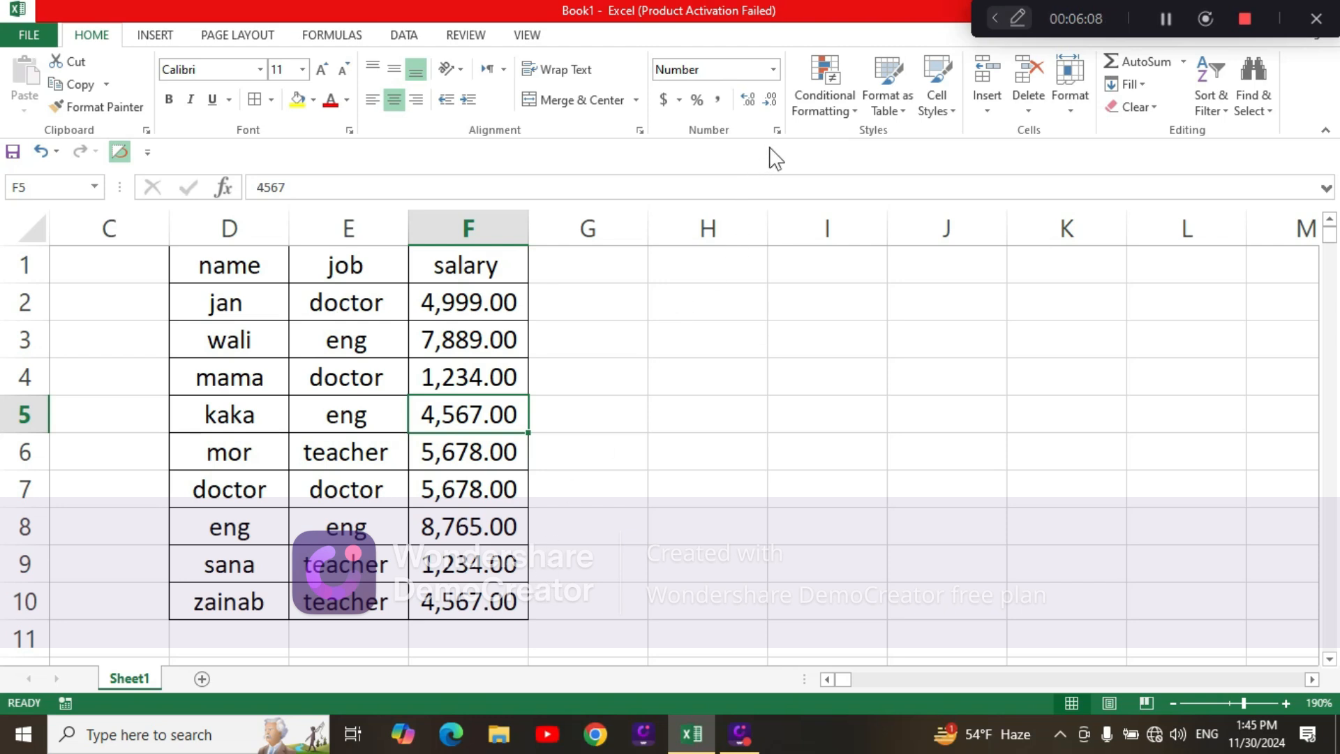
Step: Reduce the number format of the salaries in F2:F10 to one decimal place
left_click_drag(448, 295, 485, 585)
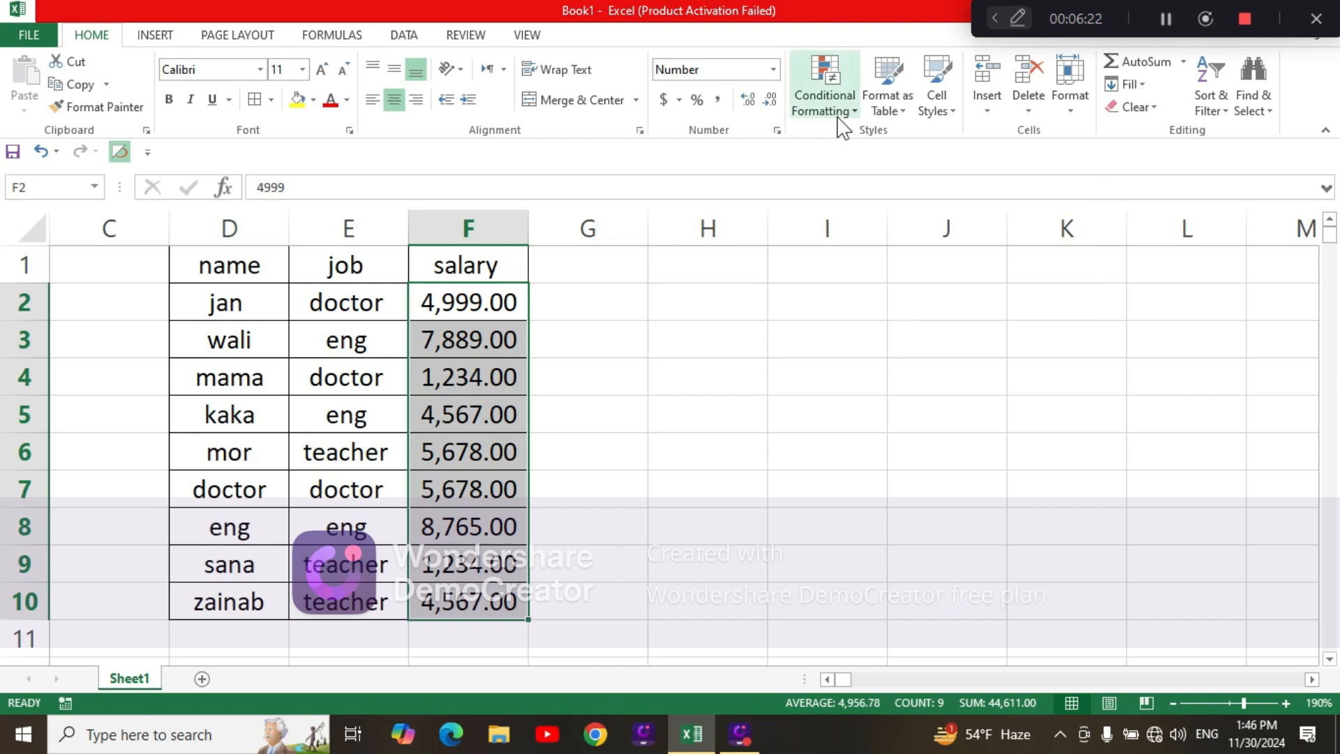
left_click(776, 132)
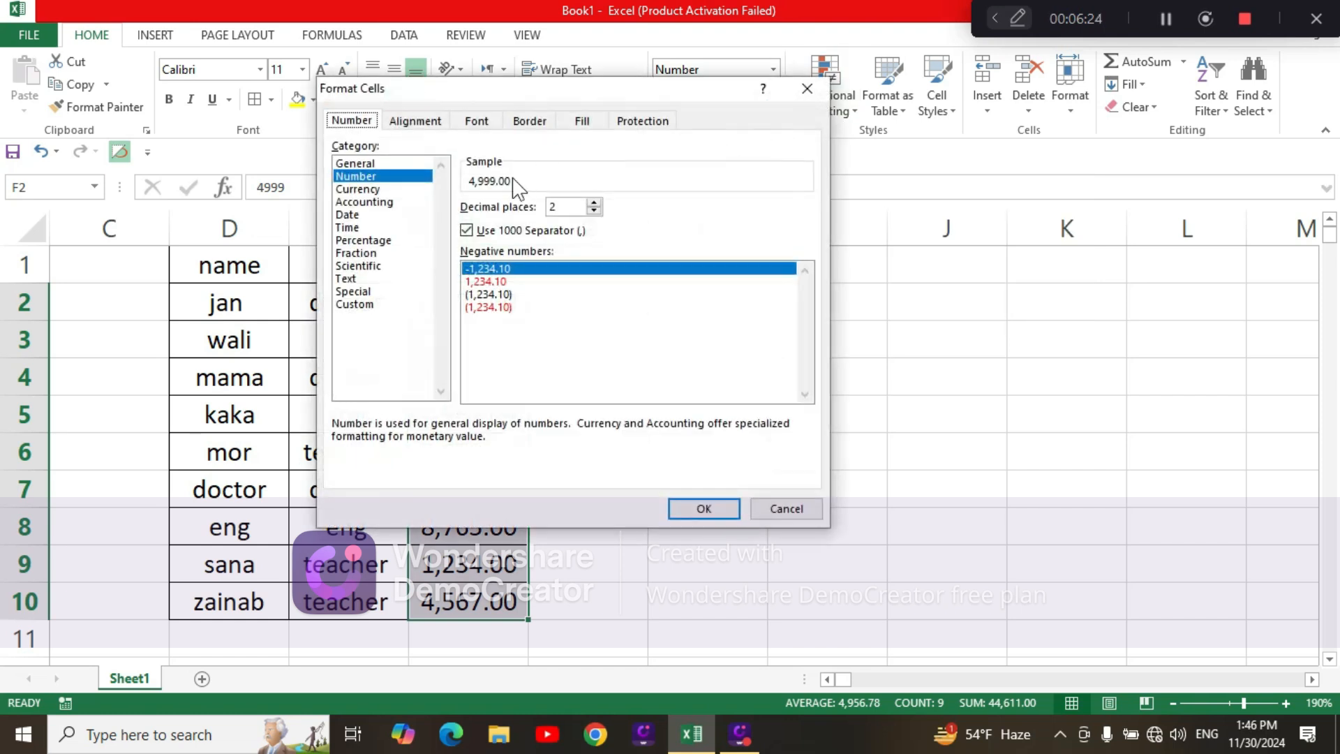
left_click(594, 210)
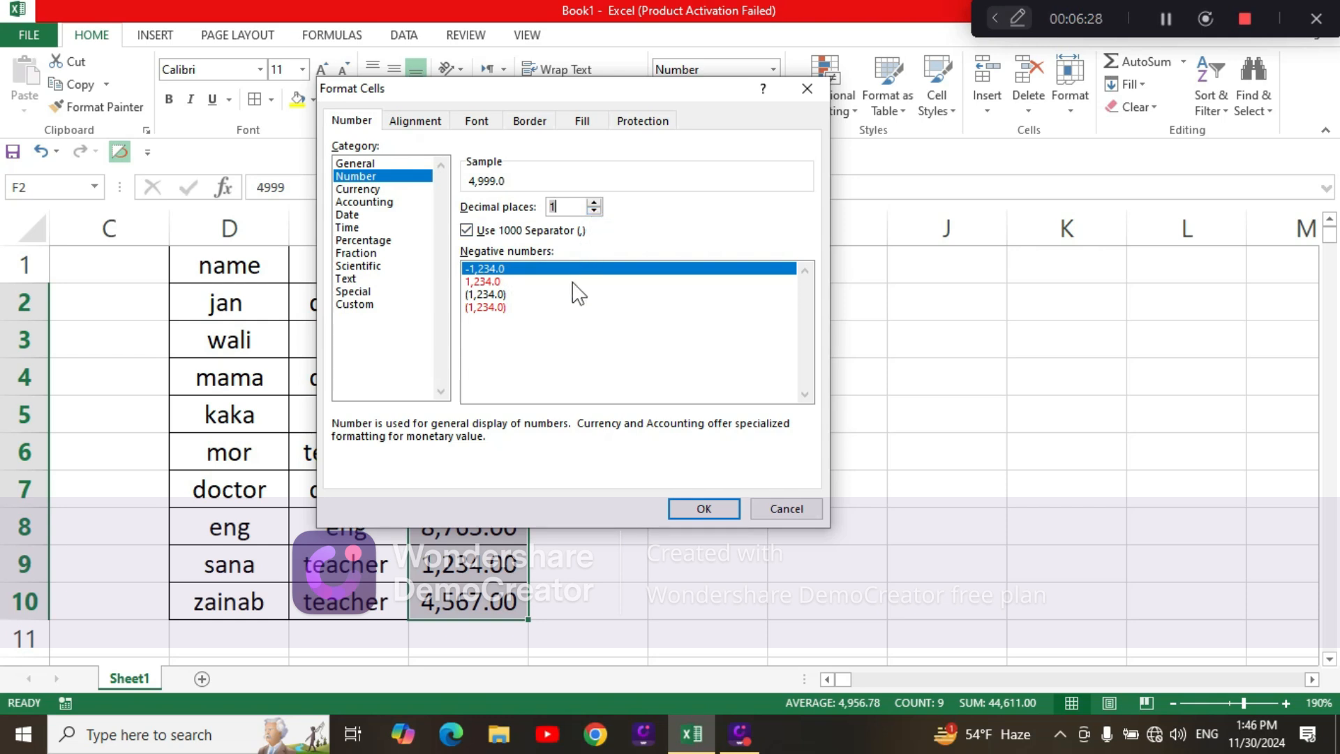
left_click(693, 520)
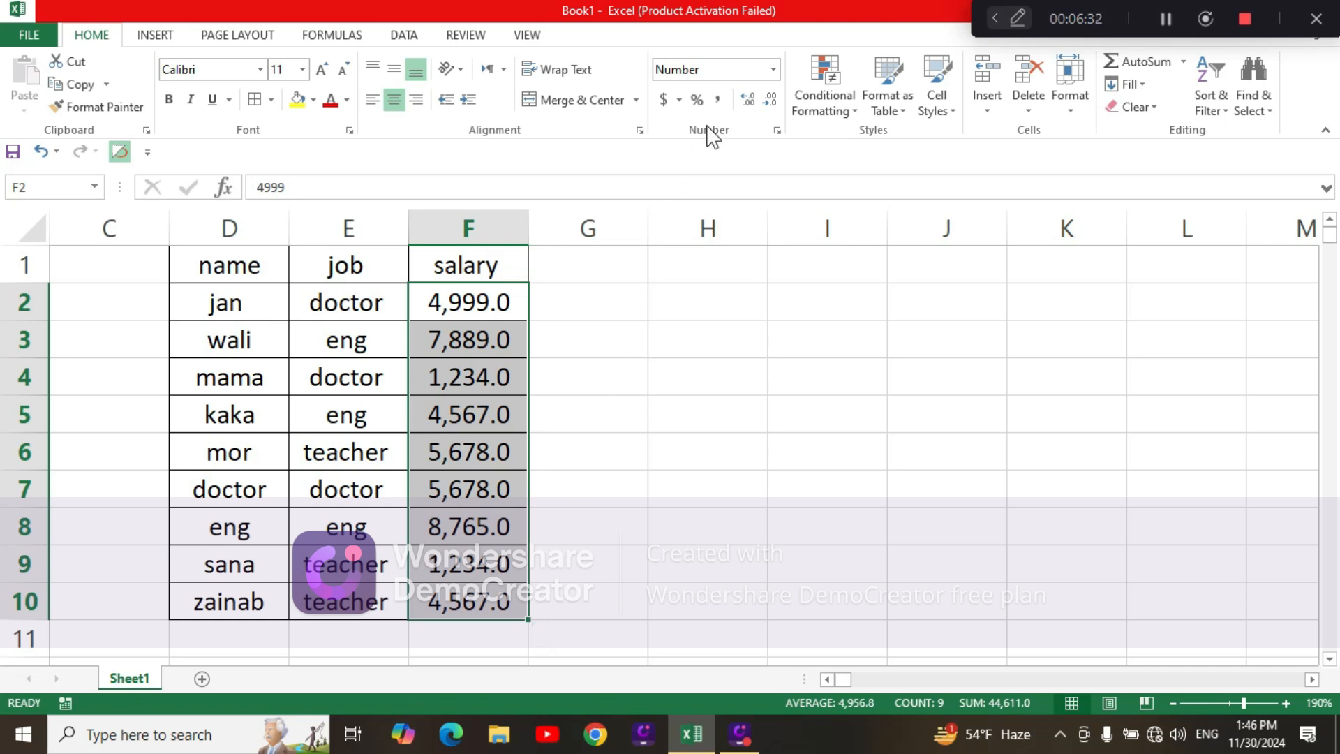
Step: Set the salaries' number format to 0 decimal places, then deselect the range
left_click(776, 131)
left_click(594, 210)
left_click(698, 508)
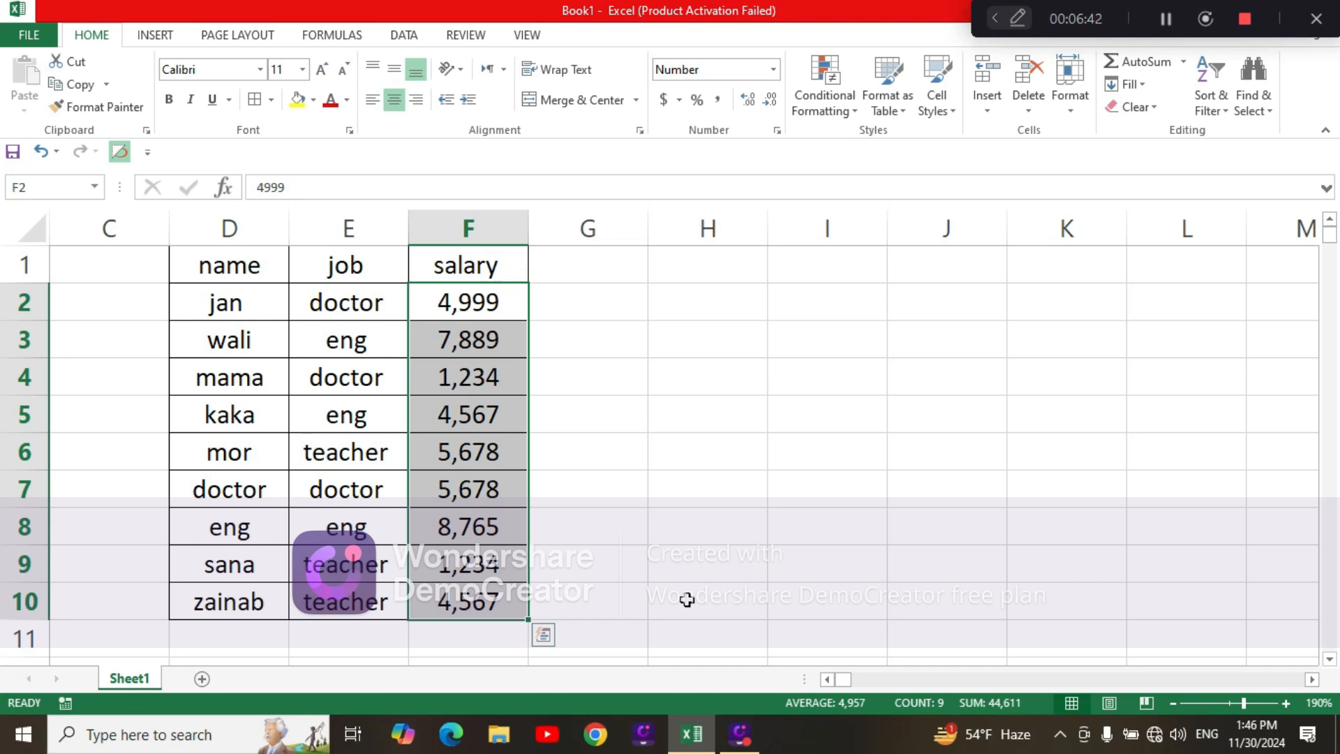
left_click(639, 446)
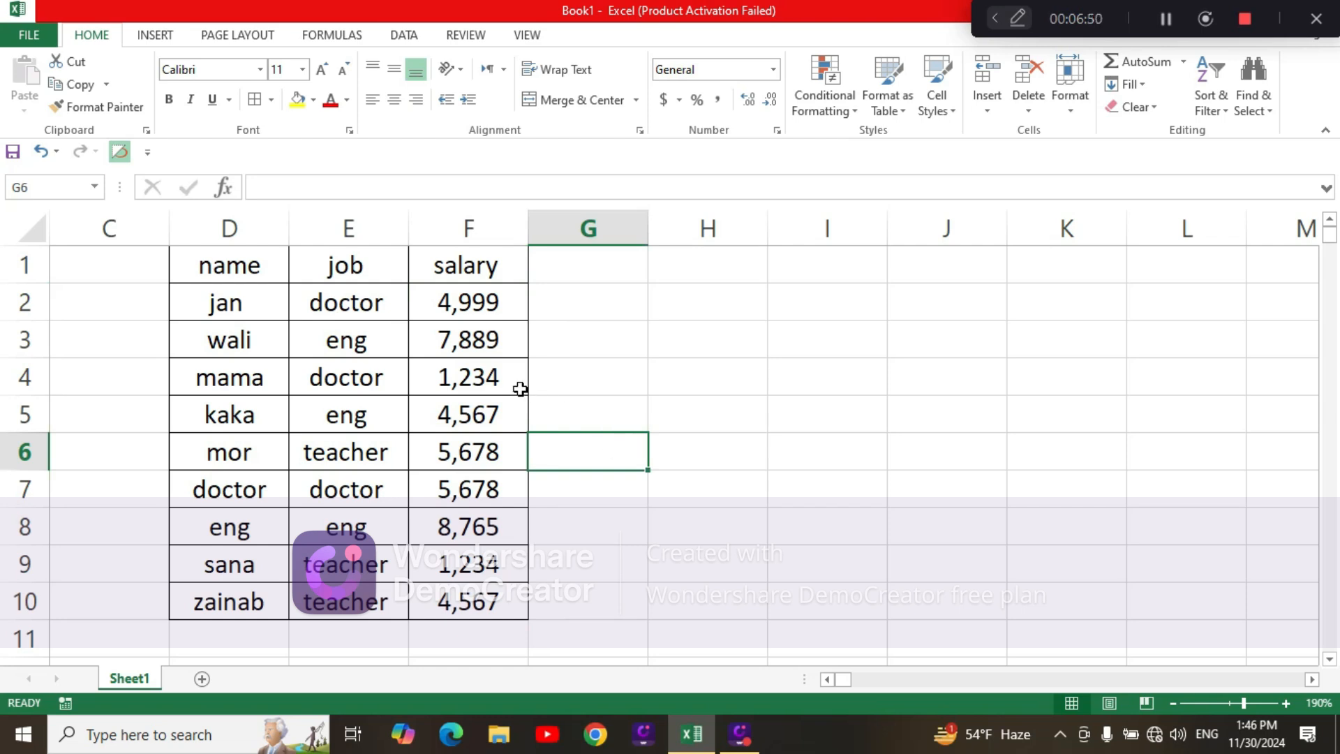
Step: Review the number format options for the salaries in F2:F10 and close them without changes
left_click_drag(445, 299, 460, 607)
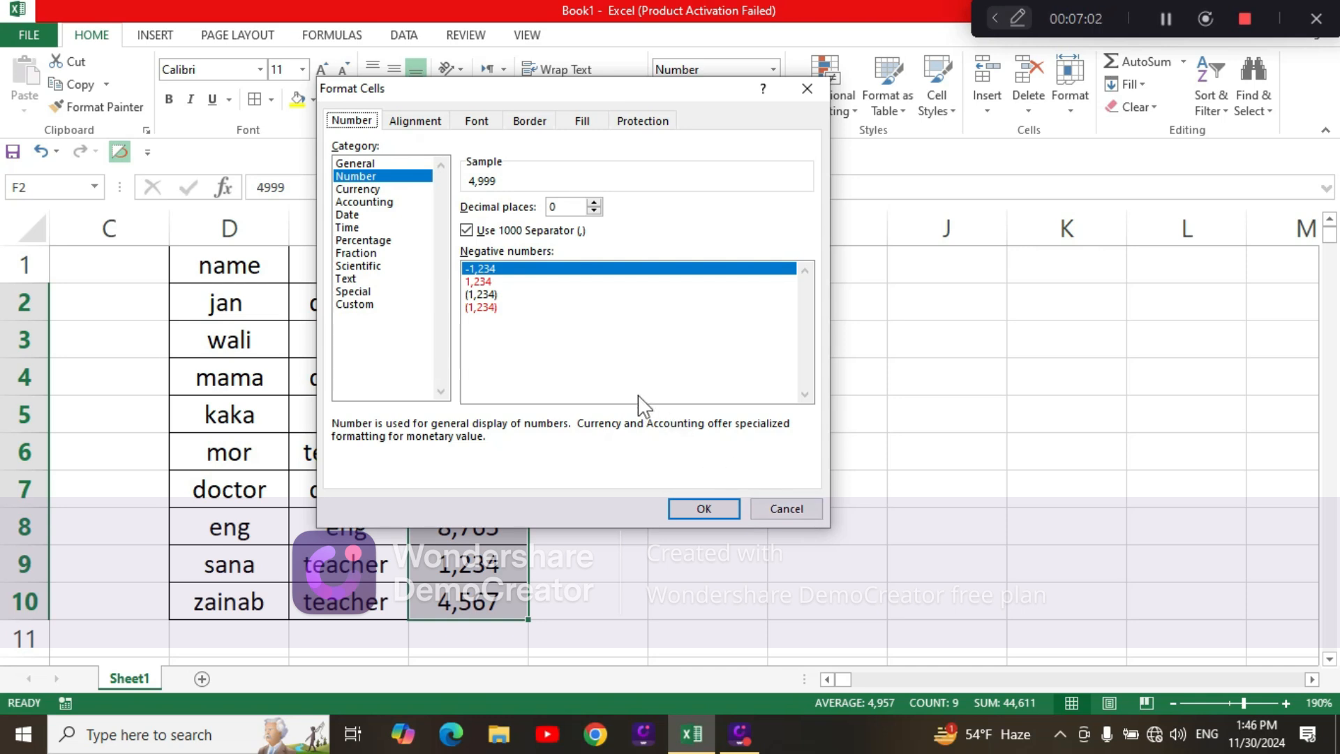
left_click(798, 501)
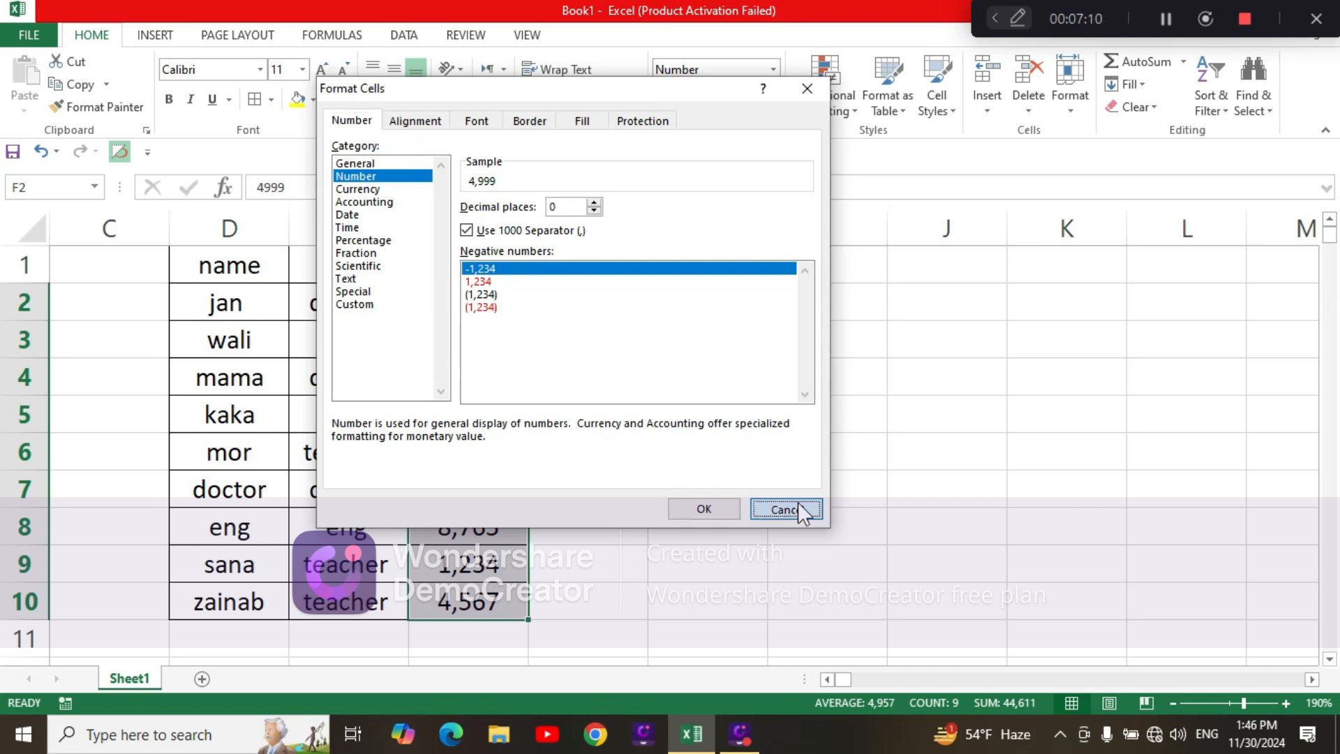
left_click(738, 461)
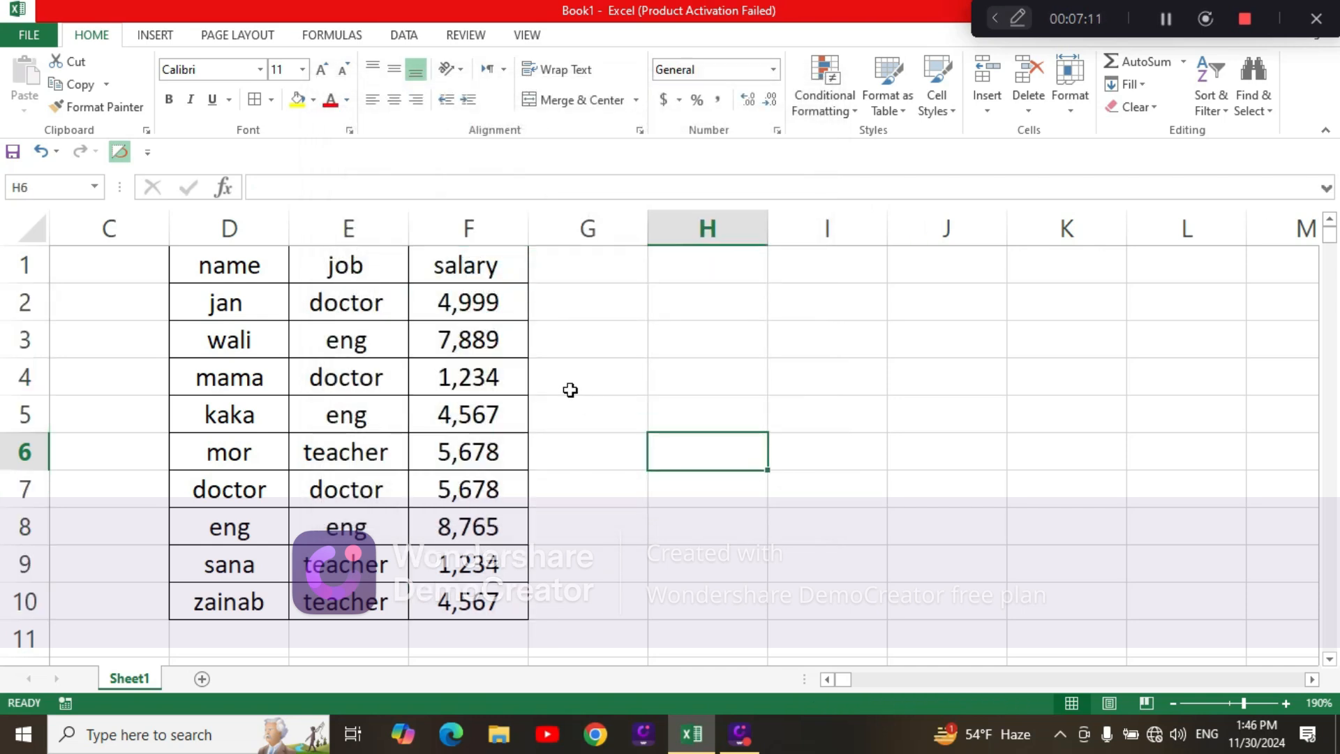
Step: Replace the salary in F2 with the negative value -7000
left_click(457, 306)
key("BackSpace")
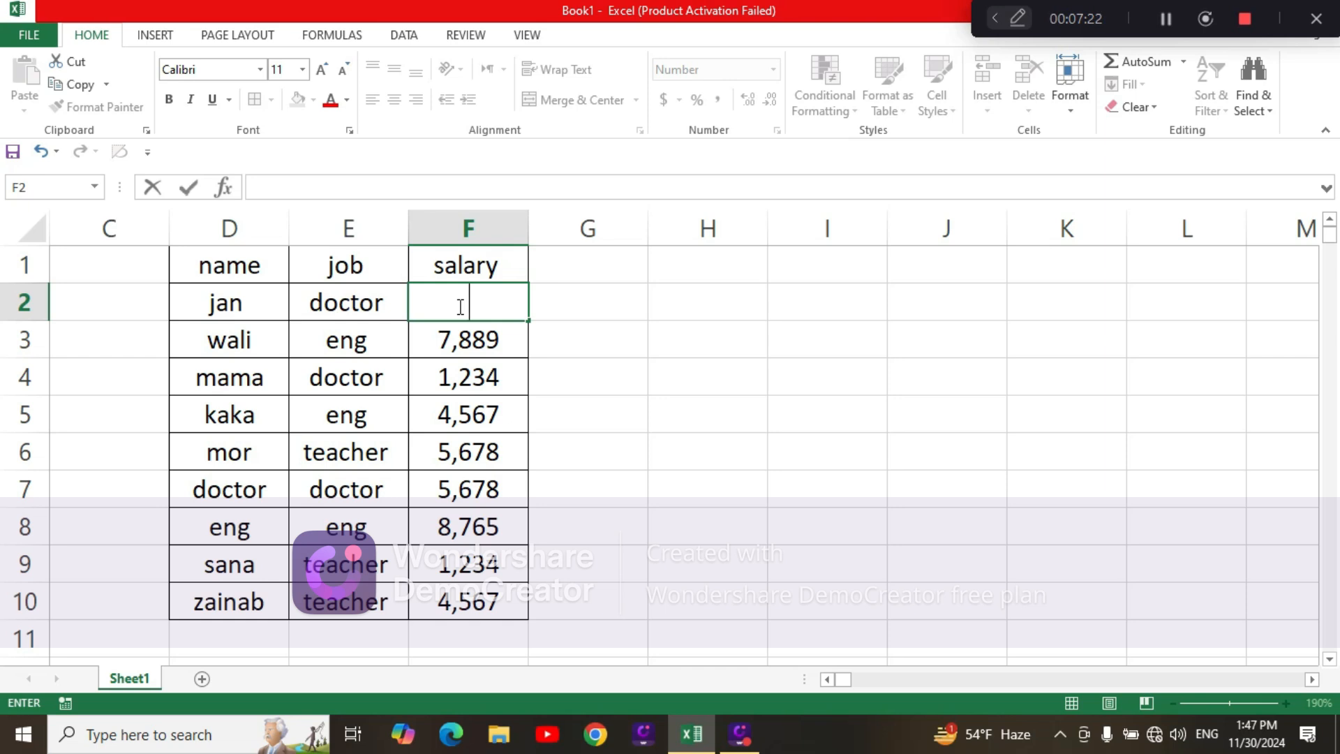
type("-7000")
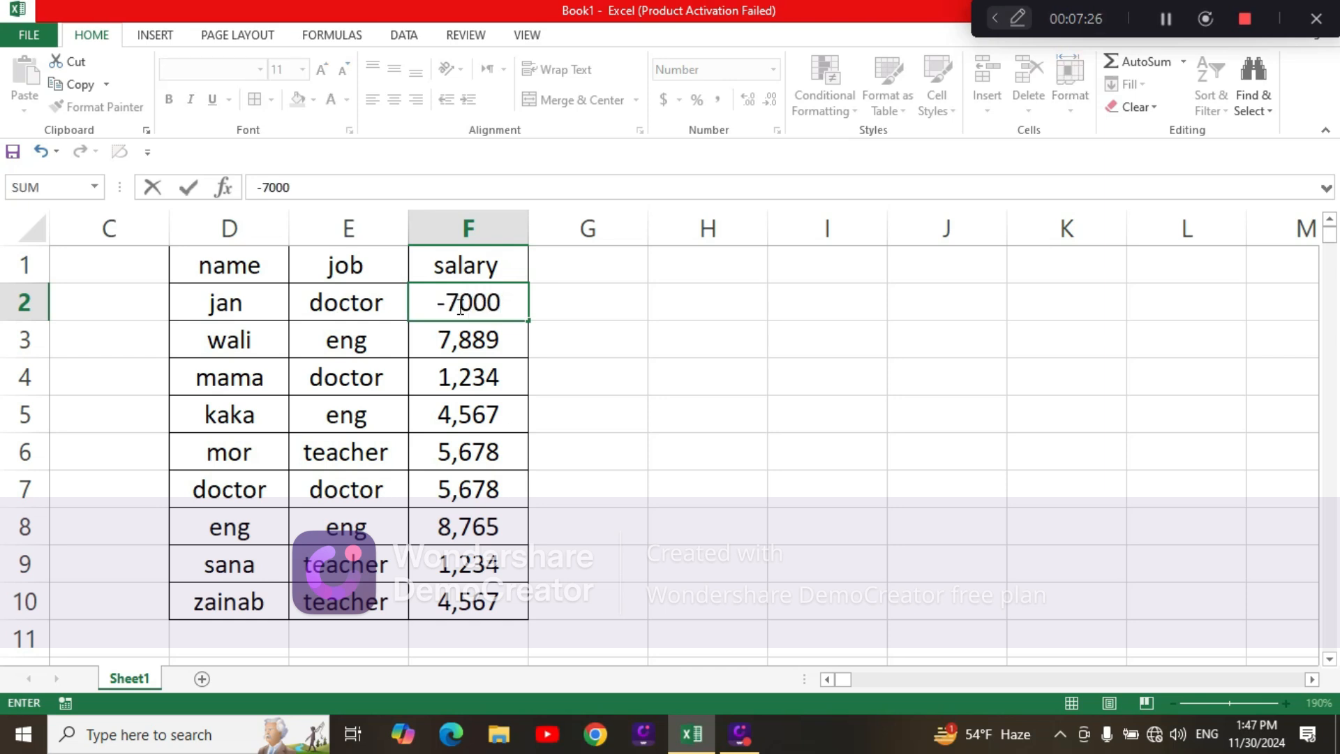
Step: Replace the salary in F8 with the negative value -10000
left_click(484, 526)
key("BackSpace")
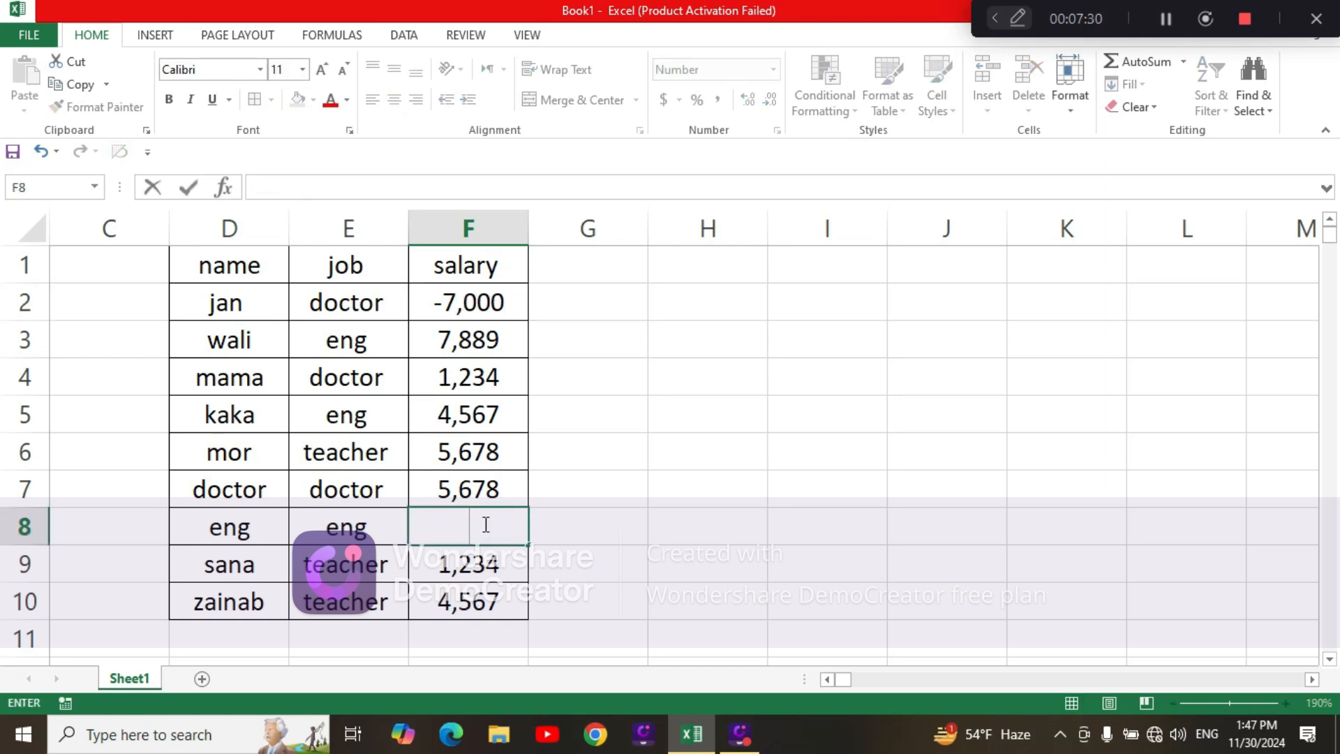
type("10000")
key("BackSpace")
key("BackSpace")
key("BackSpace")
key("BackSpace")
key("BackSpace")
type("-")
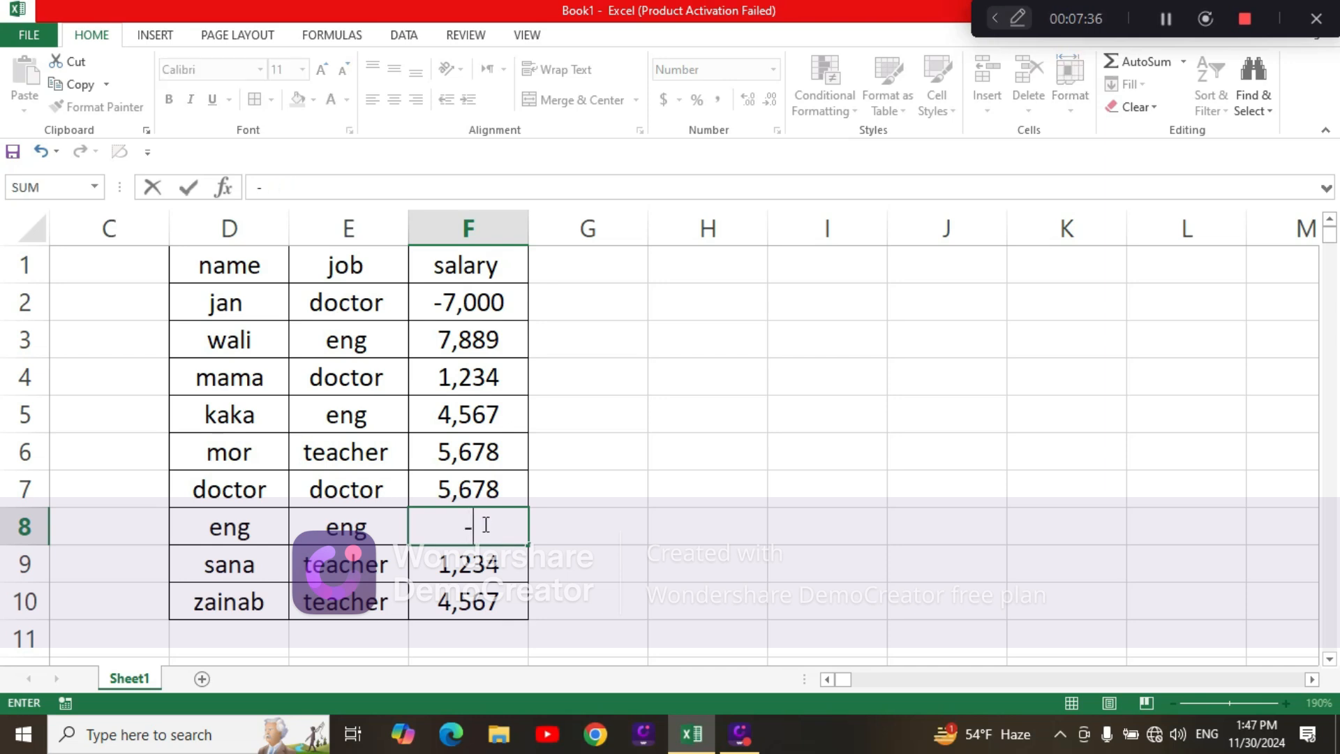
type("10000")
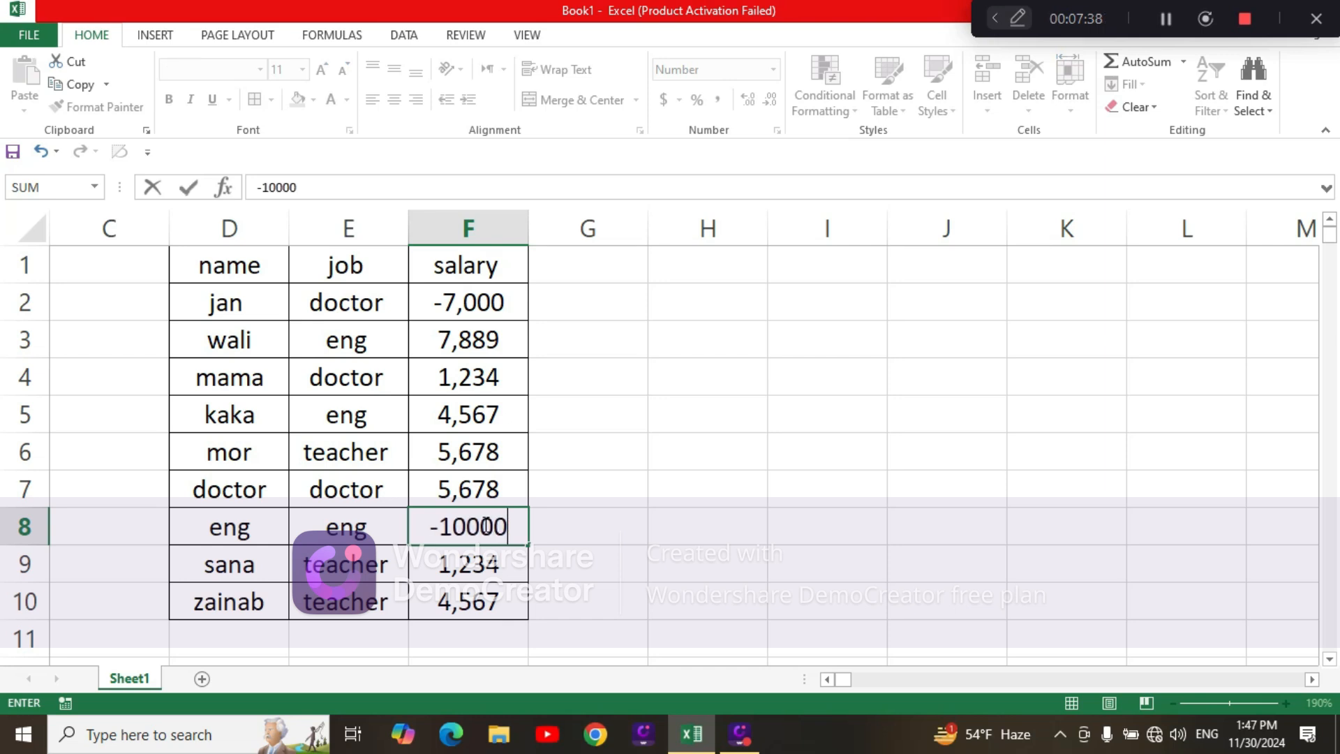
Step: Replace the salary in F6 with -6000 and the salary in F4 with -4000
left_click(468, 452)
key("BackSpace")
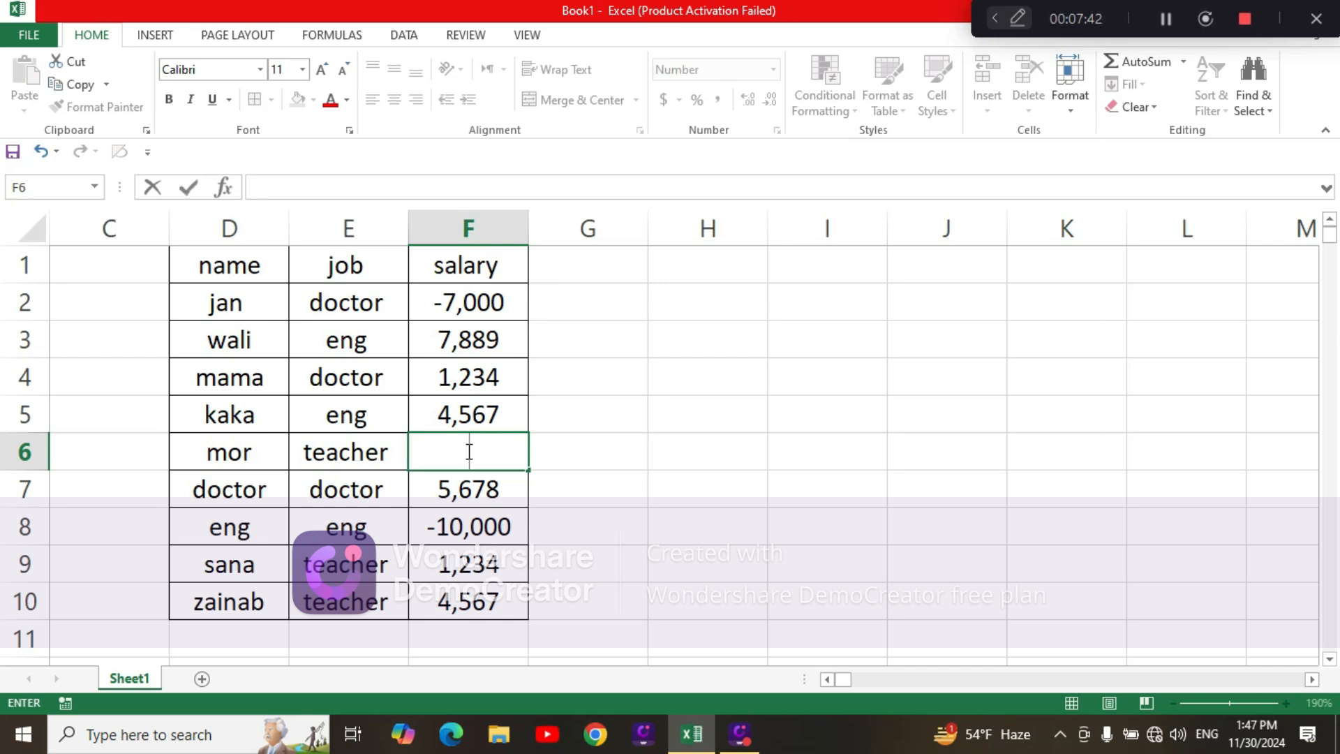
type("-6000")
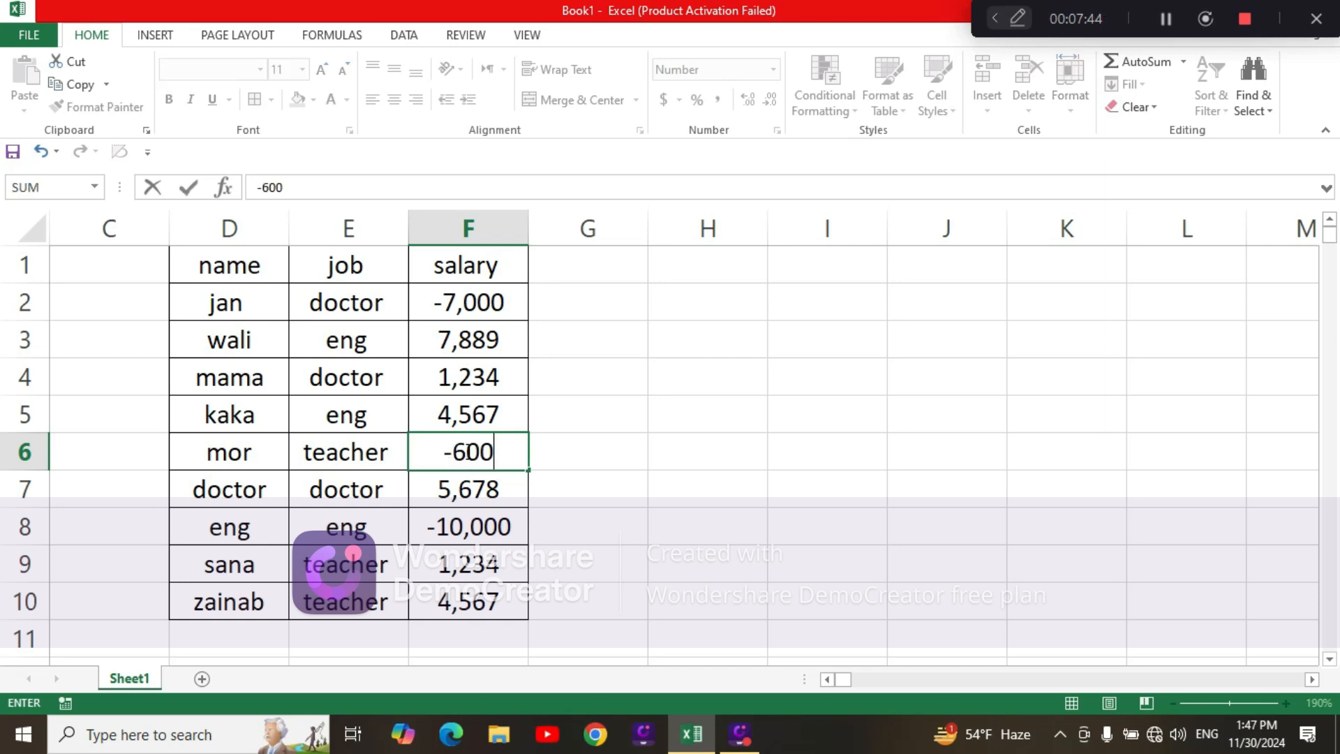
left_click(470, 368)
key("BackSpace")
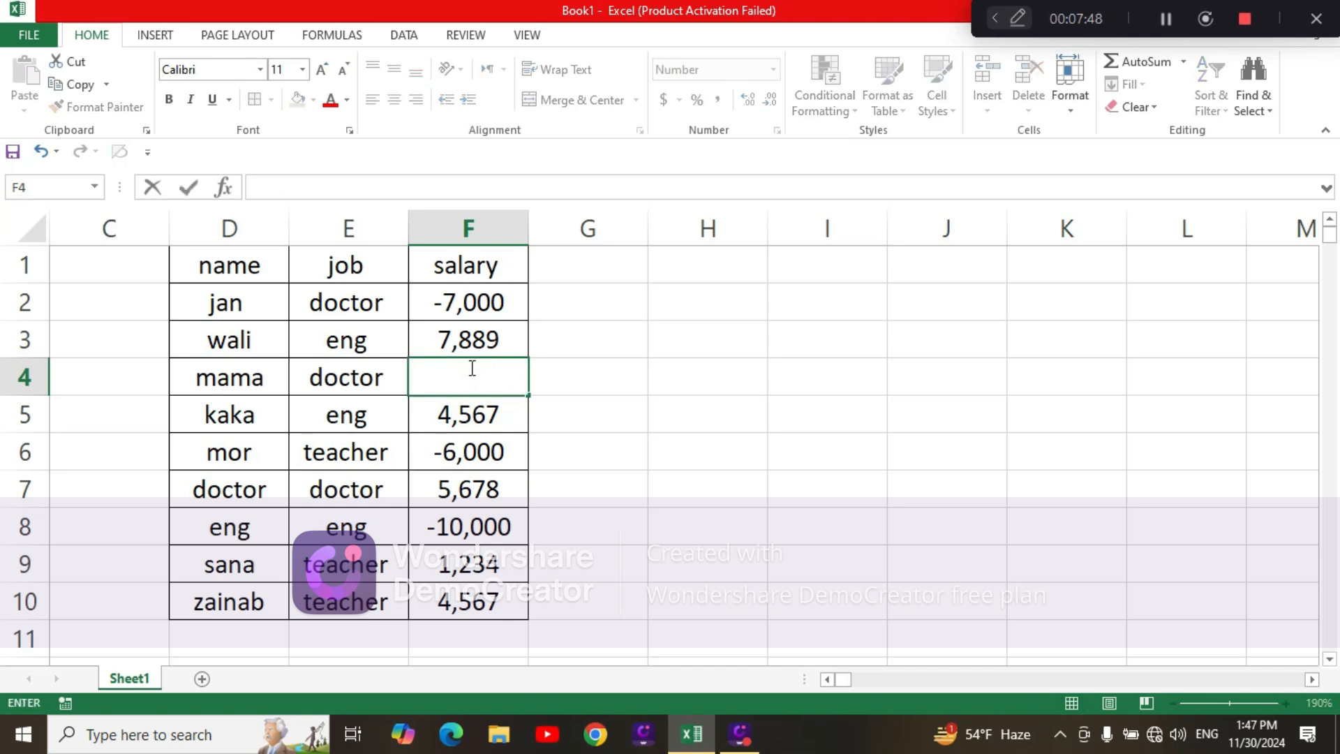
type("-4000")
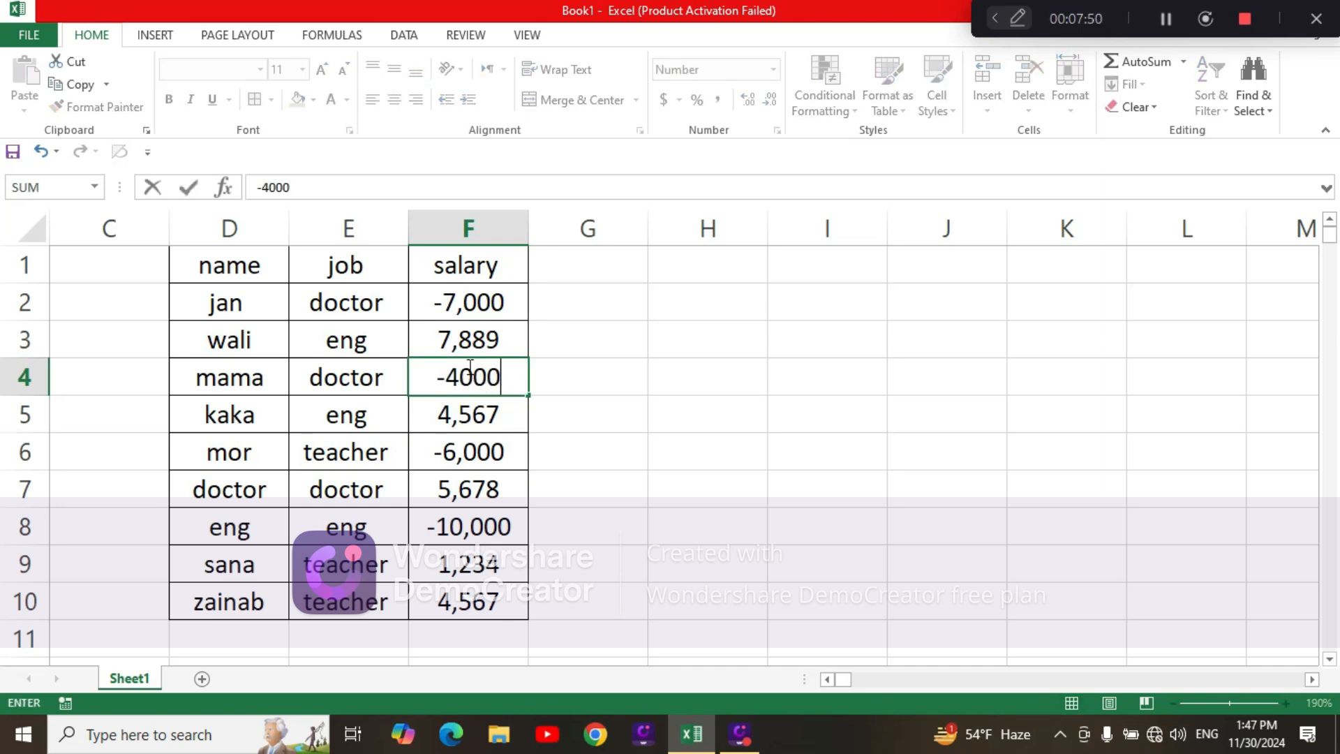
Step: Format the salaries in F2:F10 so negative numbers show in red with parentheses, and deselect the range
left_click_drag(478, 300, 480, 602)
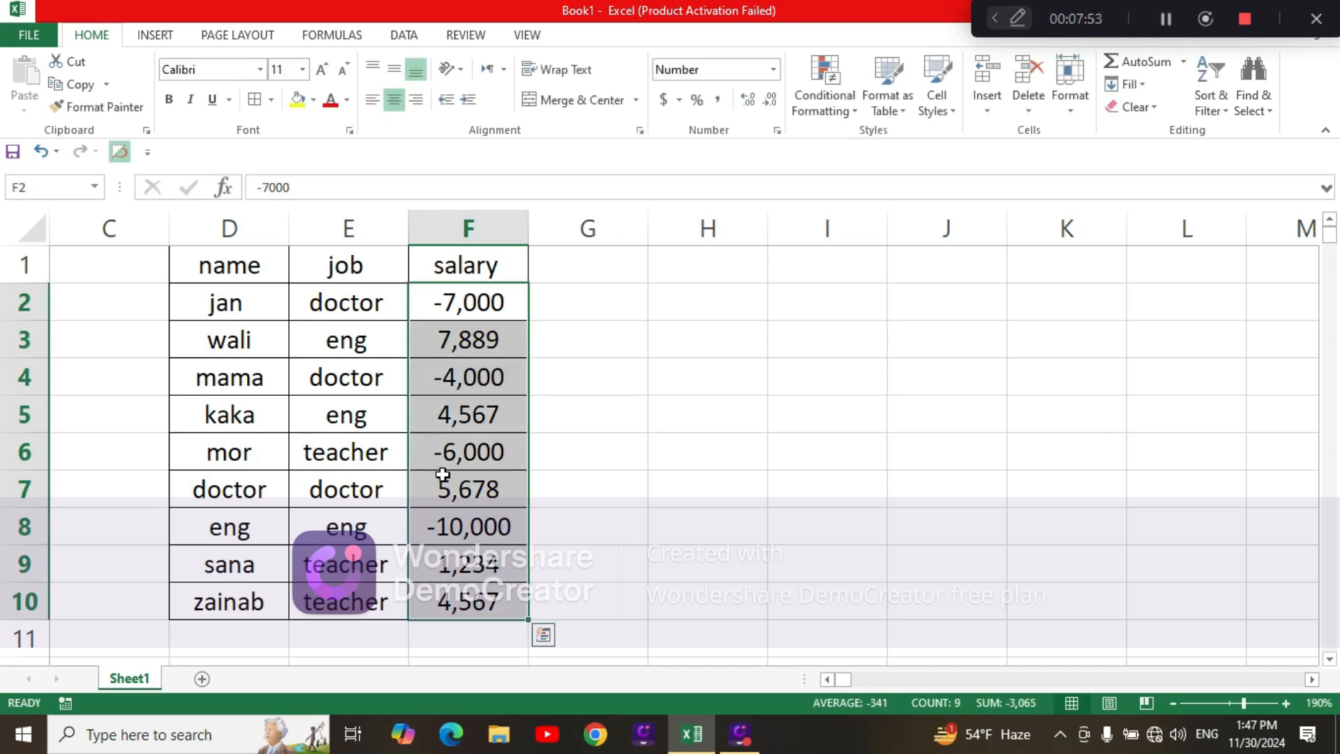
left_click(777, 131)
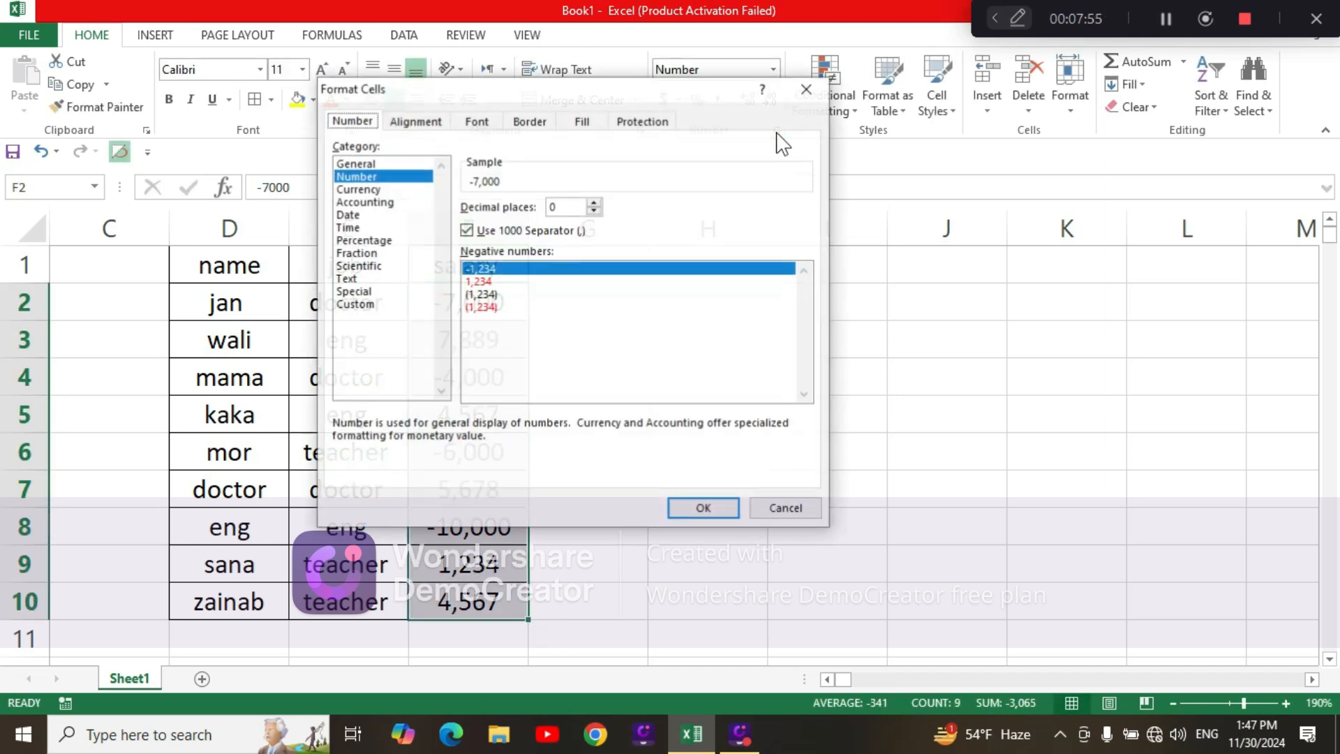
left_click(494, 311)
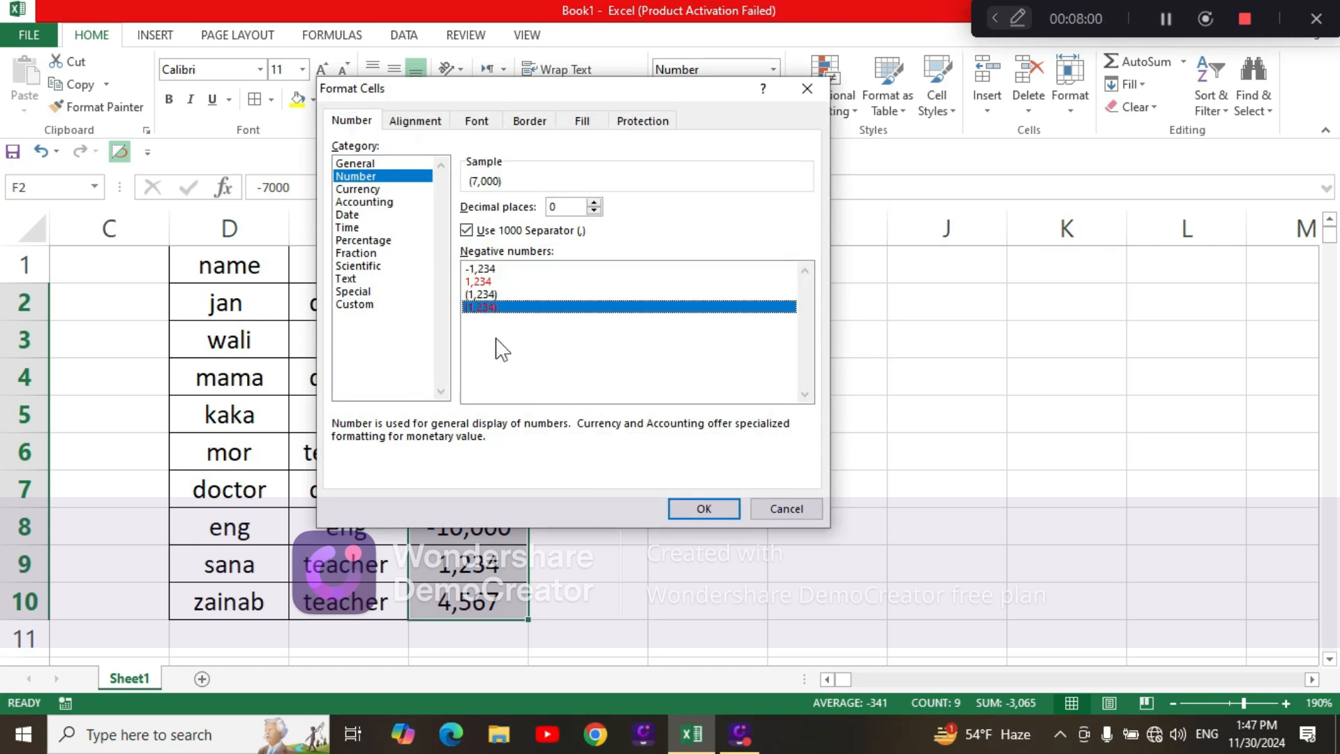
left_click(689, 508)
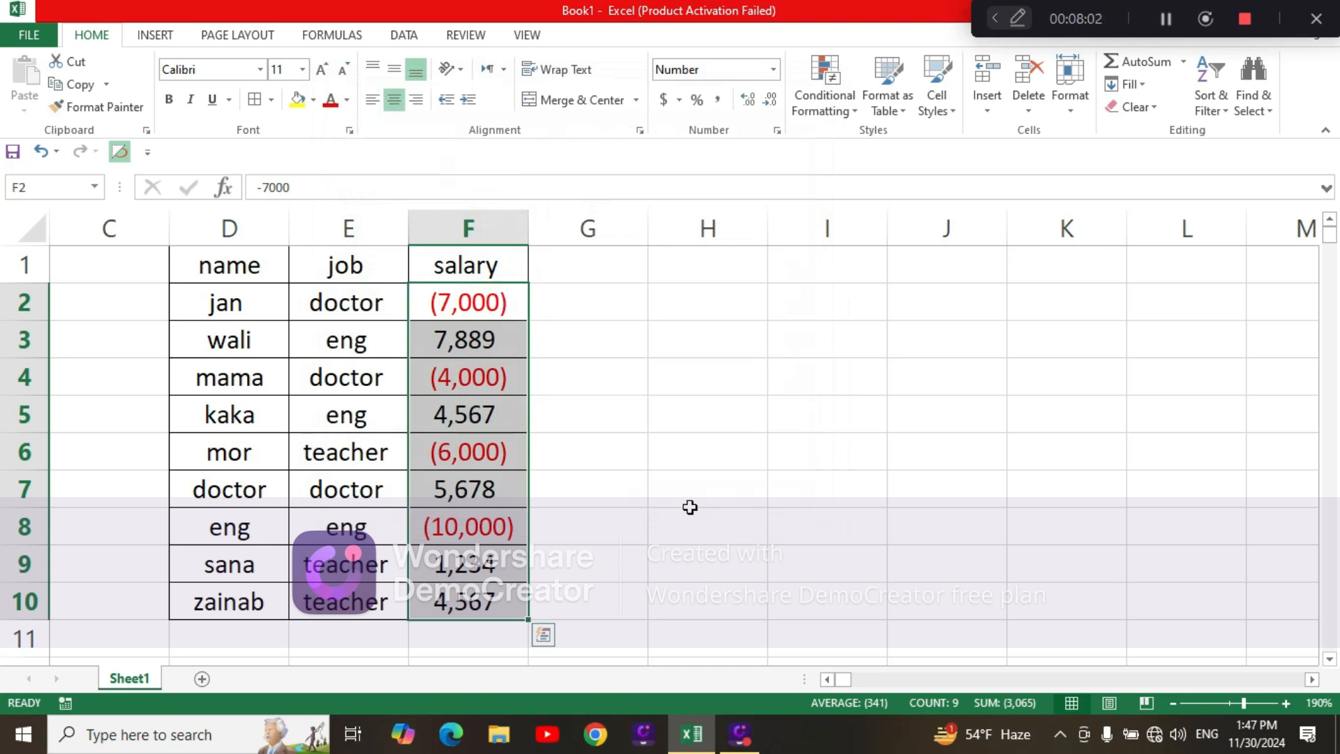
left_click(689, 508)
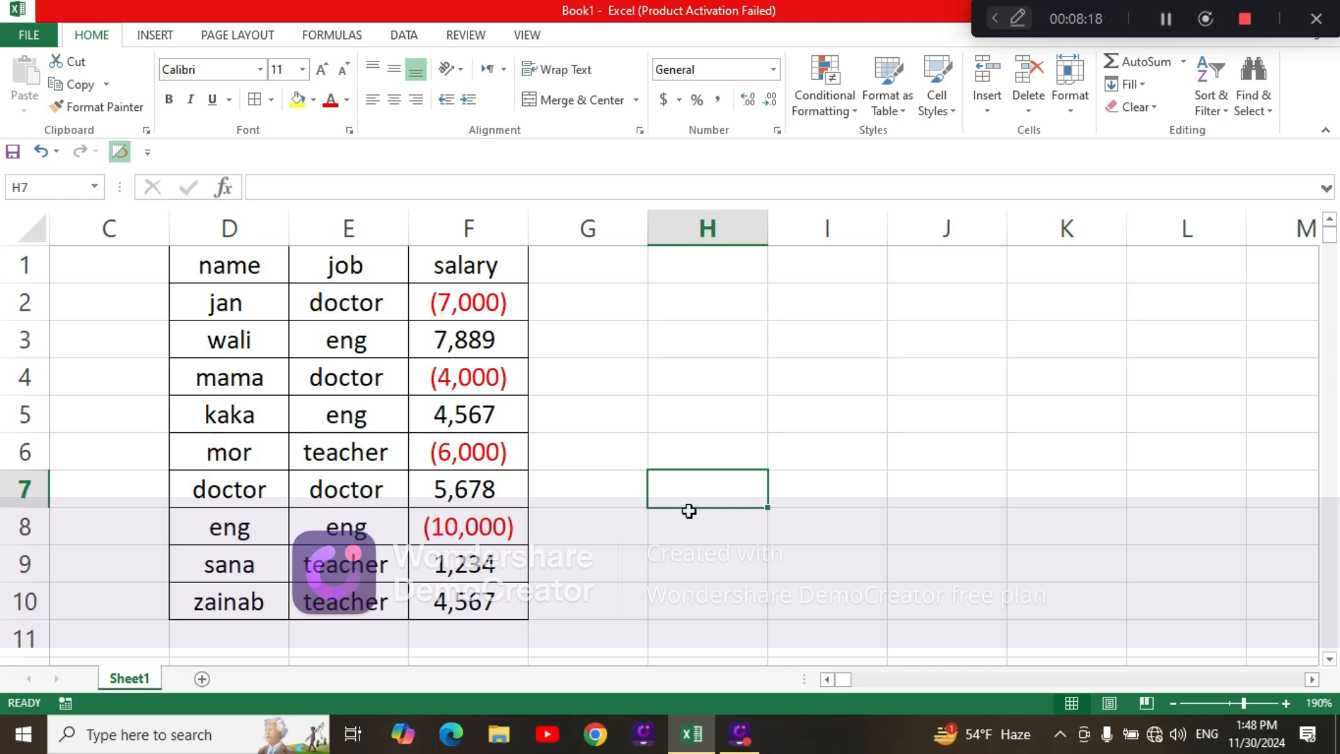
Step: Choose the Currency format with the $ symbol for the cells F2:F11
left_click_drag(492, 307, 520, 636)
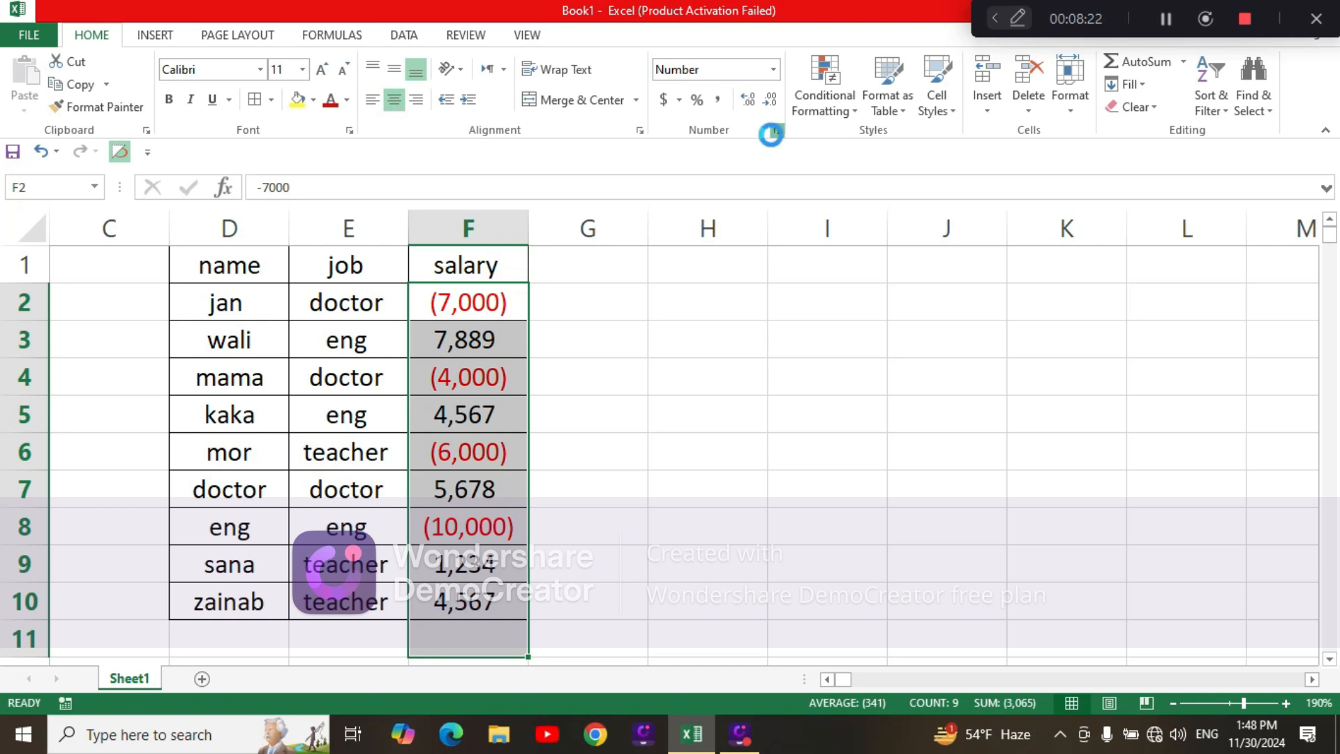
key("ctrl+1")
left_click(388, 190)
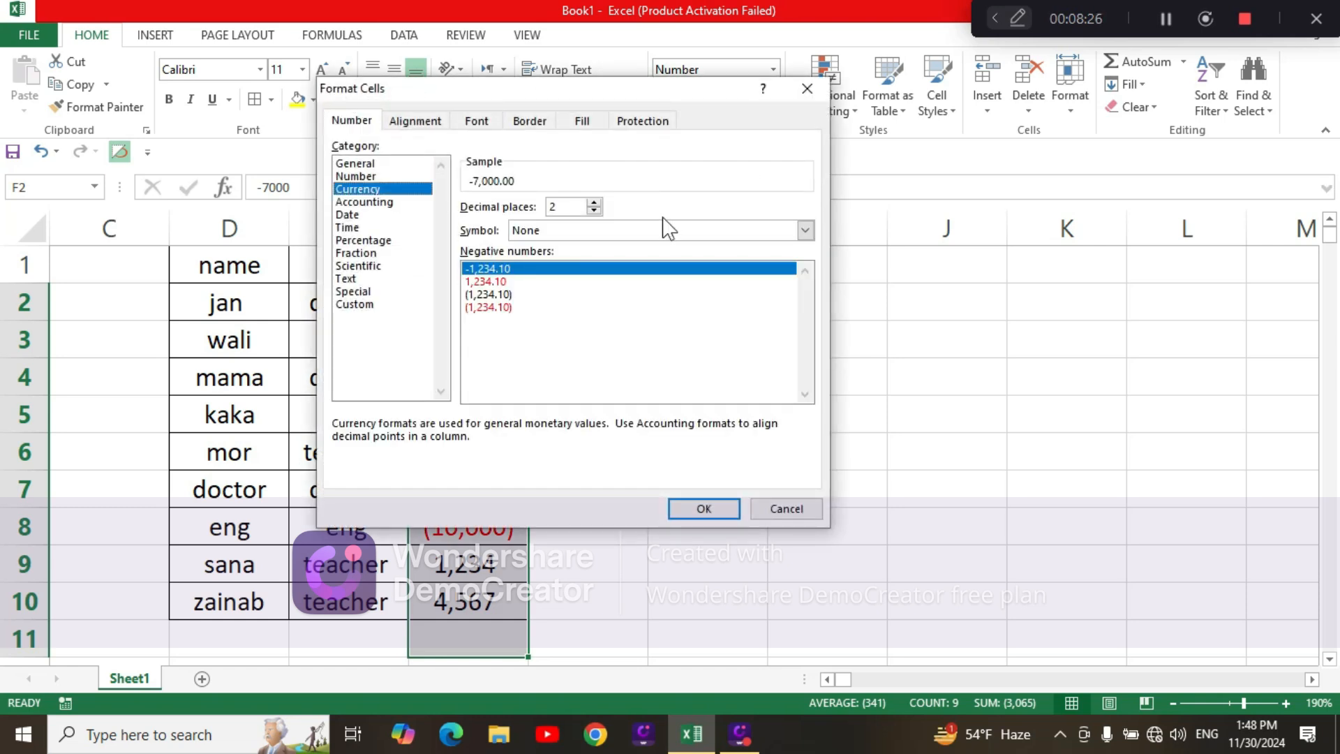
left_click(804, 230)
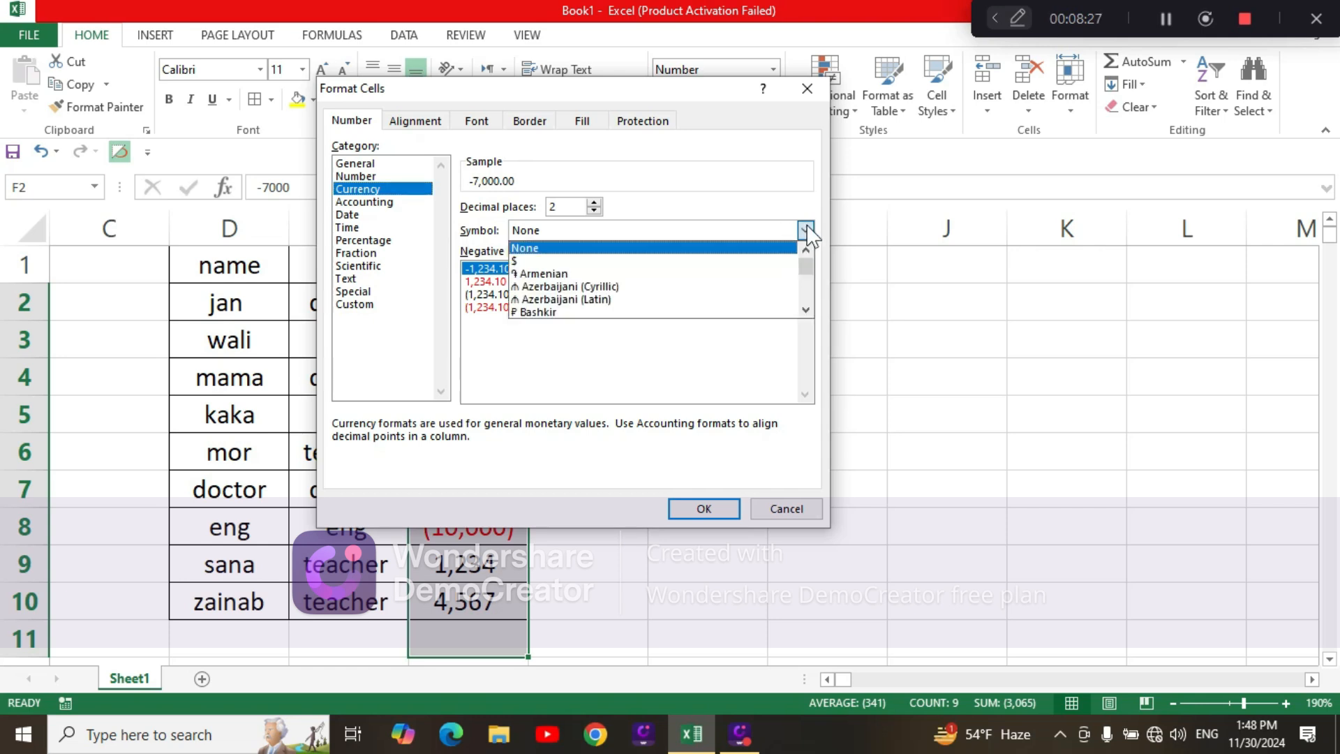
left_click(672, 260)
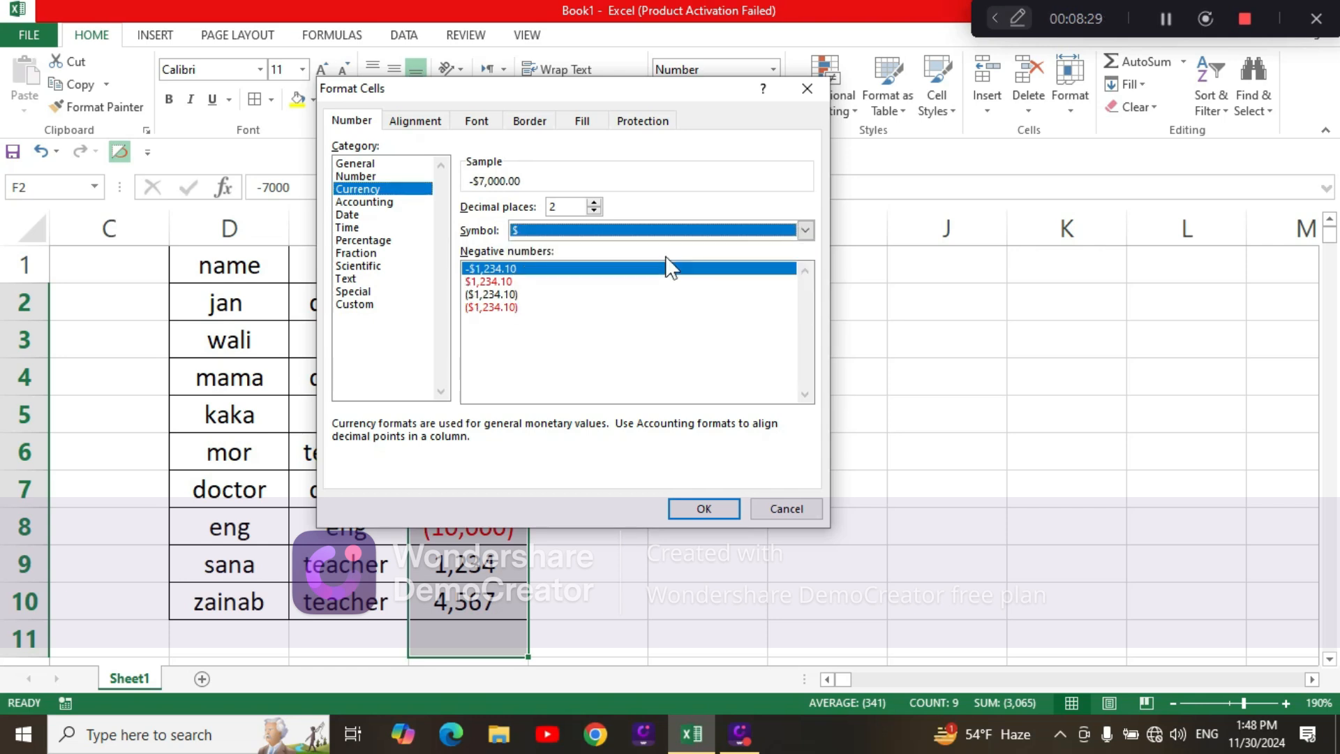
Step: Review the currency symbol choices and switch the symbol to None
left_click(1167, 18)
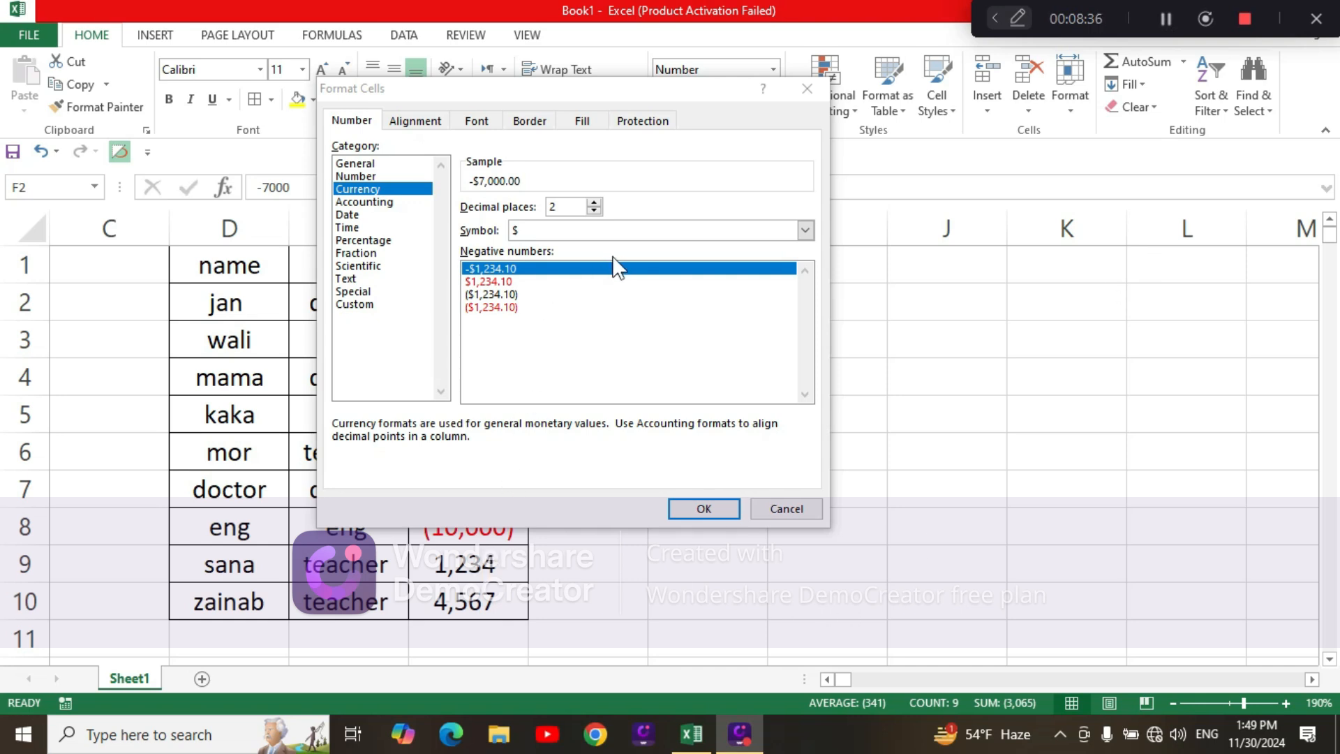
left_click(804, 231)
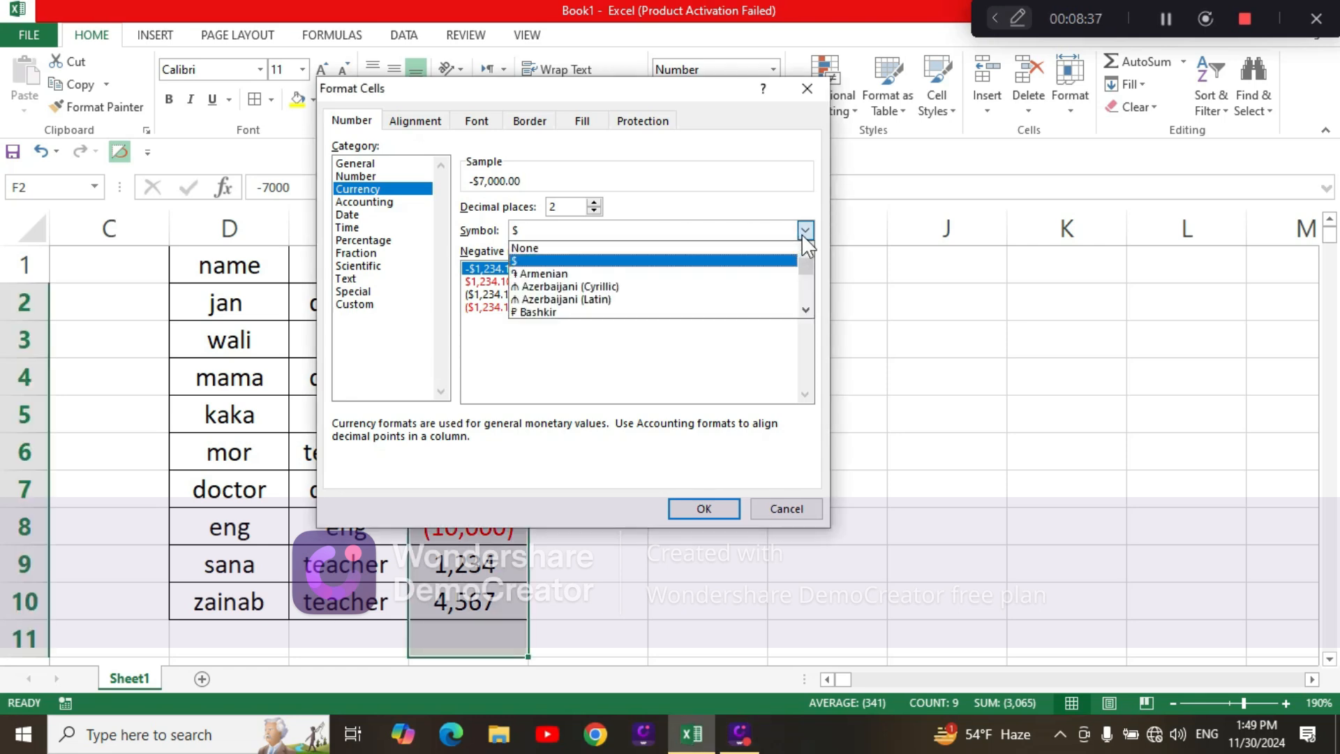
left_click(535, 261)
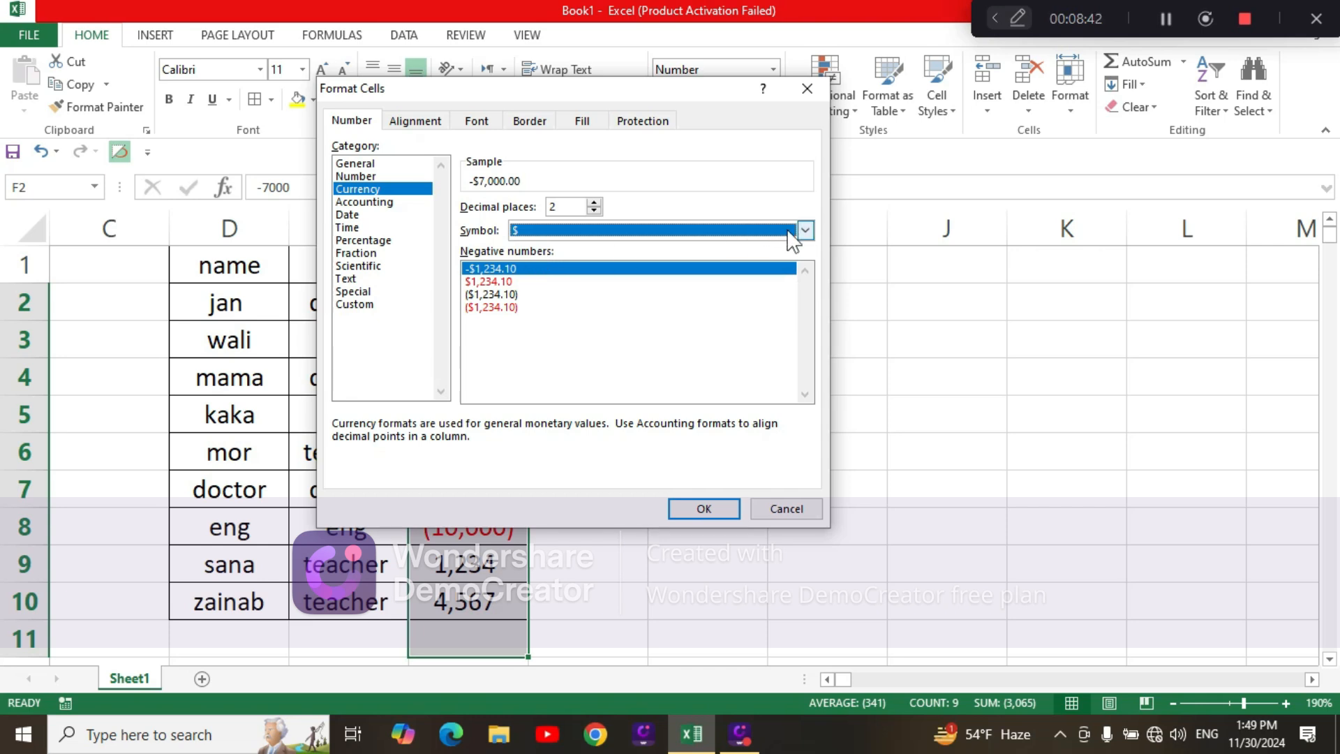
left_click(804, 230)
left_click(607, 249)
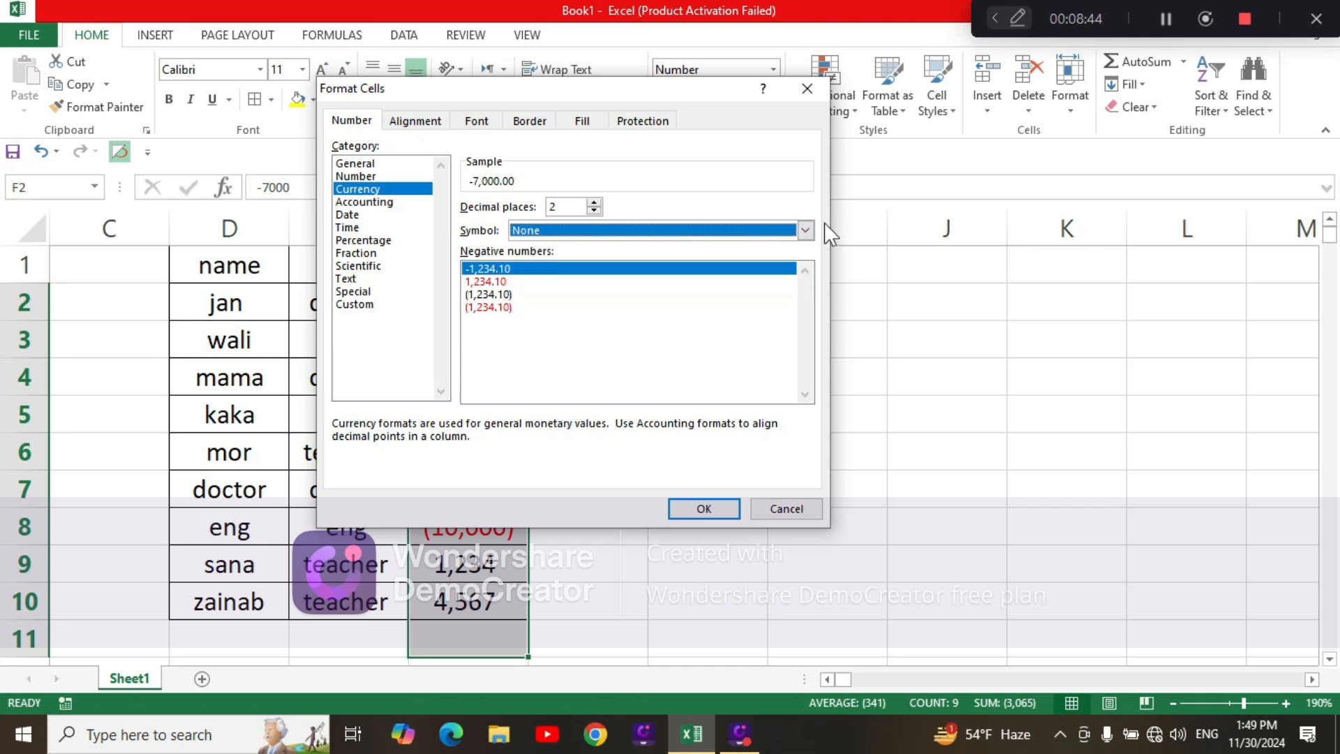
Step: Set the currency symbol to $, apply the format to the salaries and deselect the range
left_click(806, 230)
left_click(583, 261)
left_click(704, 510)
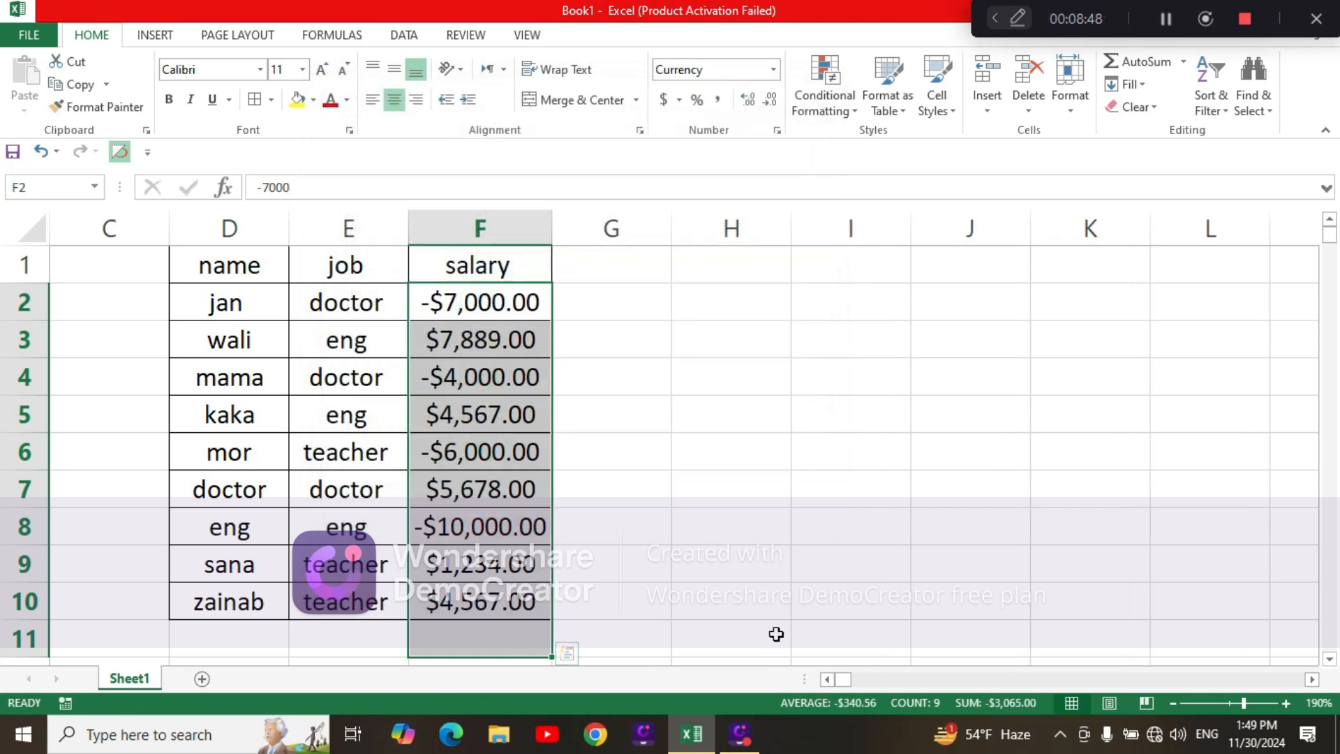
left_click(793, 504)
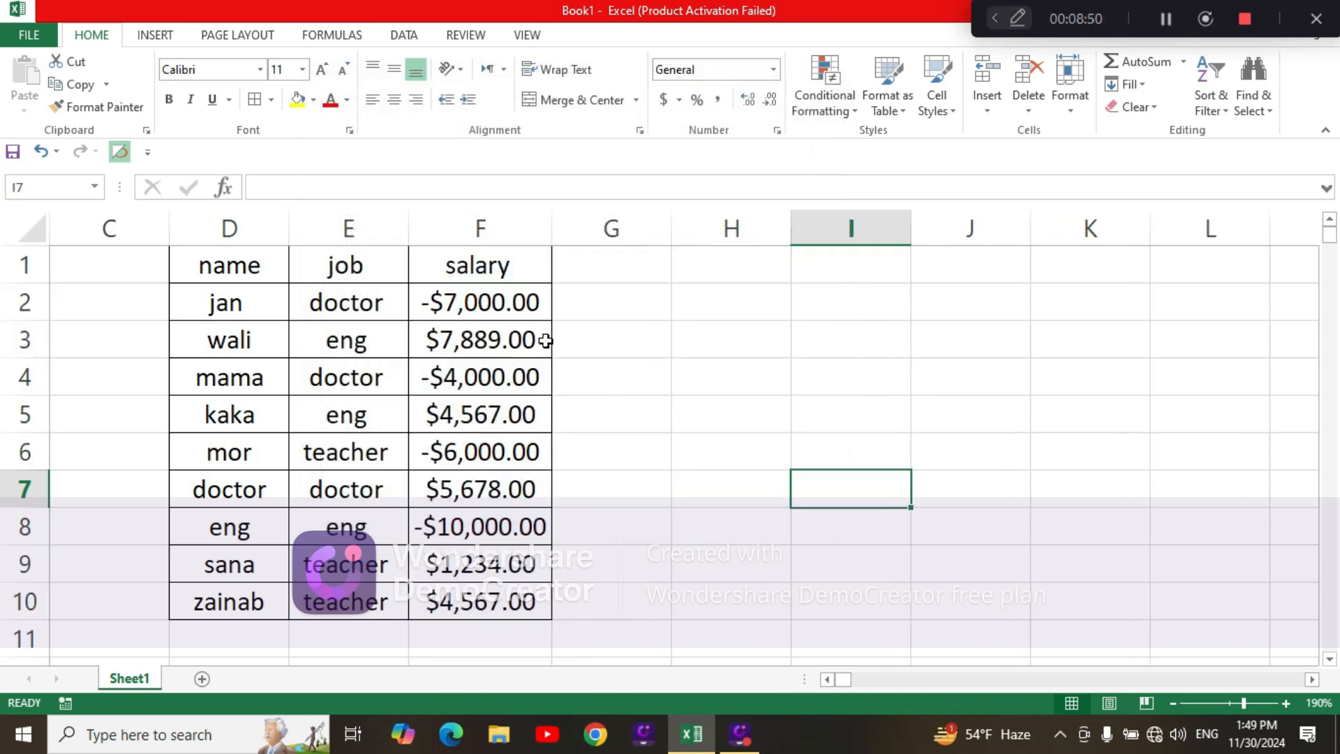
Step: Set the currency format of F2:F10 to show negative amounts in red with parentheses, and deselect the range
left_click_drag(450, 293, 474, 599)
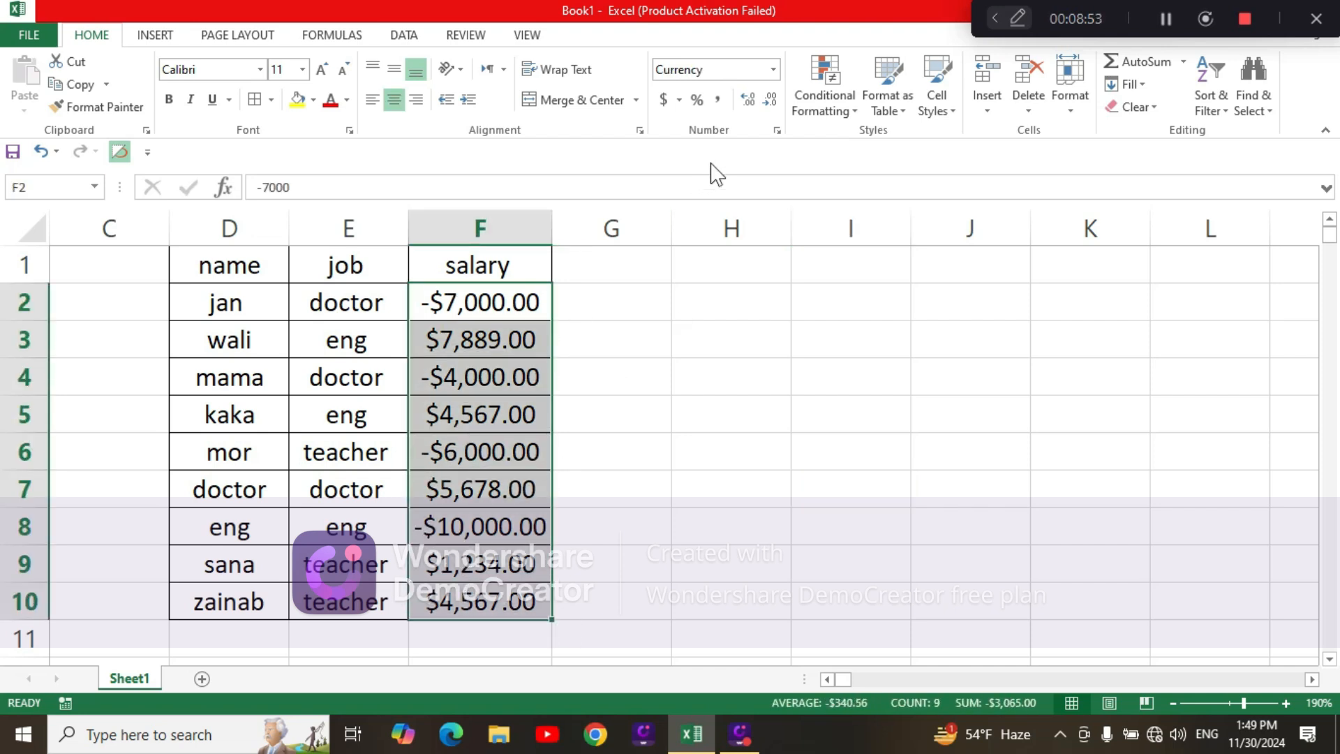
left_click(777, 130)
left_click(524, 281)
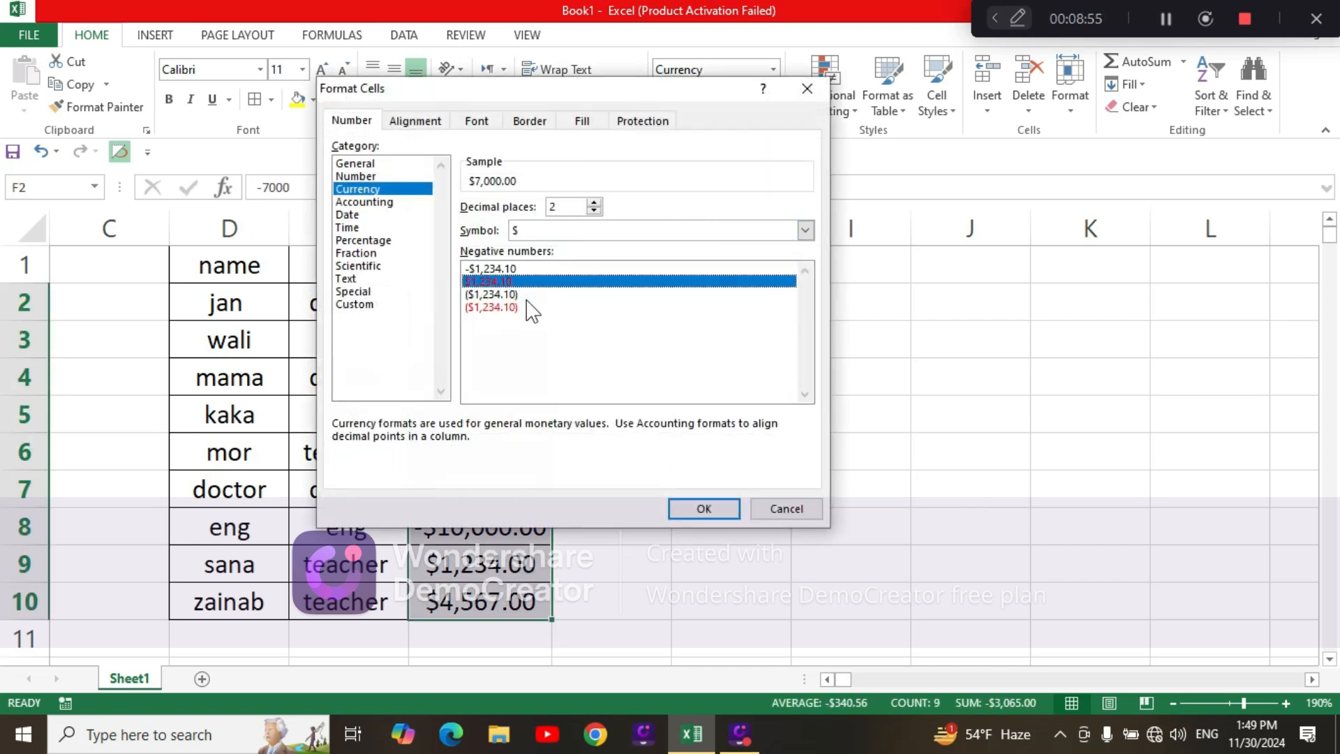
left_click(525, 307)
left_click(704, 509)
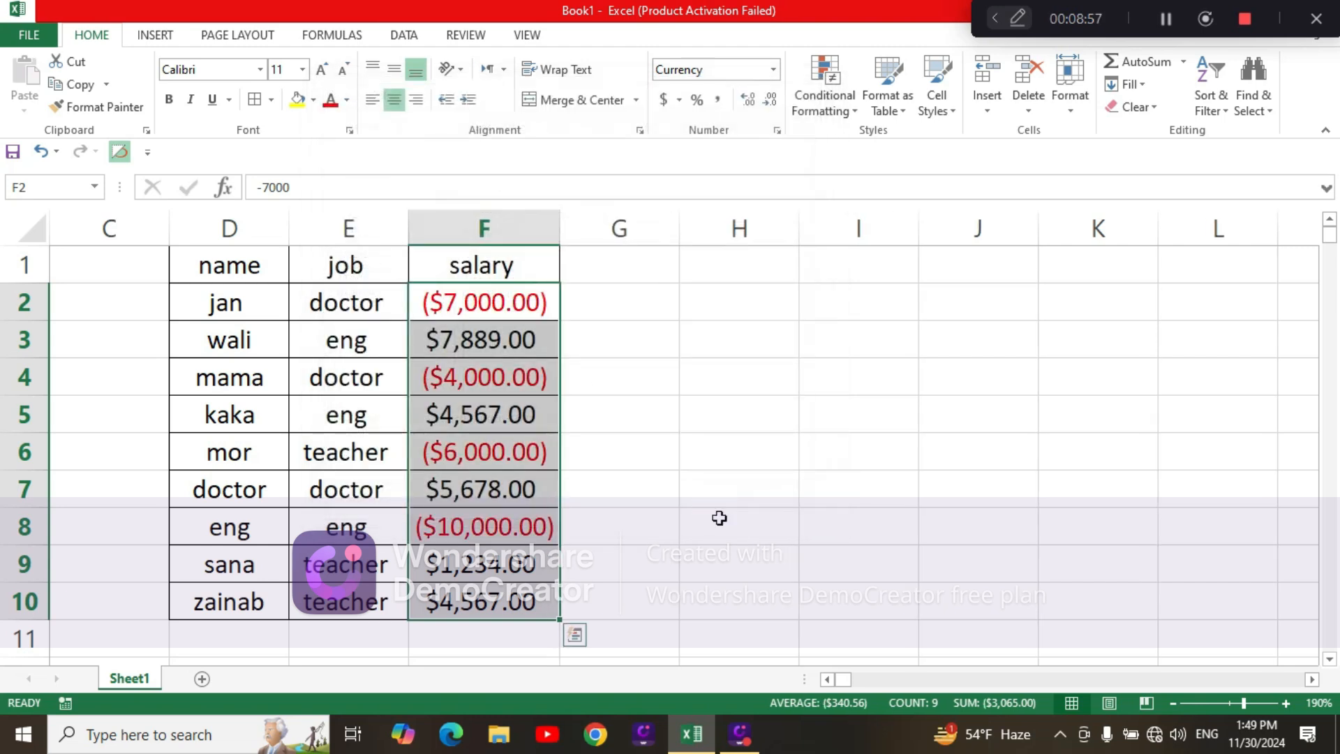
left_click(743, 530)
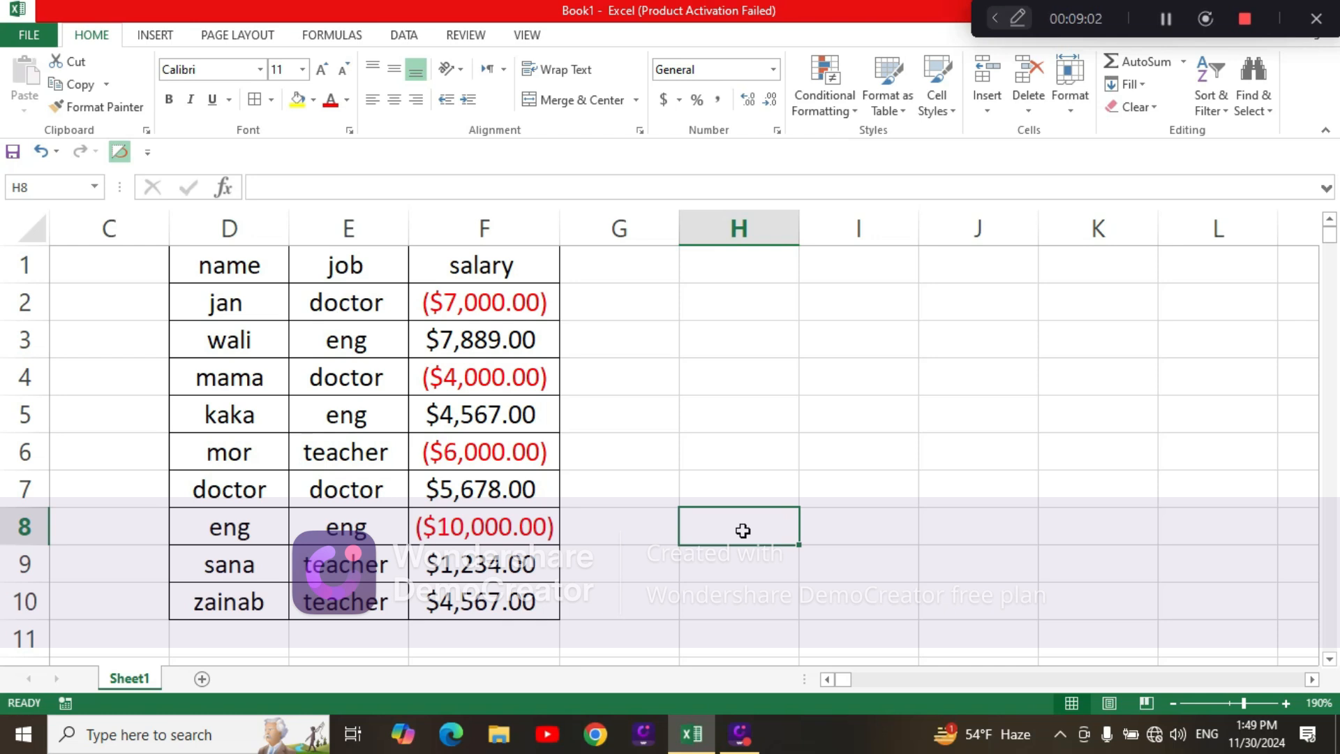
Step: Set the currency format of the salaries in F2:F10 to 0 decimal places
left_click_drag(544, 302, 532, 585)
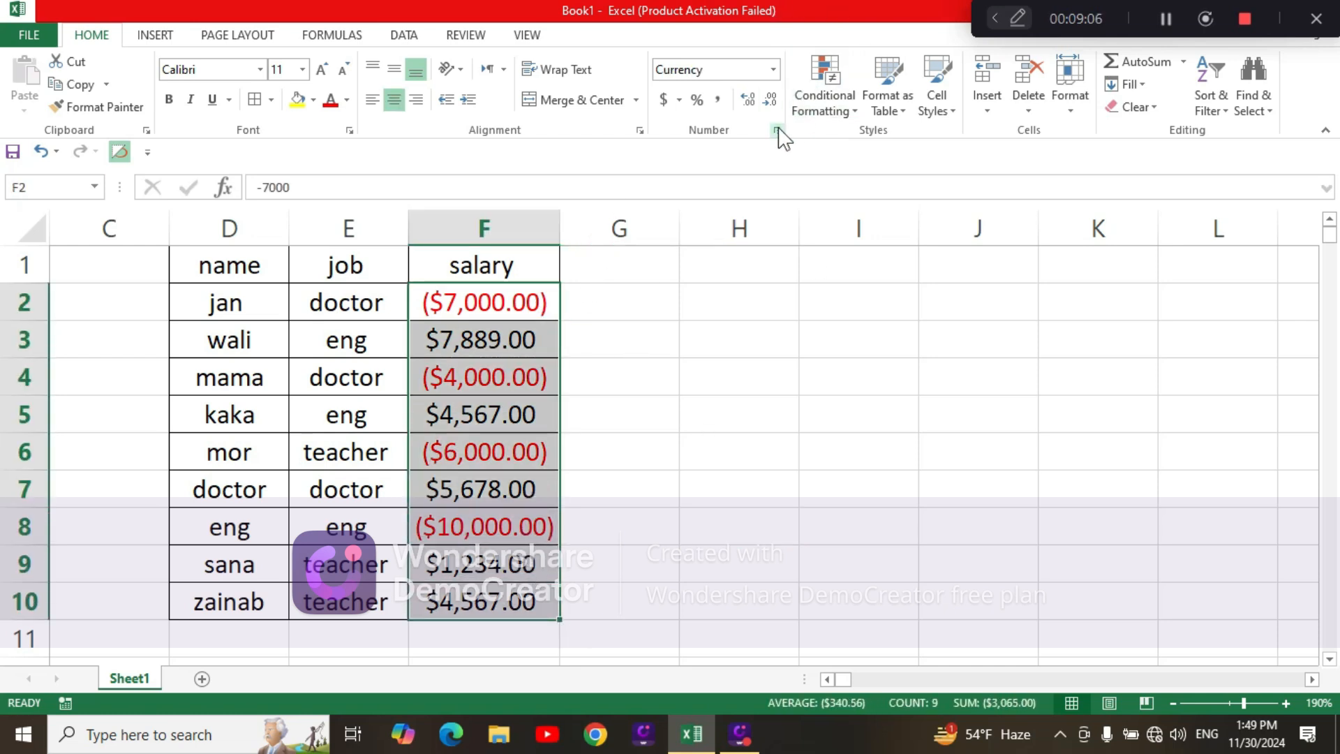
left_click(777, 131)
left_click(594, 210)
left_click(594, 210)
left_click(695, 509)
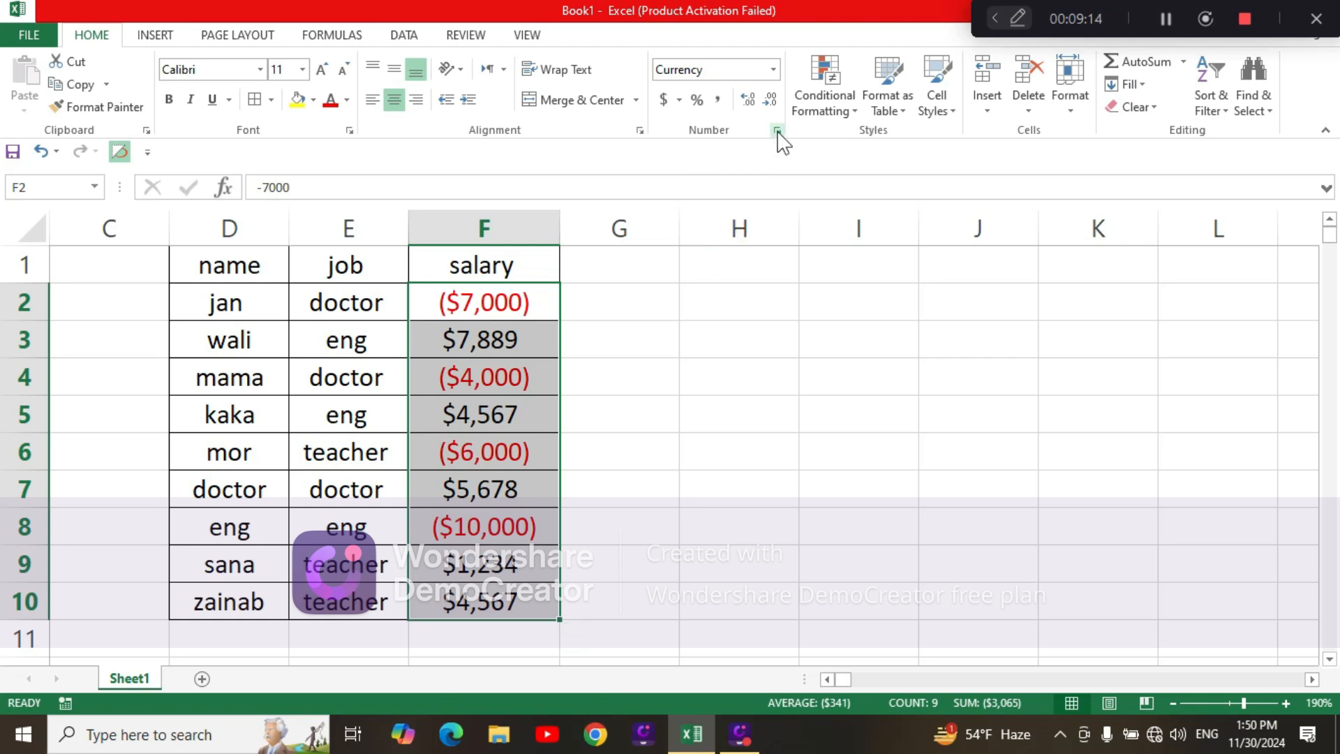
Step: Increase the decimals of the selected salaries to six places
left_click(749, 99)
left_click(749, 99)
left_click(749, 99)
left_click(749, 99)
left_click(749, 99)
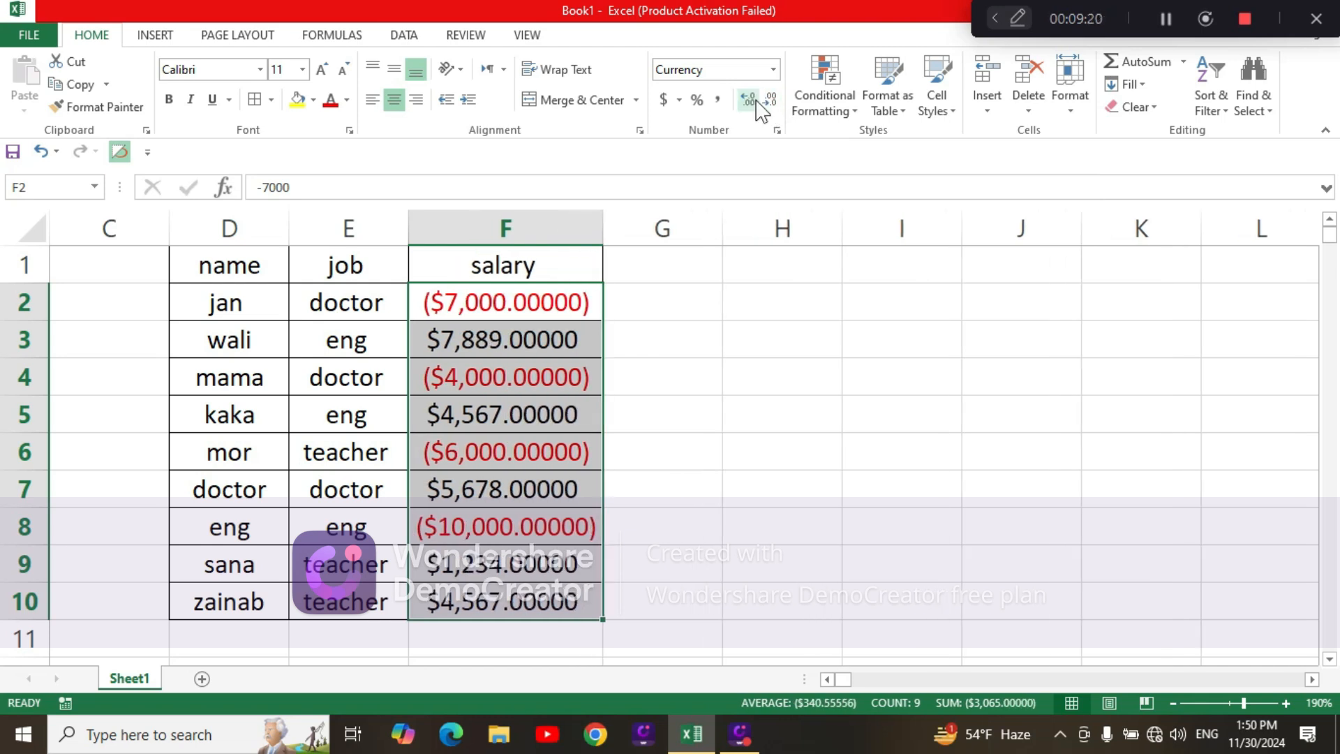
left_click(749, 100)
Step: Decrease the decimals of the selected salaries to 0 places
left_click(770, 100)
left_click(770, 100)
left_click(770, 99)
left_click(770, 100)
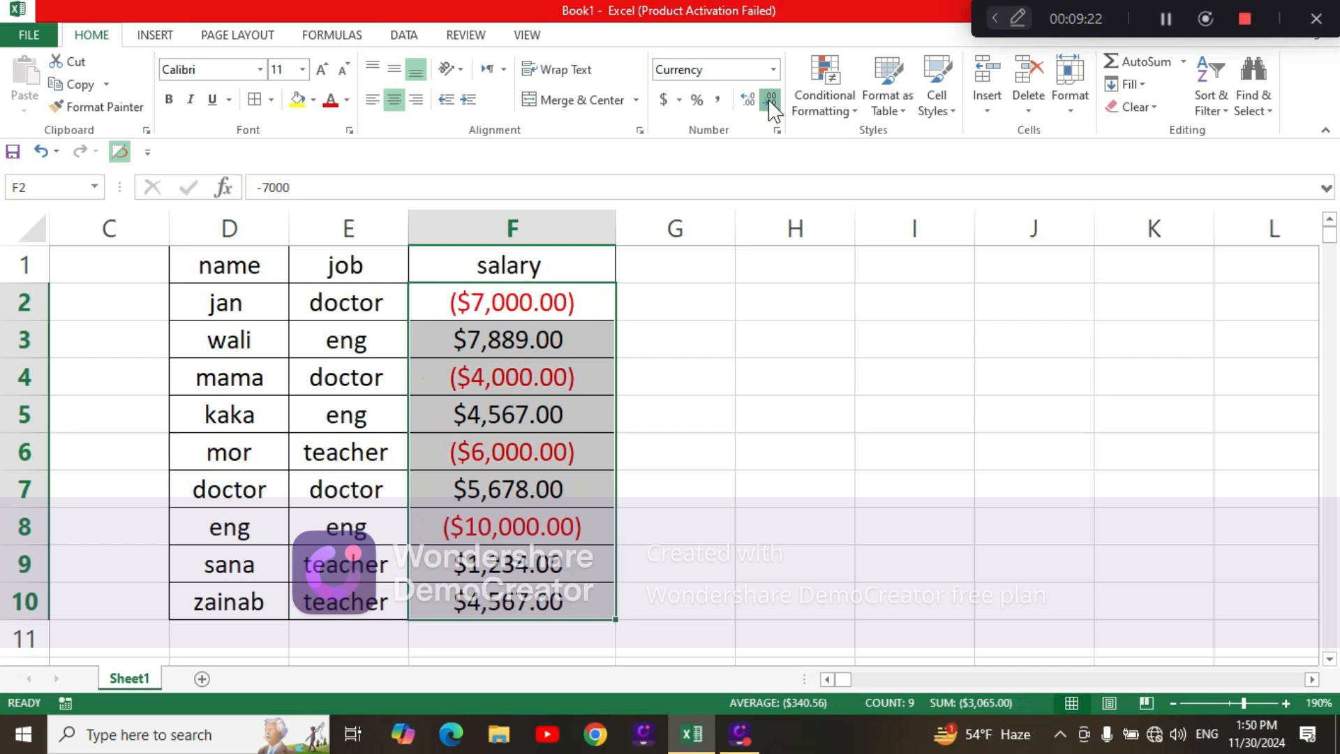
left_click(770, 100)
left_click(771, 100)
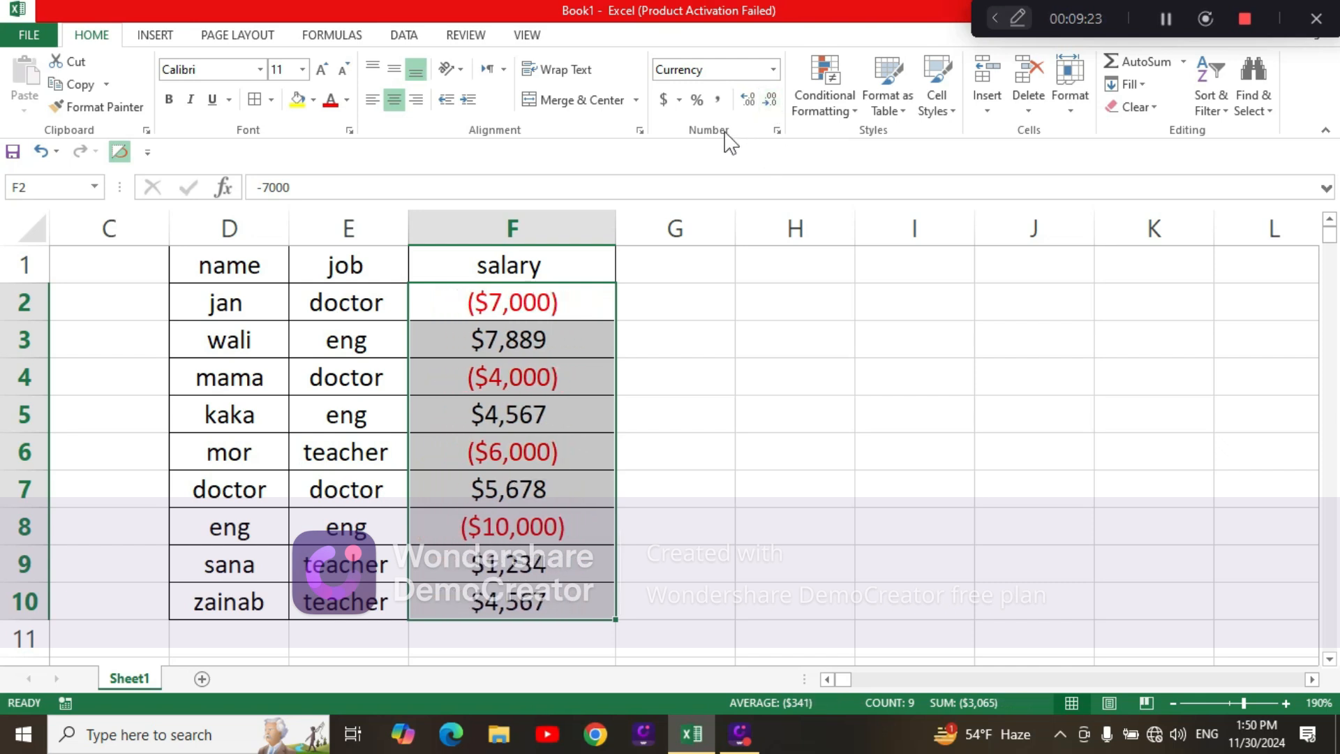
Step: Apply the Euro (€ 123) accounting format to the selected salaries
left_click(678, 99)
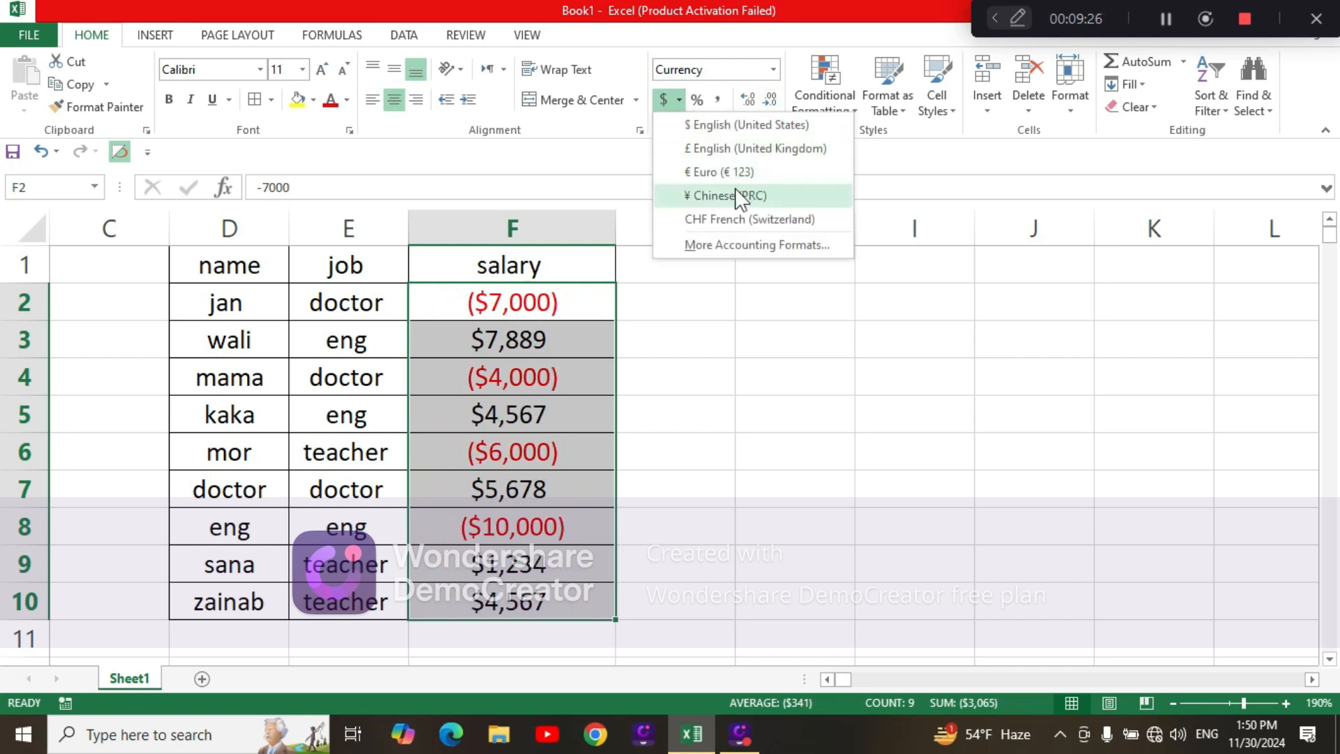
left_click(719, 172)
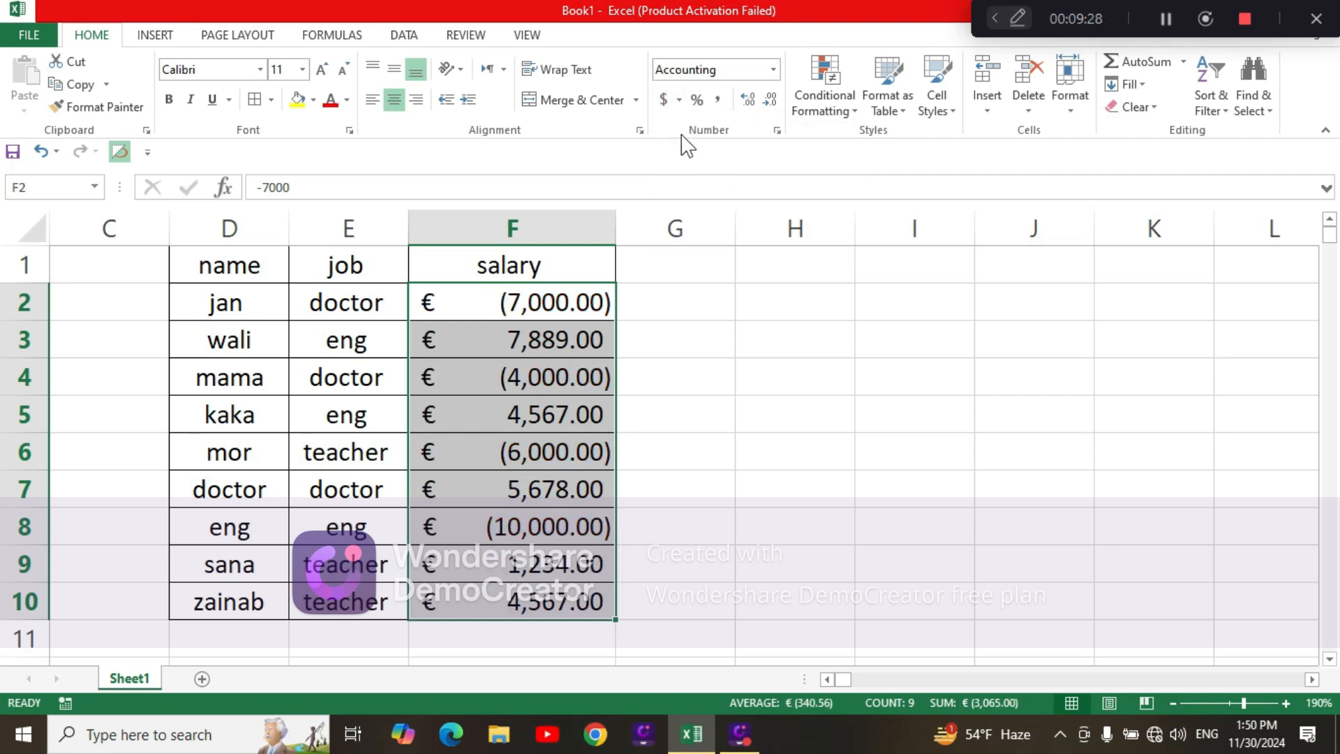
left_click(678, 99)
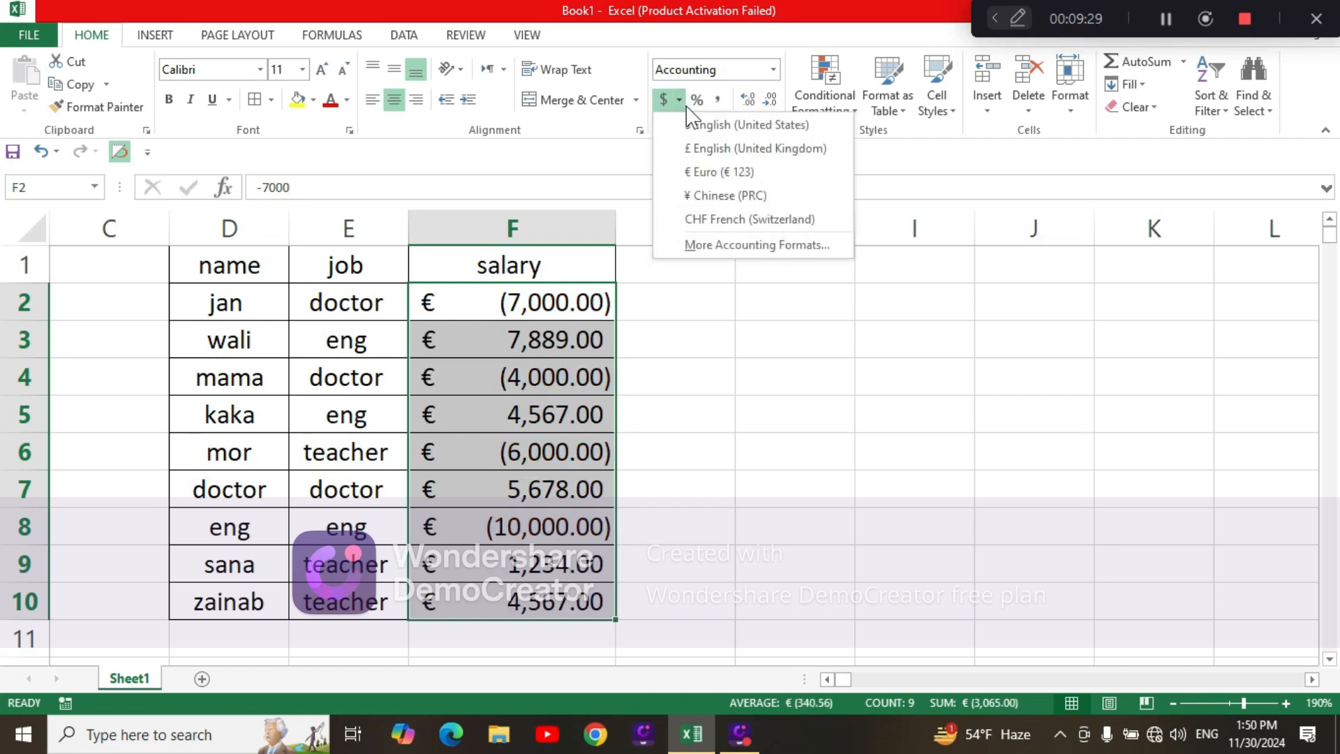
left_click(780, 174)
Step: Open the custom number format code of the selected salaries and replace the € symbol in its first section with af
left_click(778, 131)
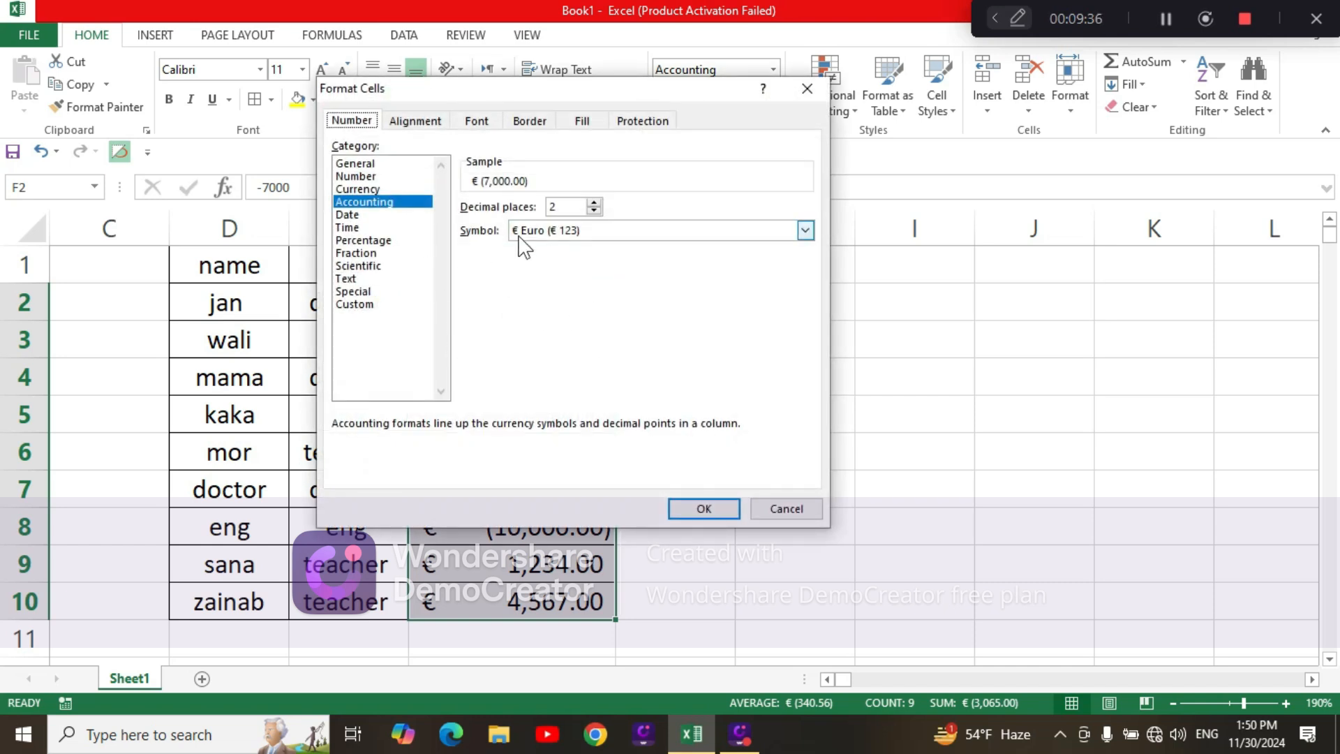
left_click(391, 305)
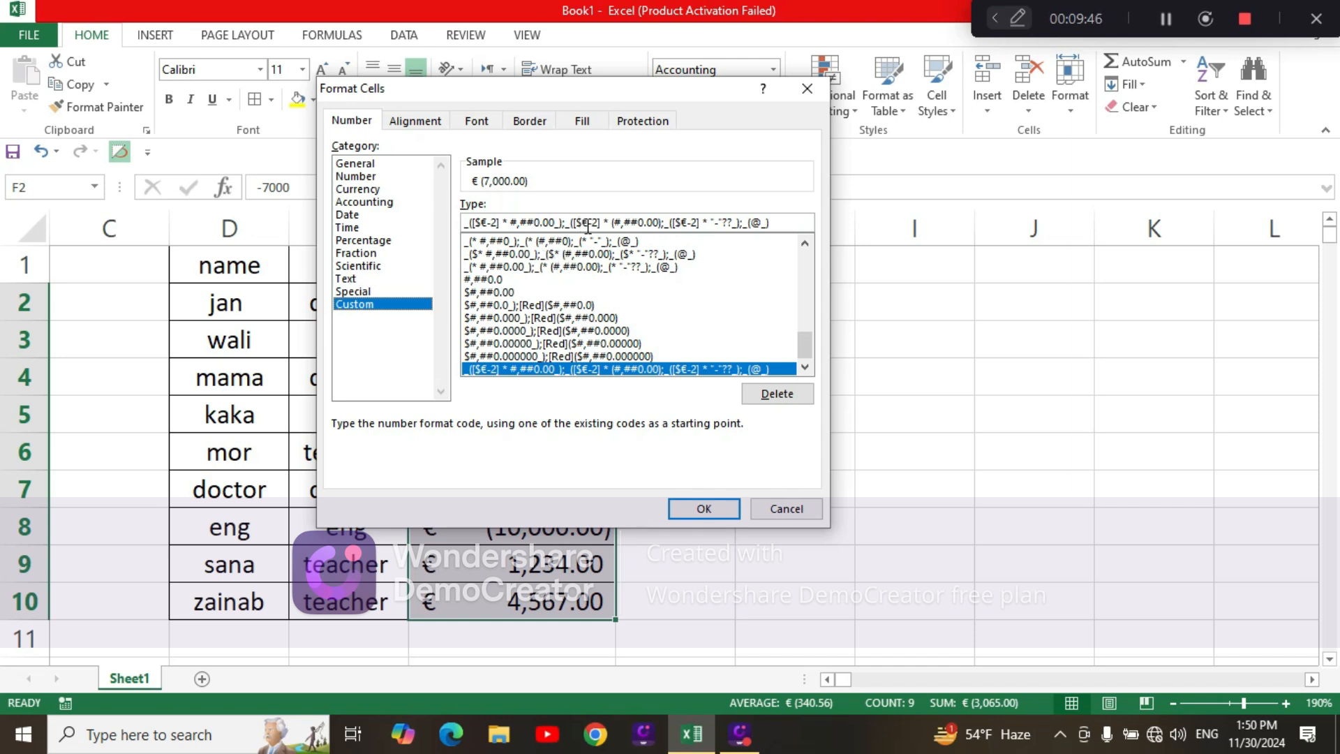
left_click(788, 223)
left_click(491, 222)
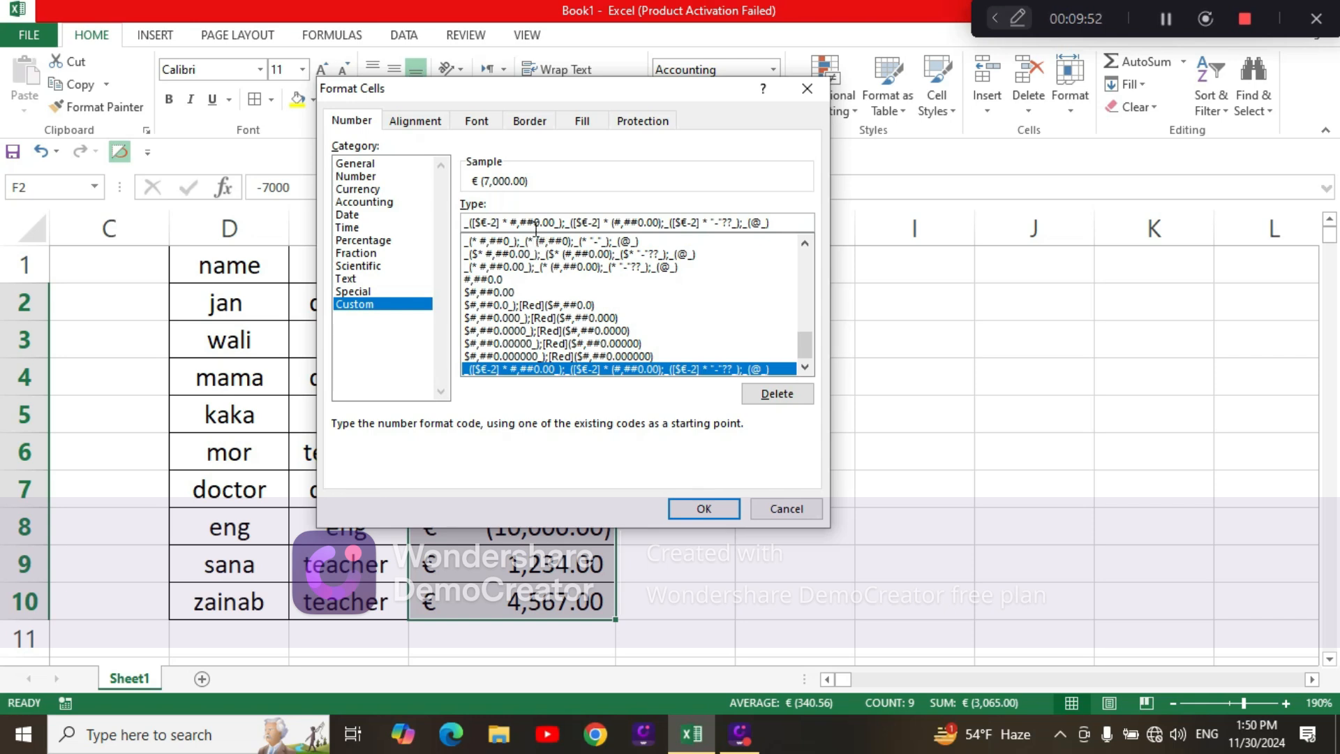
key("BackSpace")
type("afgh")
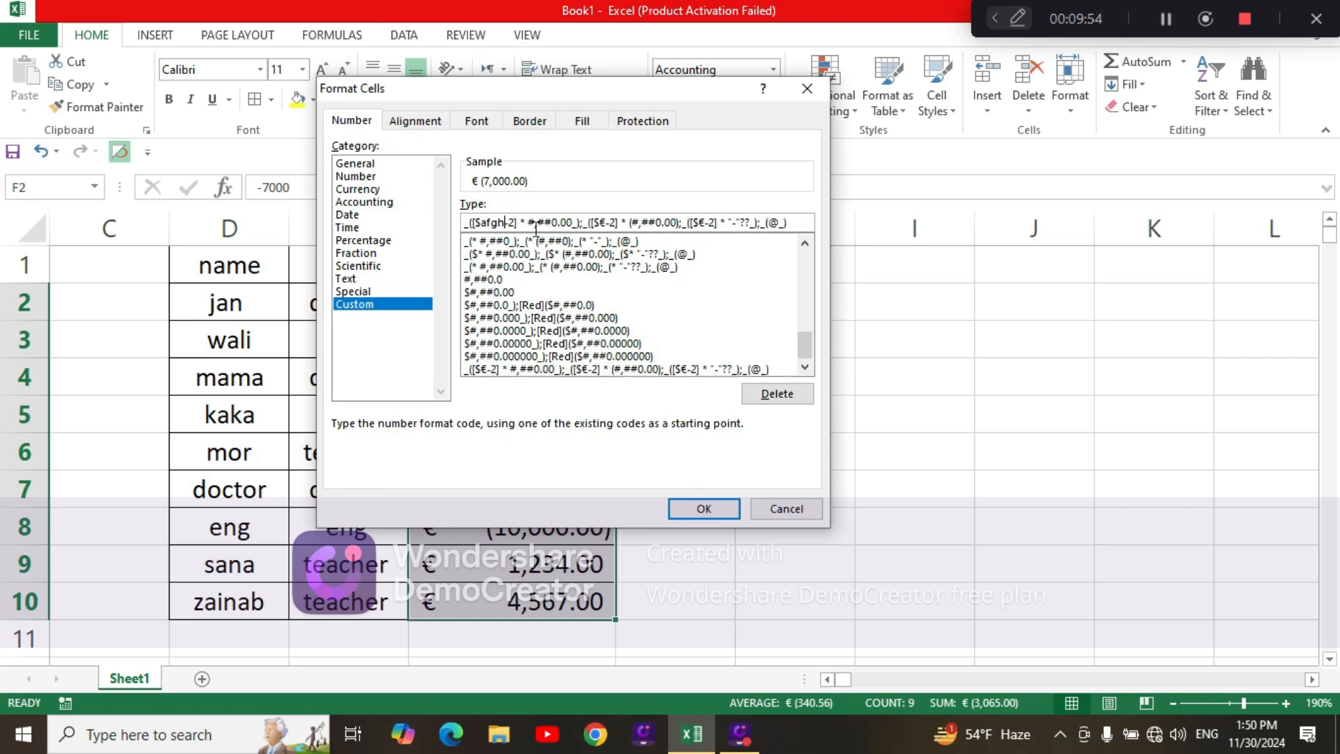
key("BackSpace")
key("BackSpace")
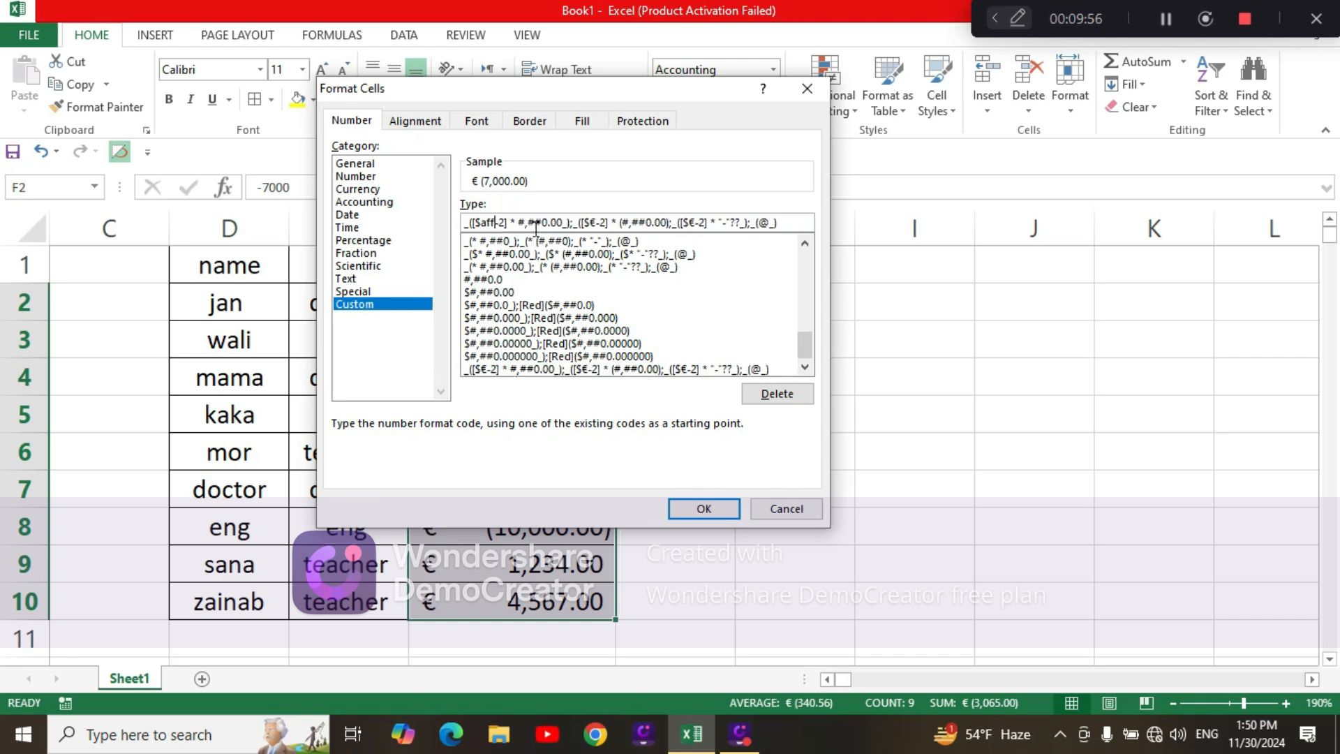
Step: Replace the € symbol with af in the negative and zero sections of the custom format and apply it to the salaries
left_click(593, 218)
key("BackSpace")
type("af")
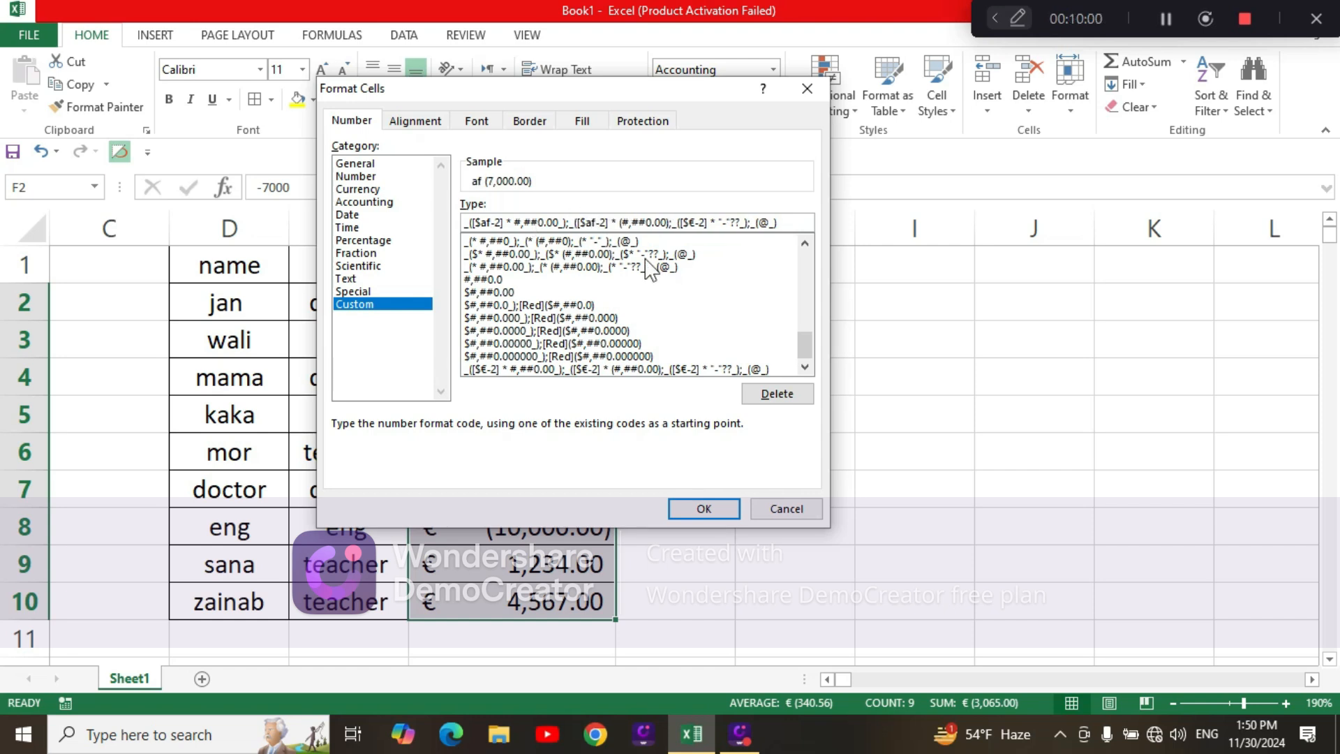
left_click(695, 222)
key("BackSpace")
type("af")
left_click(715, 504)
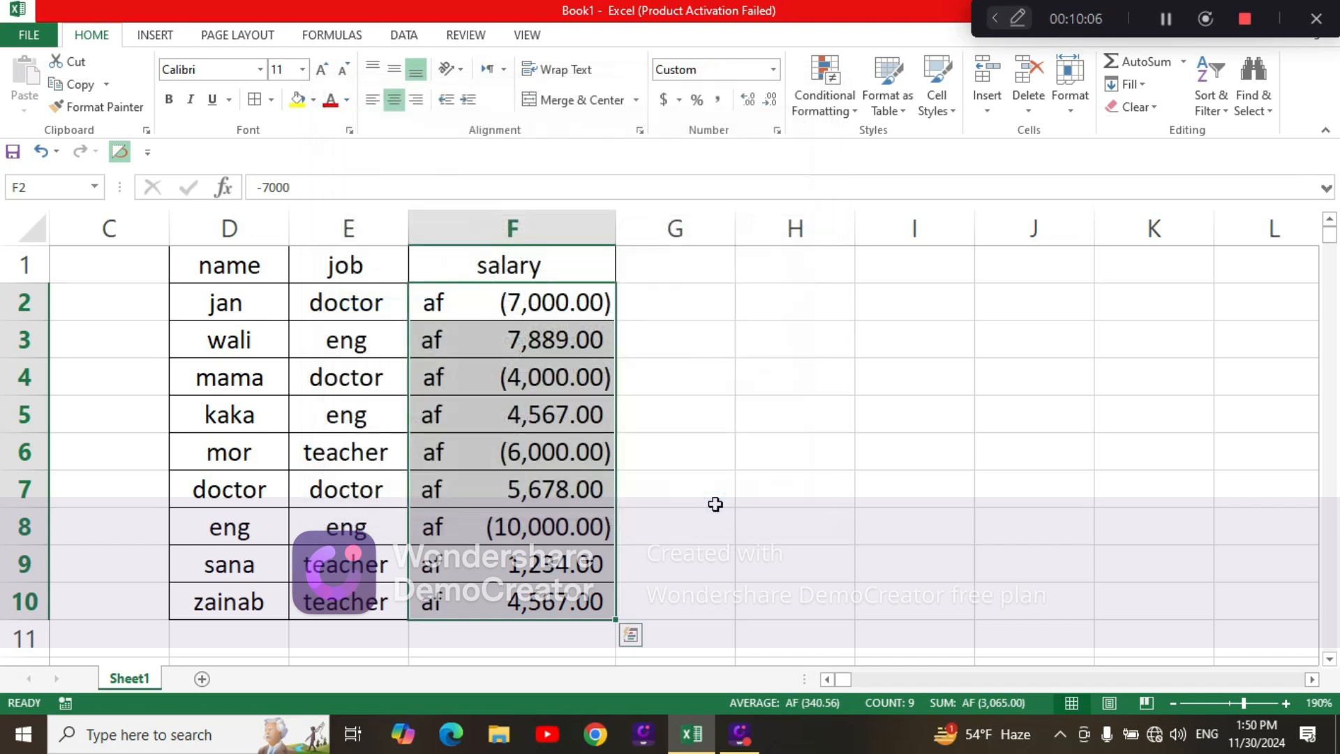
left_click(715, 503)
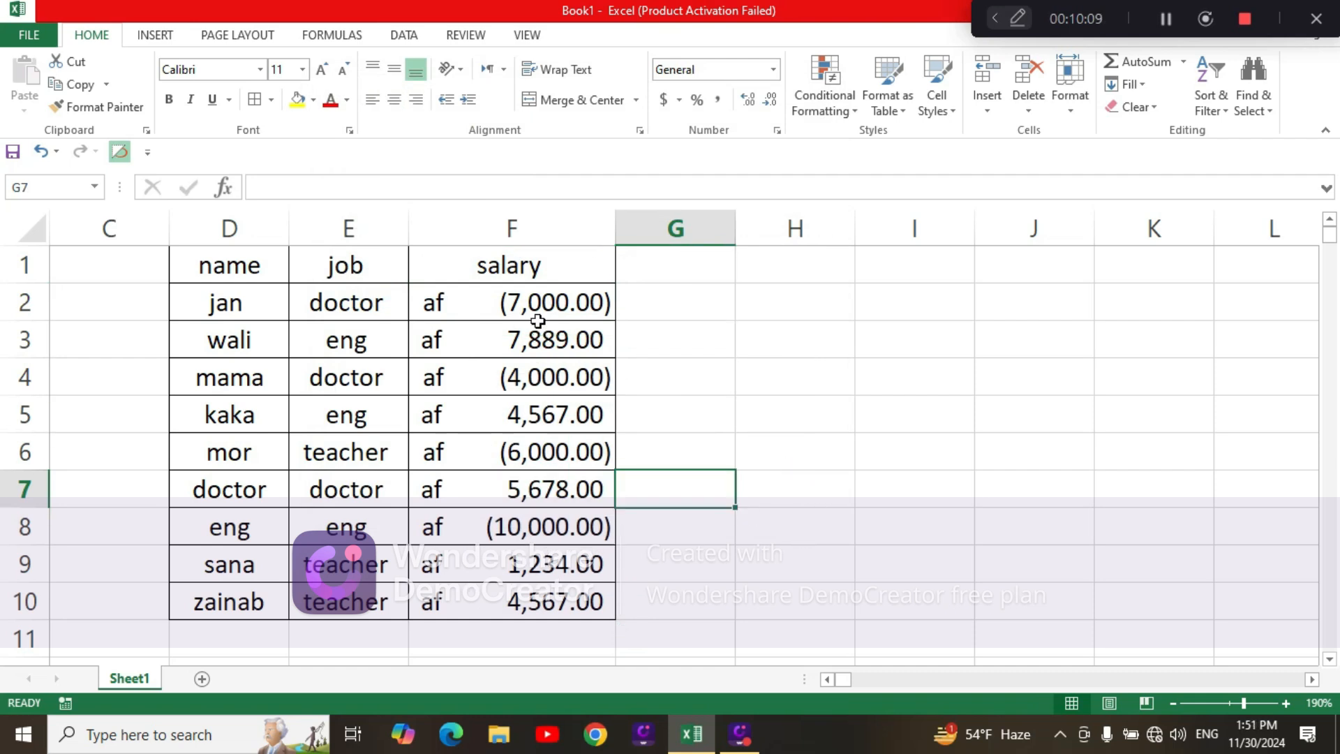
Step: Format the salaries in F2:F10 as $ currency with 2 decimal places and negative numbers in red parentheses
left_click_drag(500, 302, 528, 584)
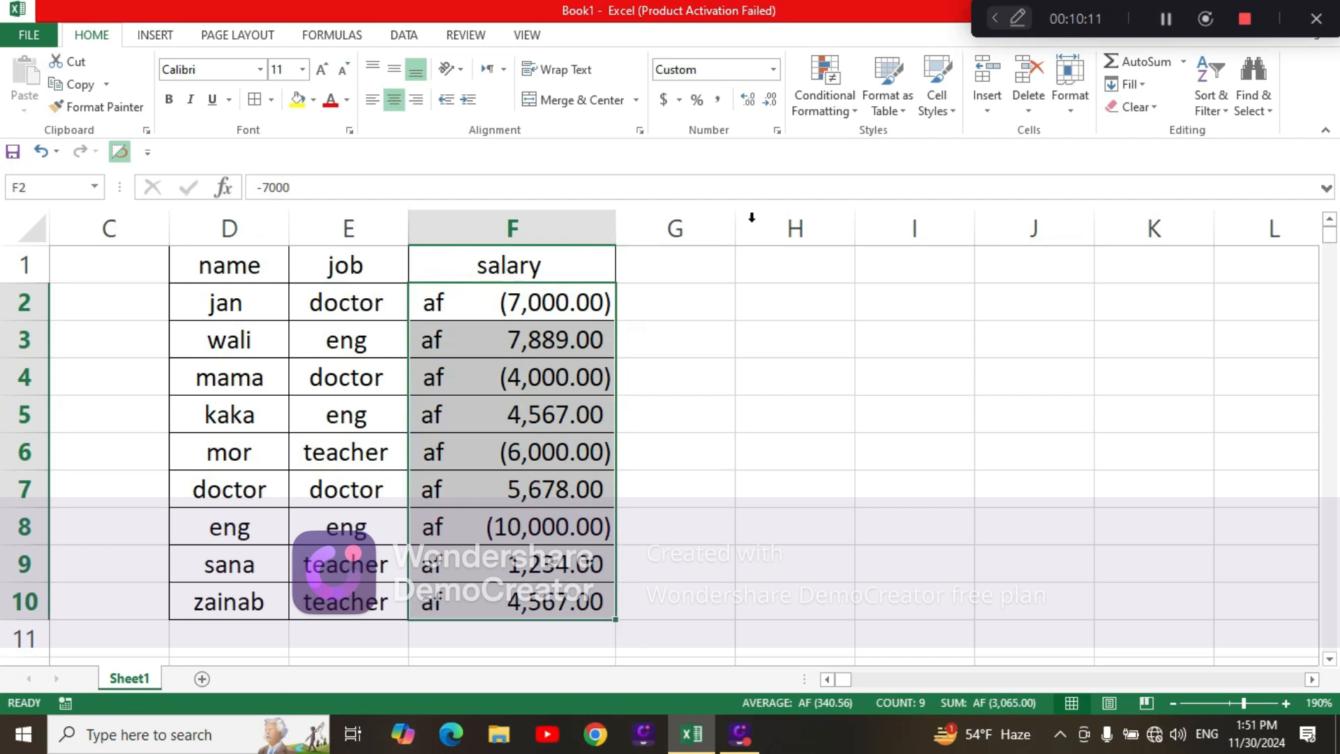
left_click(777, 130)
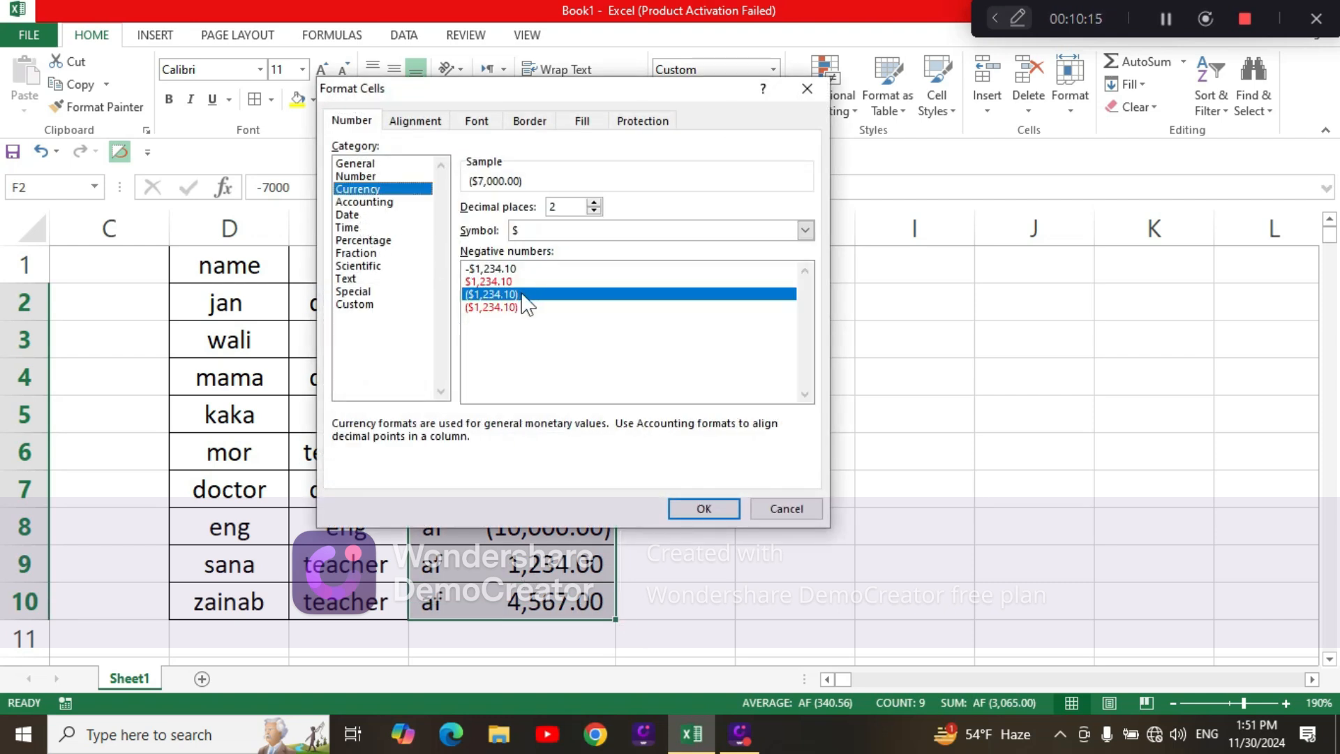
left_click(504, 308)
left_click(704, 510)
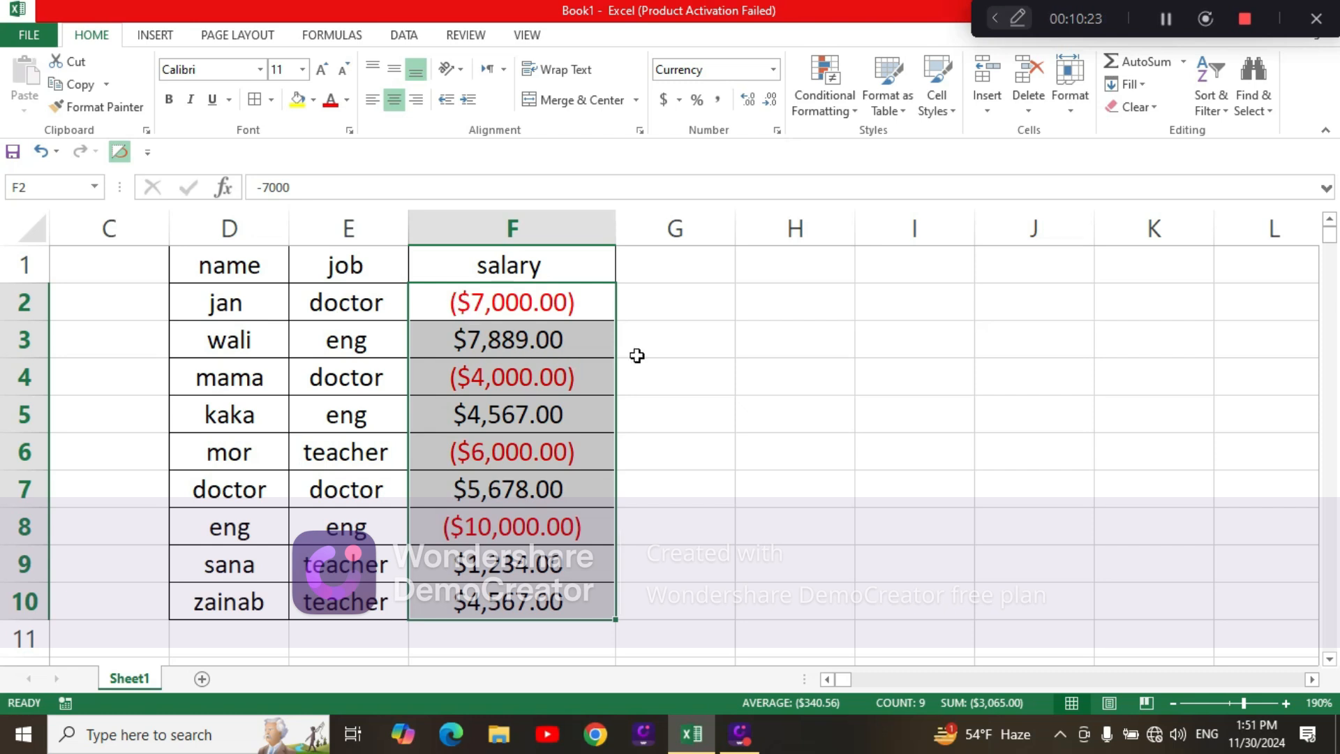
Step: Try the percentage format on the selected salaries and undo it
left_click(696, 101)
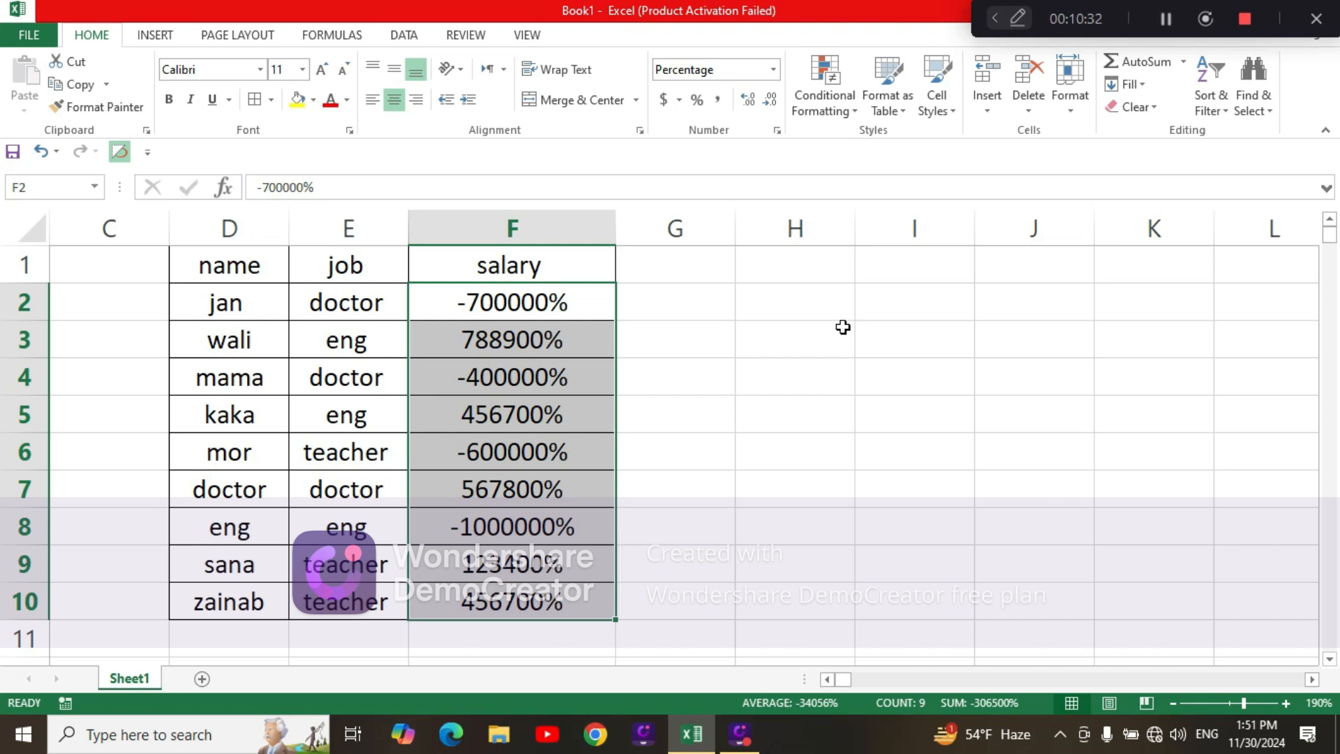
key("ctrl+z")
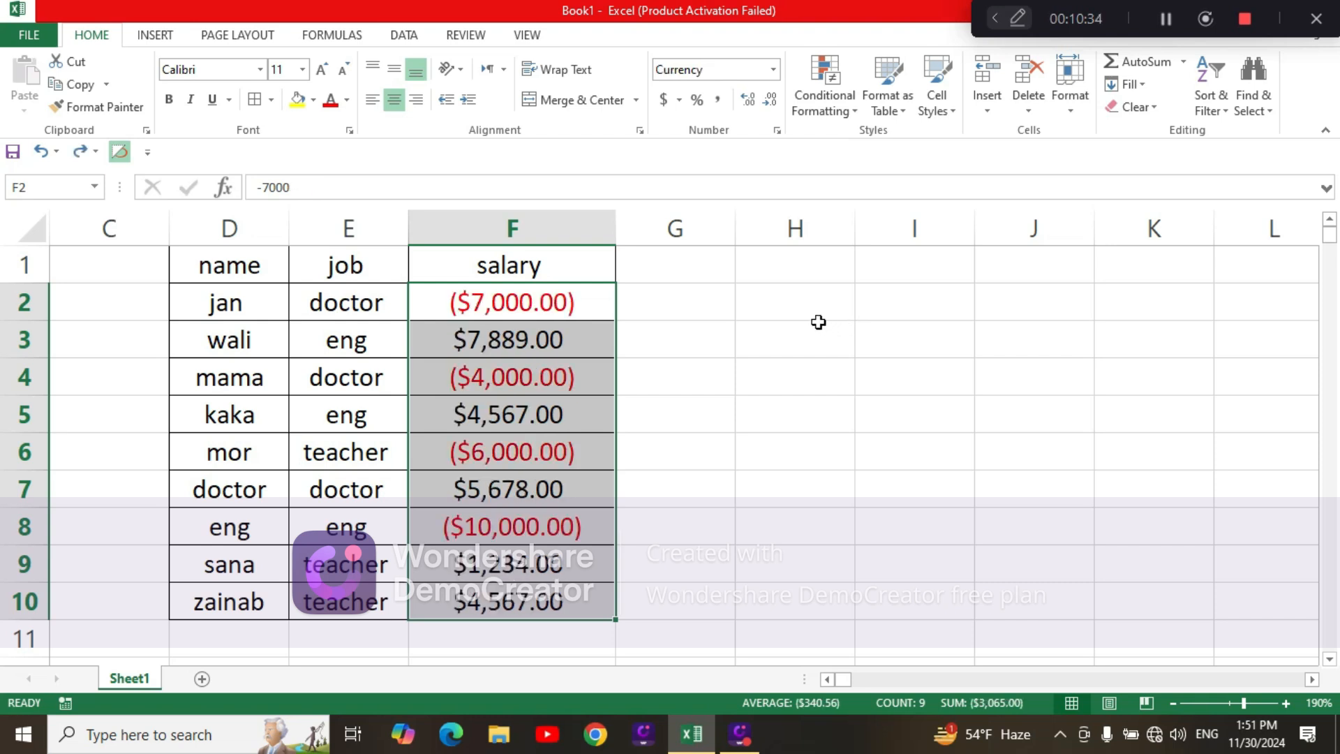
Step: Enter 1000, 3000, 2000, 6000 and 6000 down column H in H2:H6
left_click(821, 291)
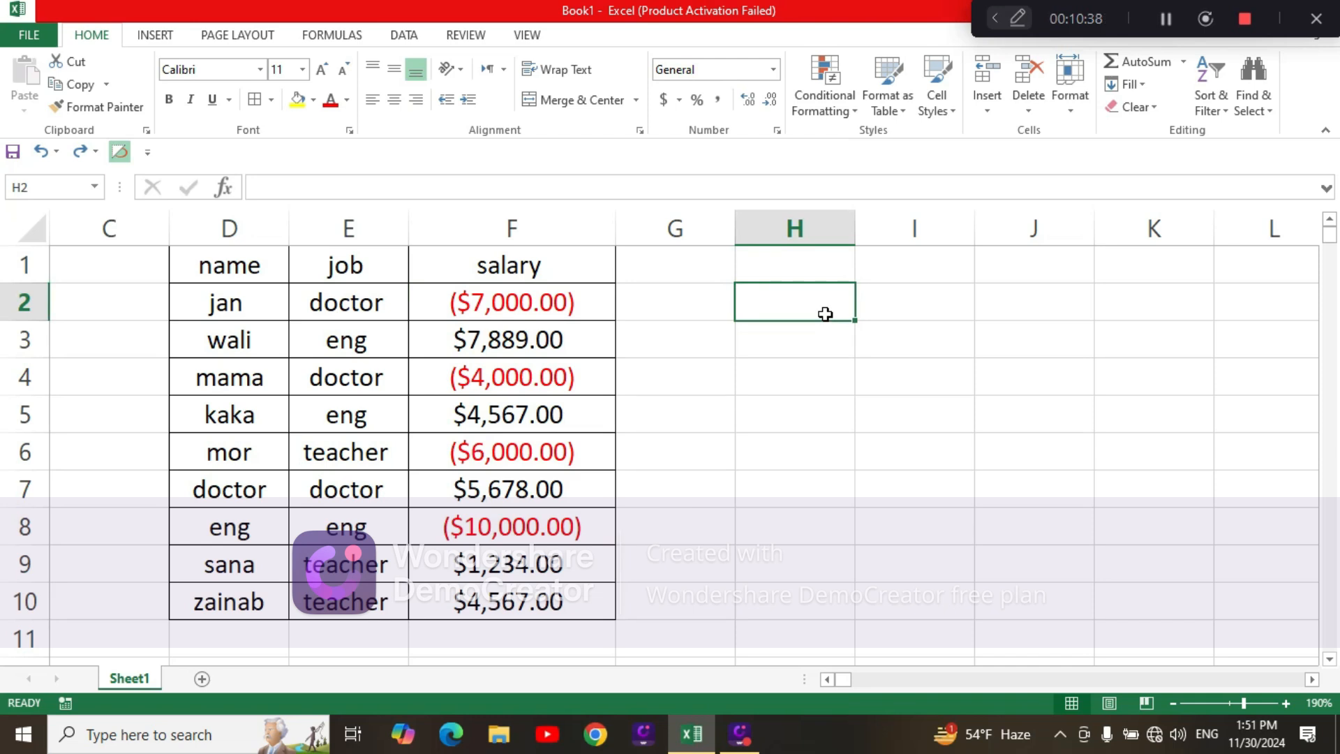
type("100")
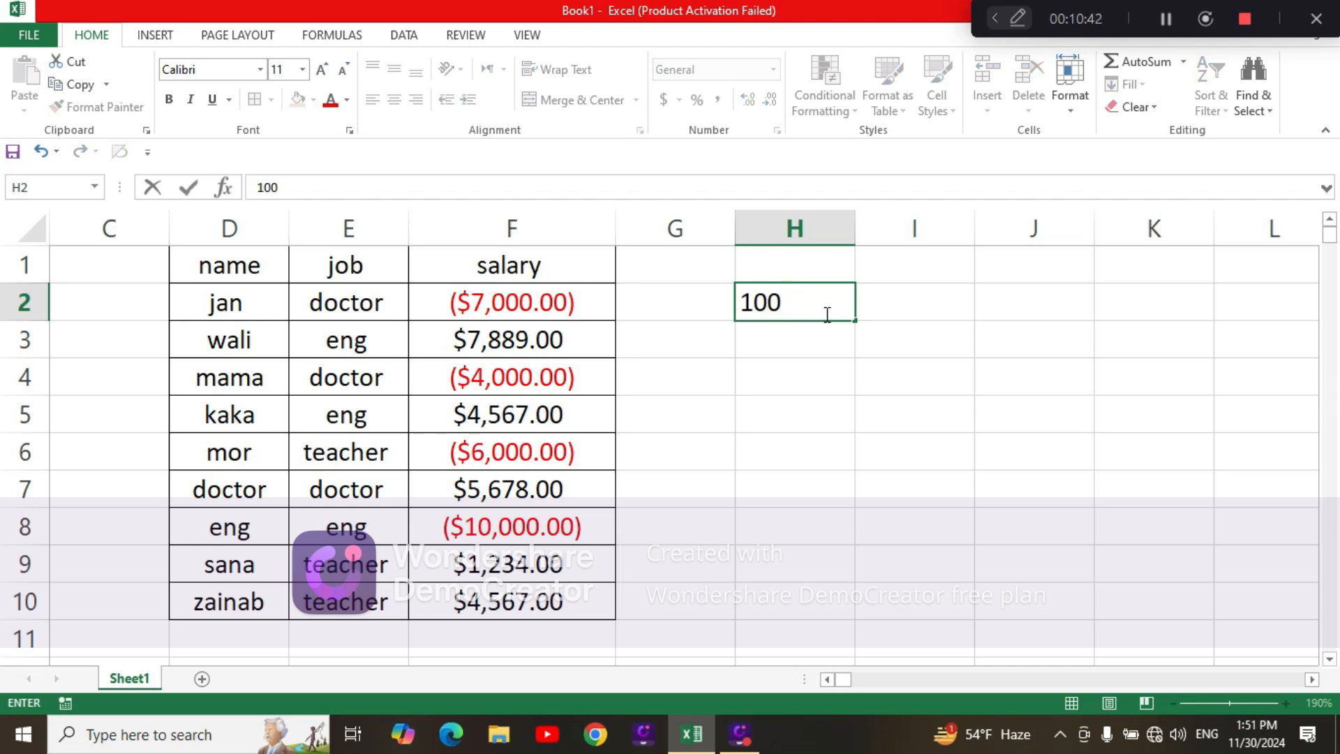
type("0")
key("Return")
type("3000")
key("Return")
type("2000")
key("Return")
type("6000")
key("Return")
type("6000")
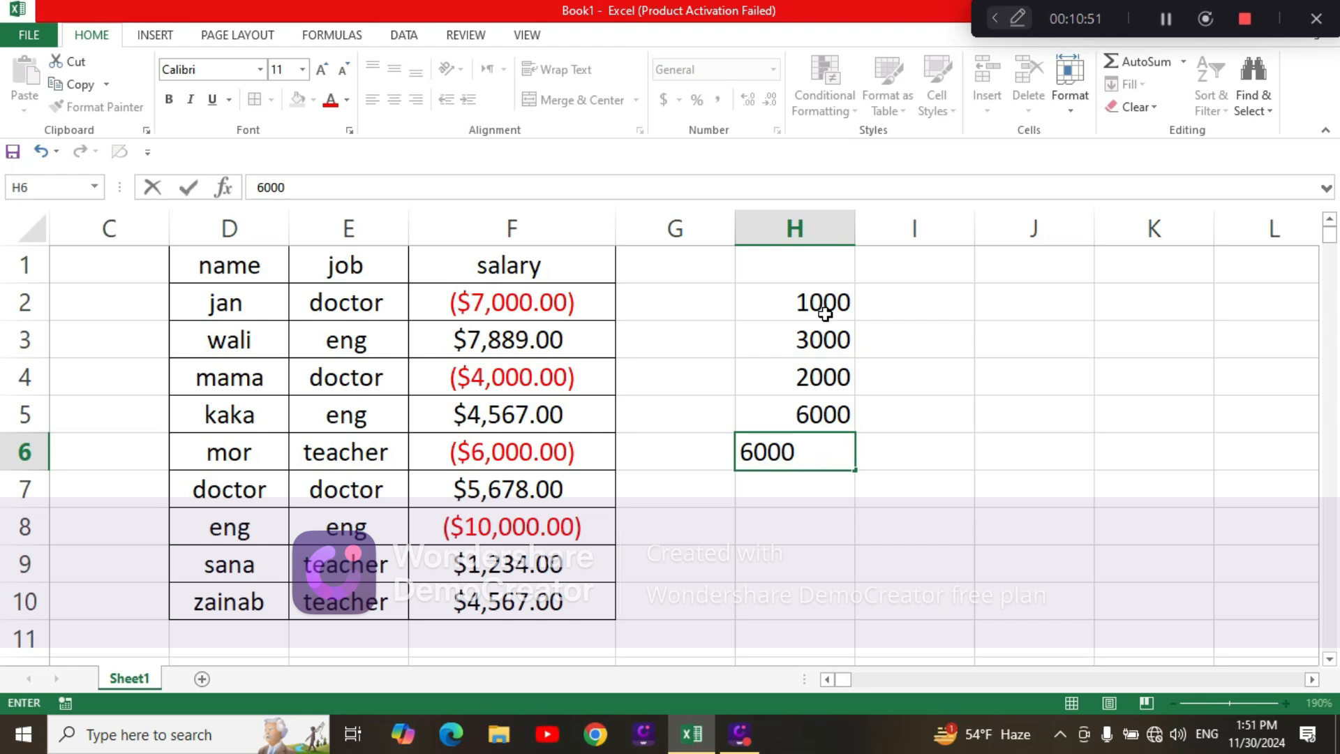
key("Return")
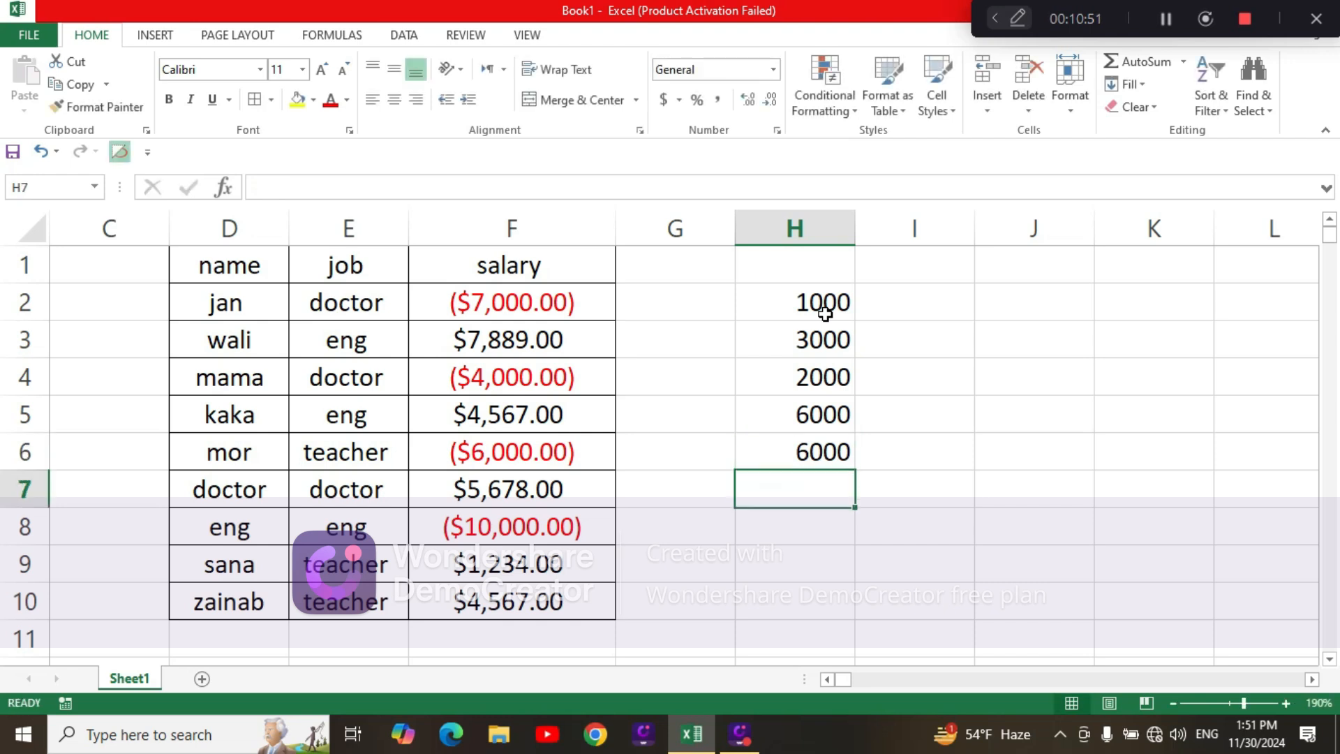
Step: Apply the percentage format to H2:H6 and delete the numbers in those cells
left_click_drag(783, 299, 808, 451)
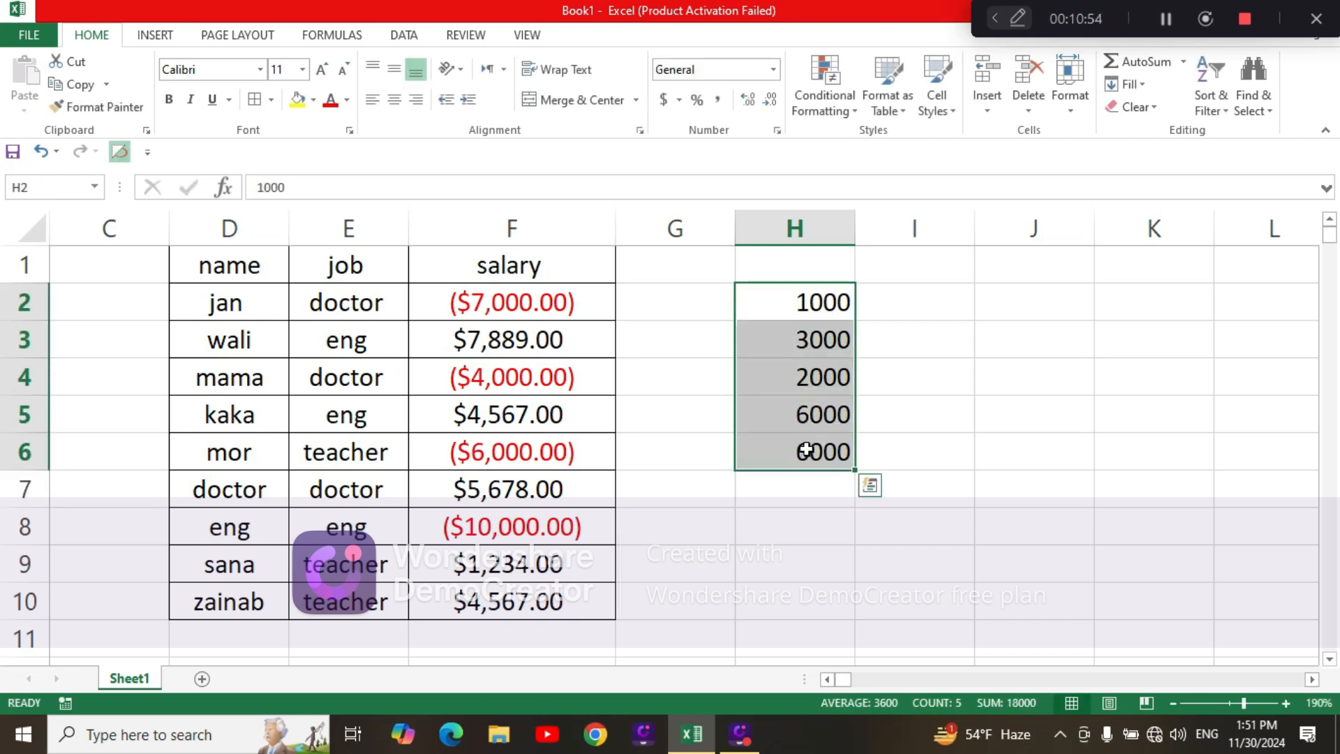
left_click(697, 99)
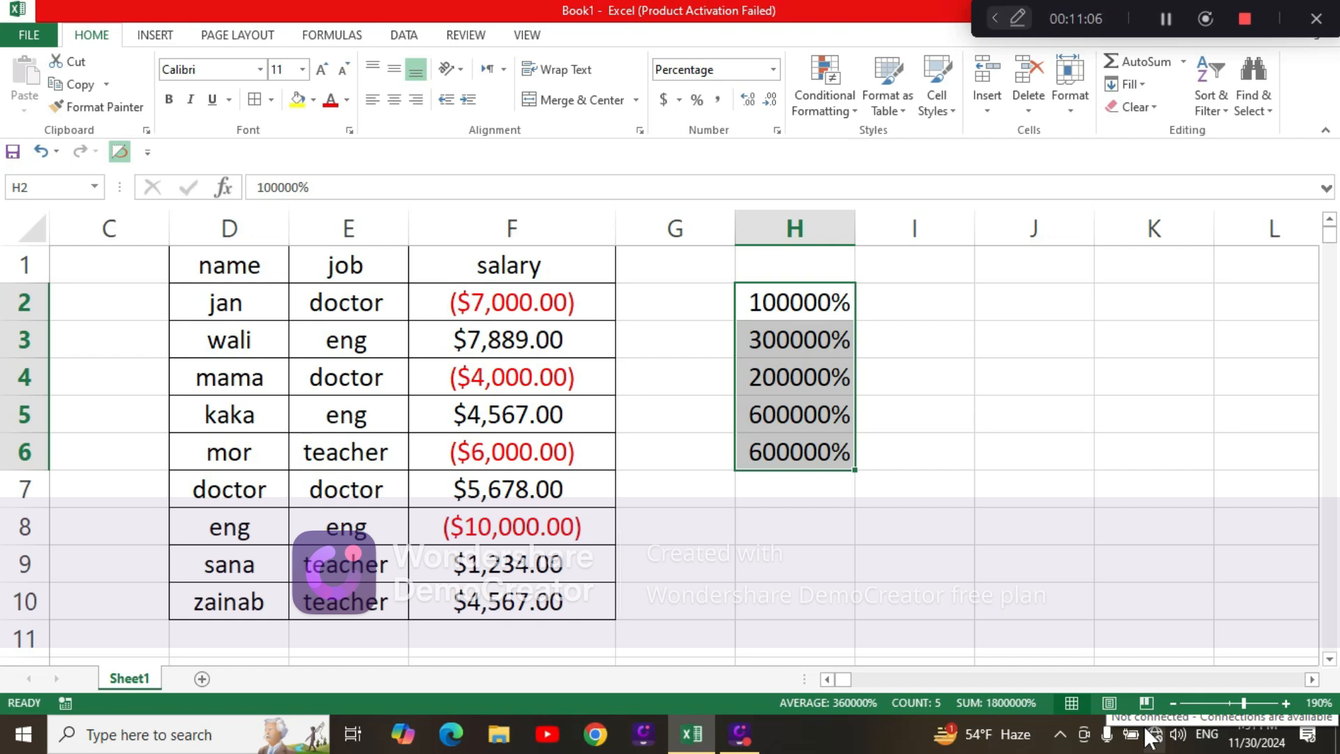
key("Delete")
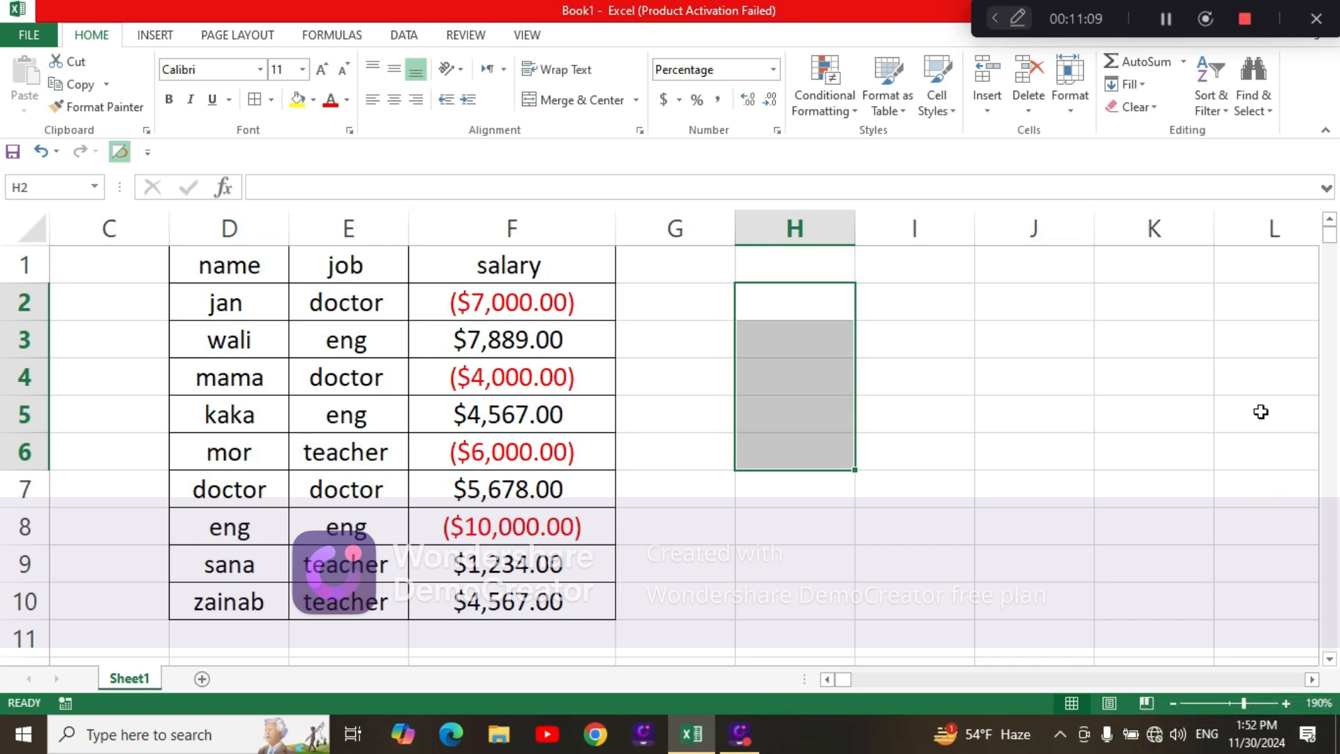
left_click(1084, 388)
Step: Enter 9000, 700, 60, 500 and 700 as percentages in the preformatted cells H2:H6
left_click_drag(796, 302, 813, 569)
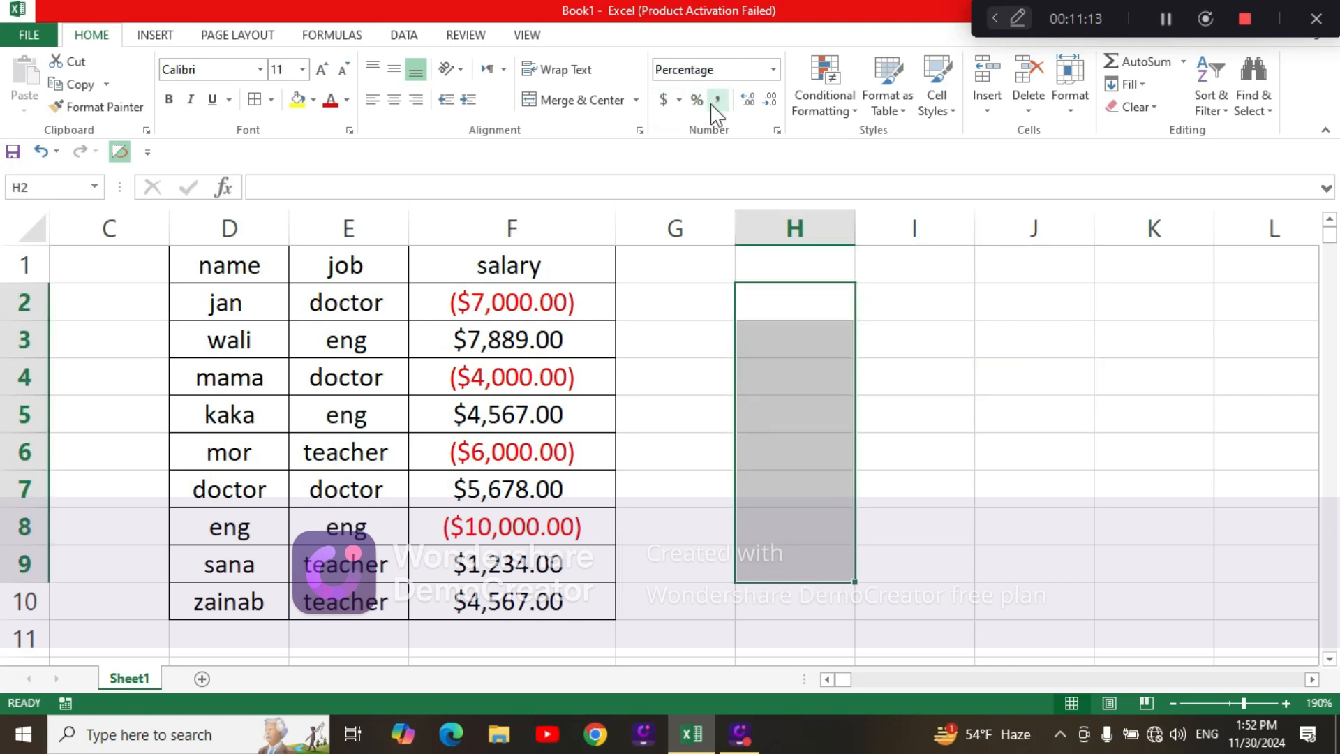
left_click(807, 308)
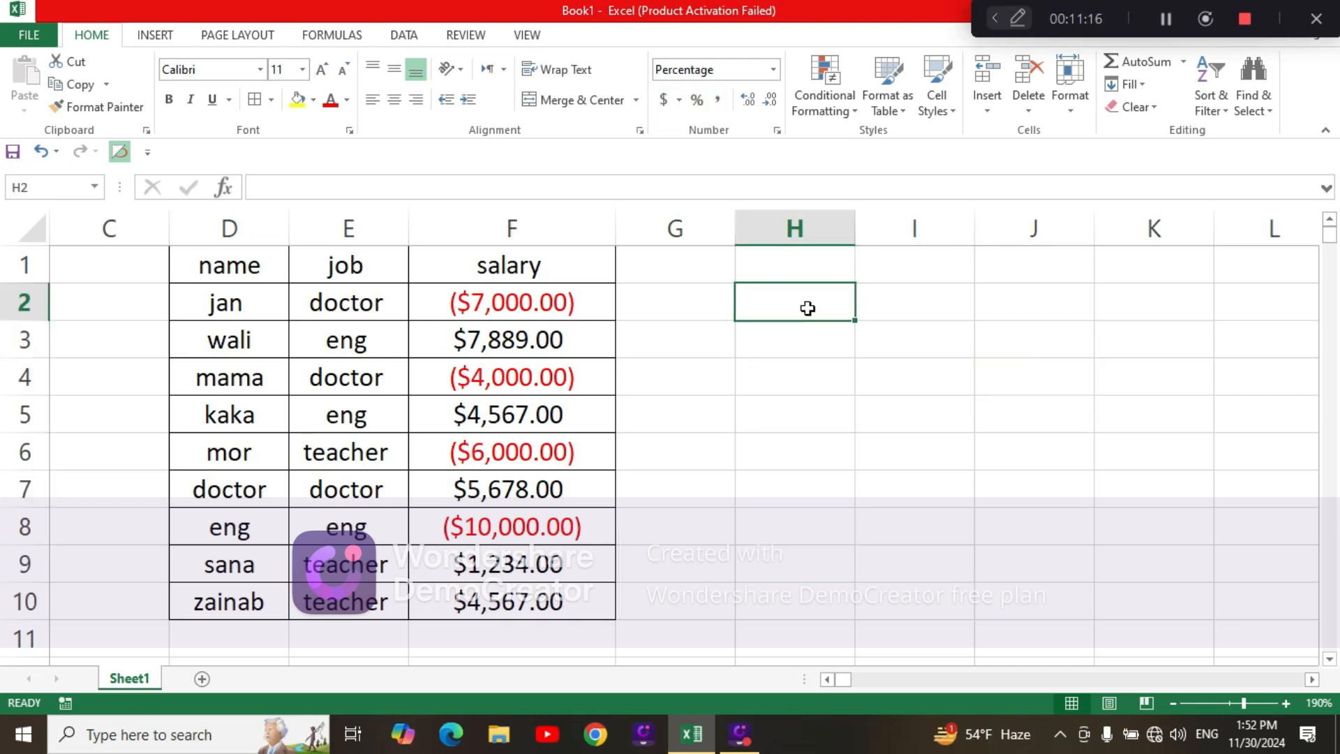
type("9000")
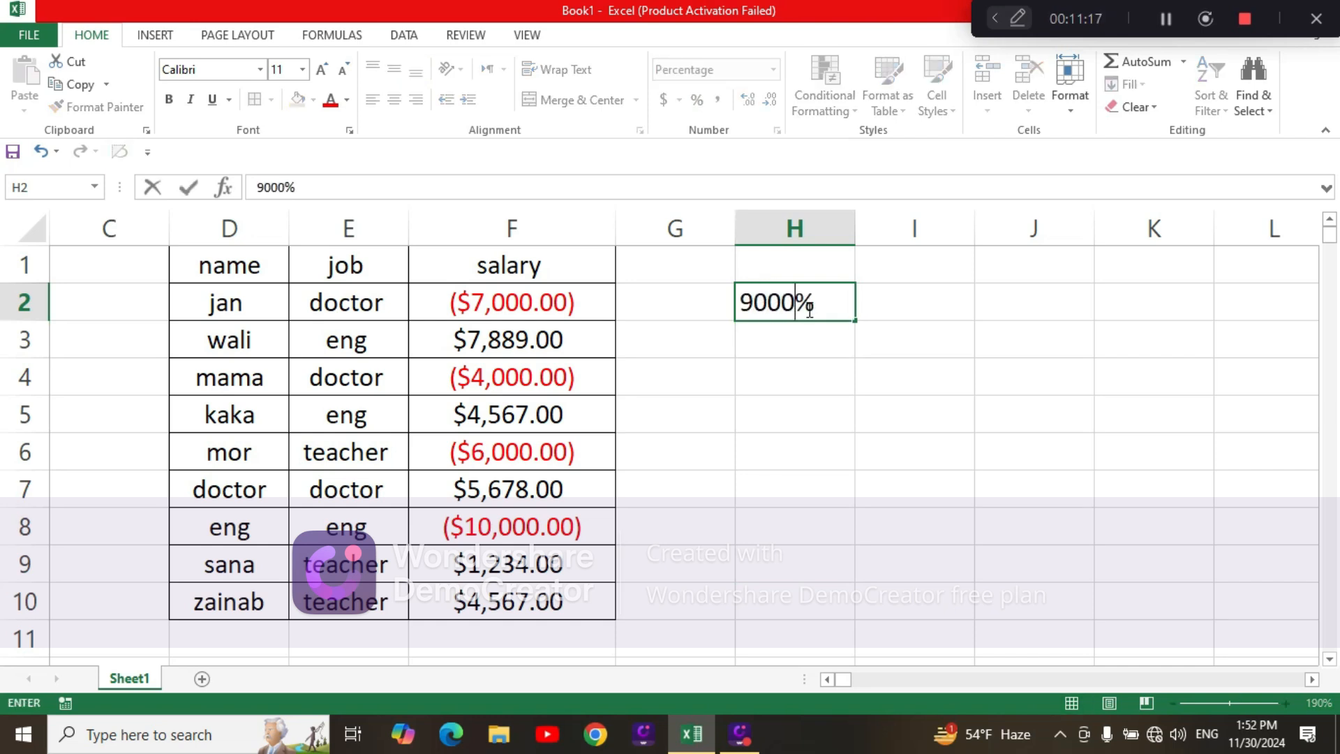
key("Return")
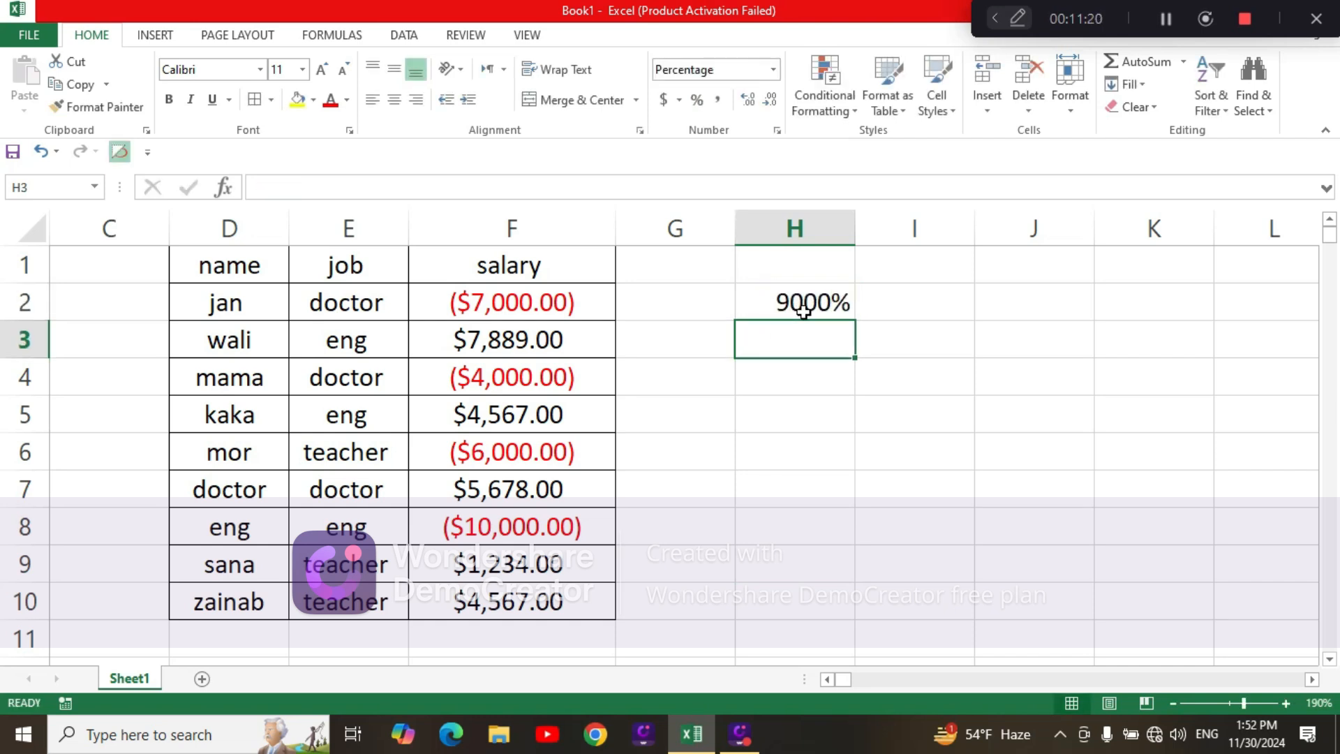
type("700")
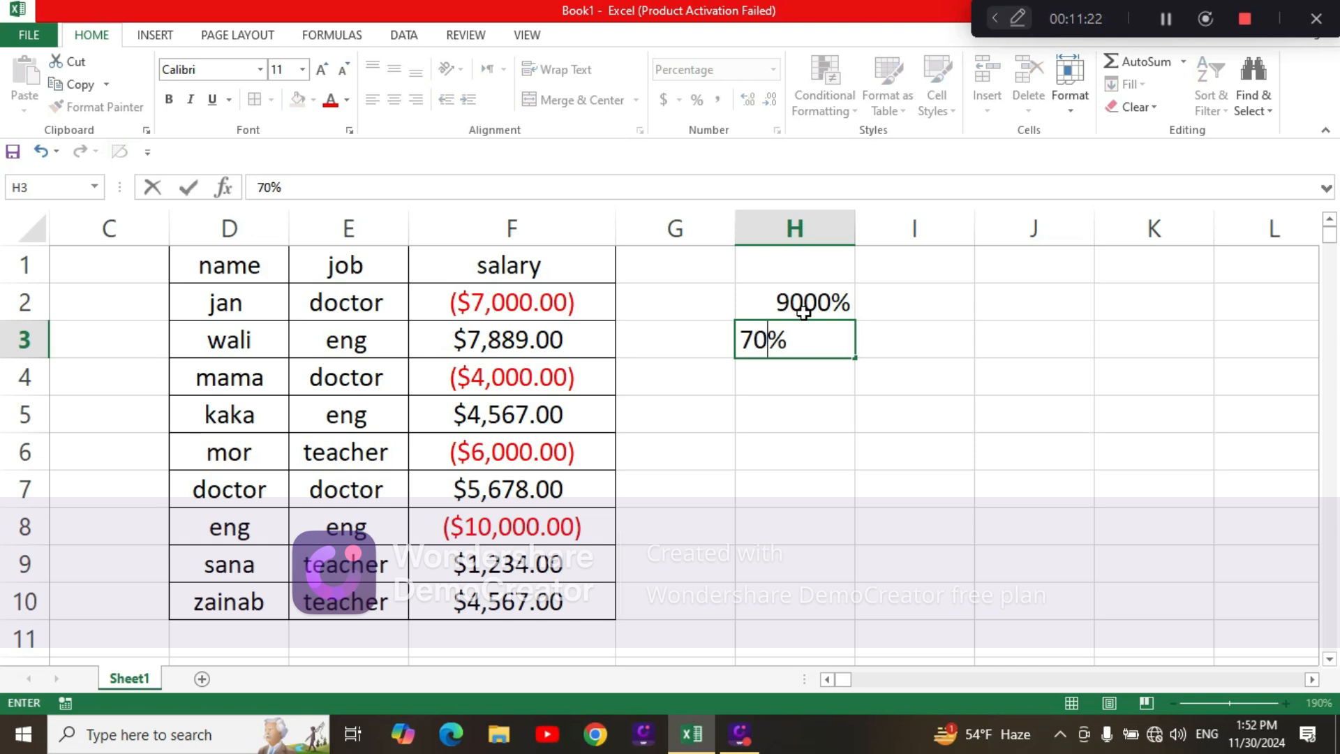
key("Return")
type("60")
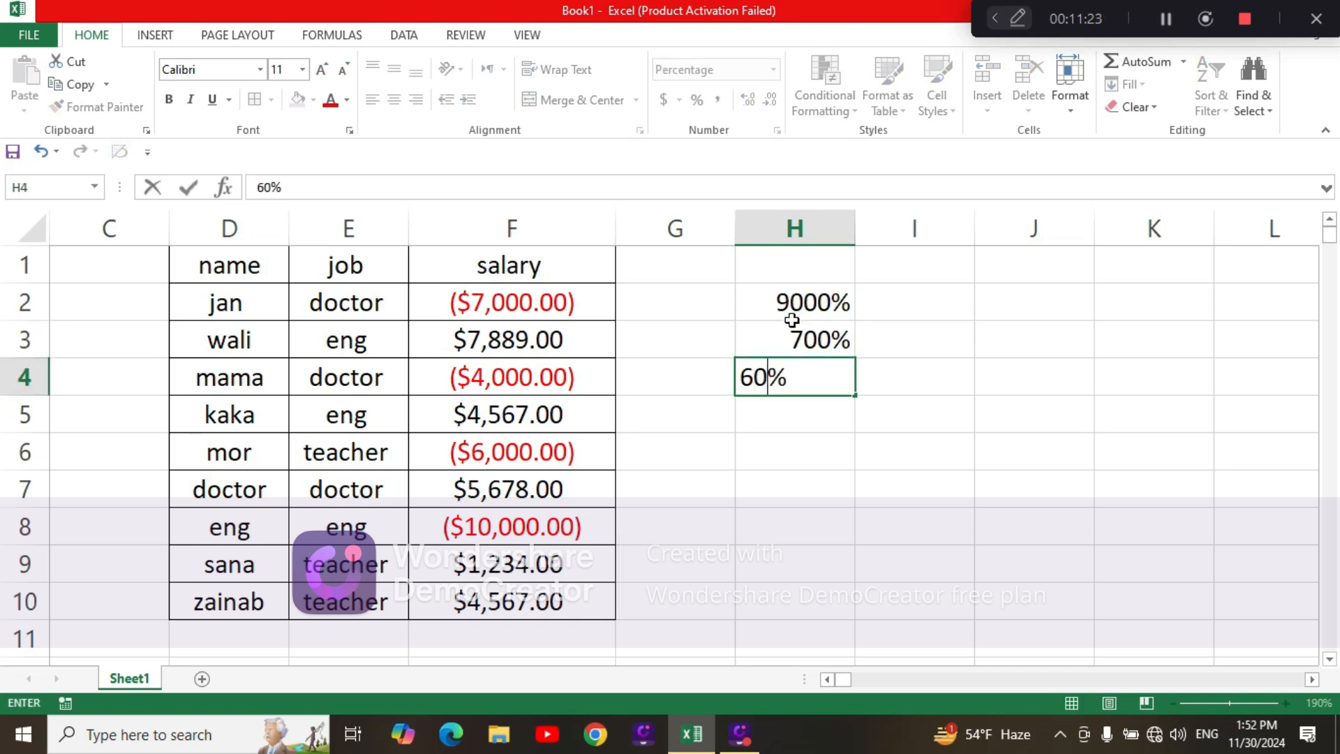
key("Return")
type("500")
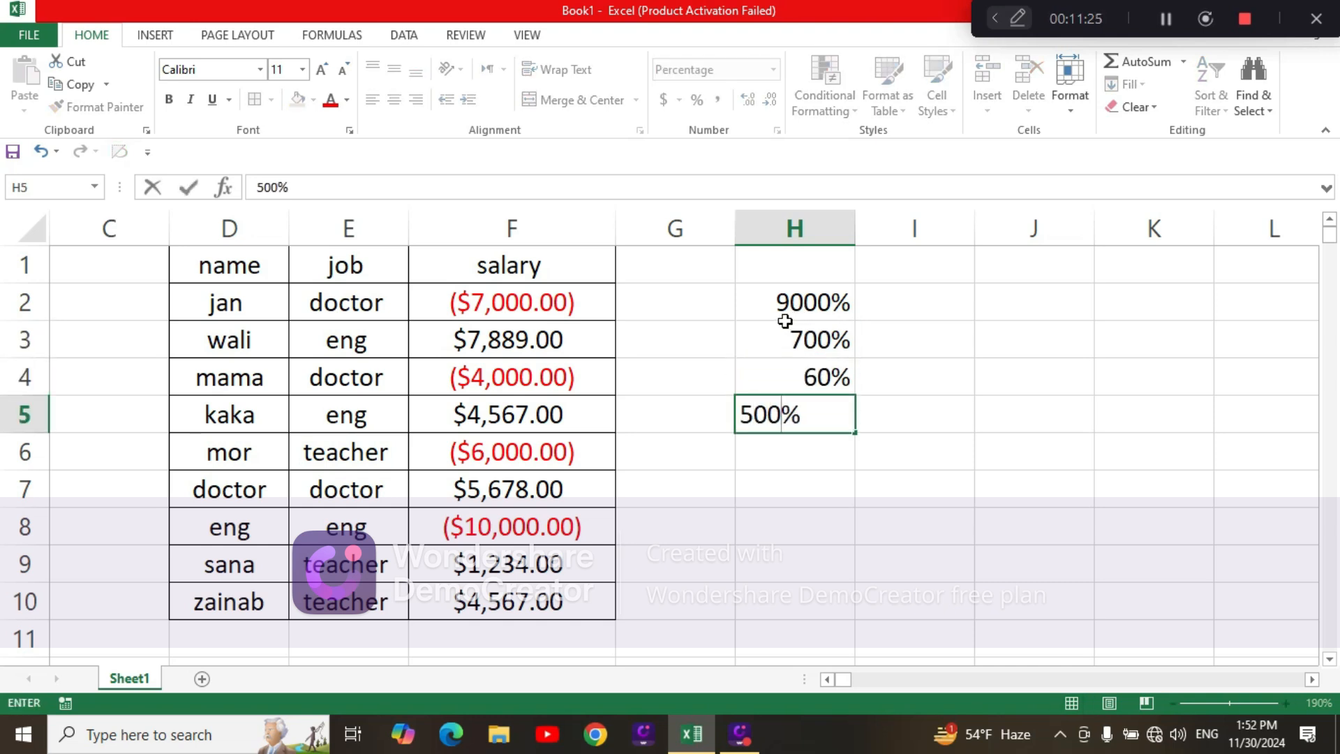
key("Return")
type("700")
key("Return")
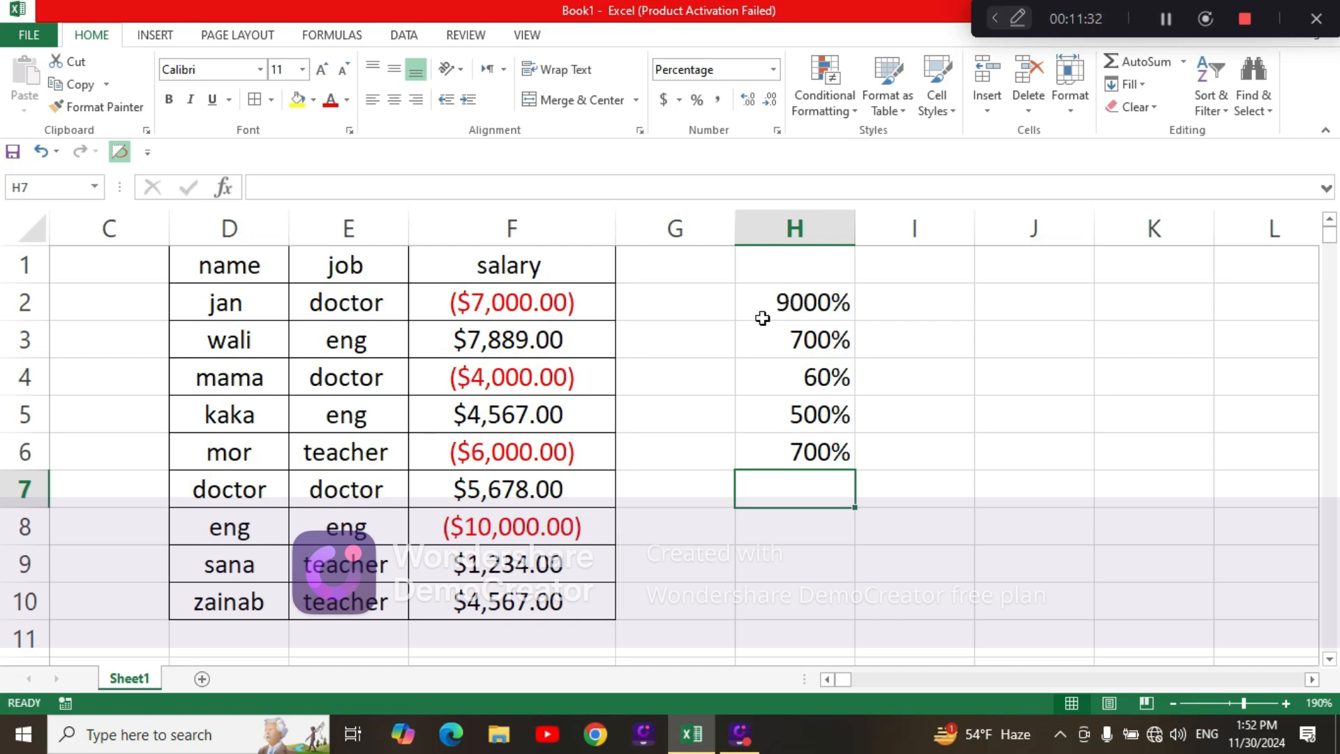
Step: Enter 200, 700 and 790 in I2:I4 and apply the percentage format to these cells
left_click(957, 308)
type("200")
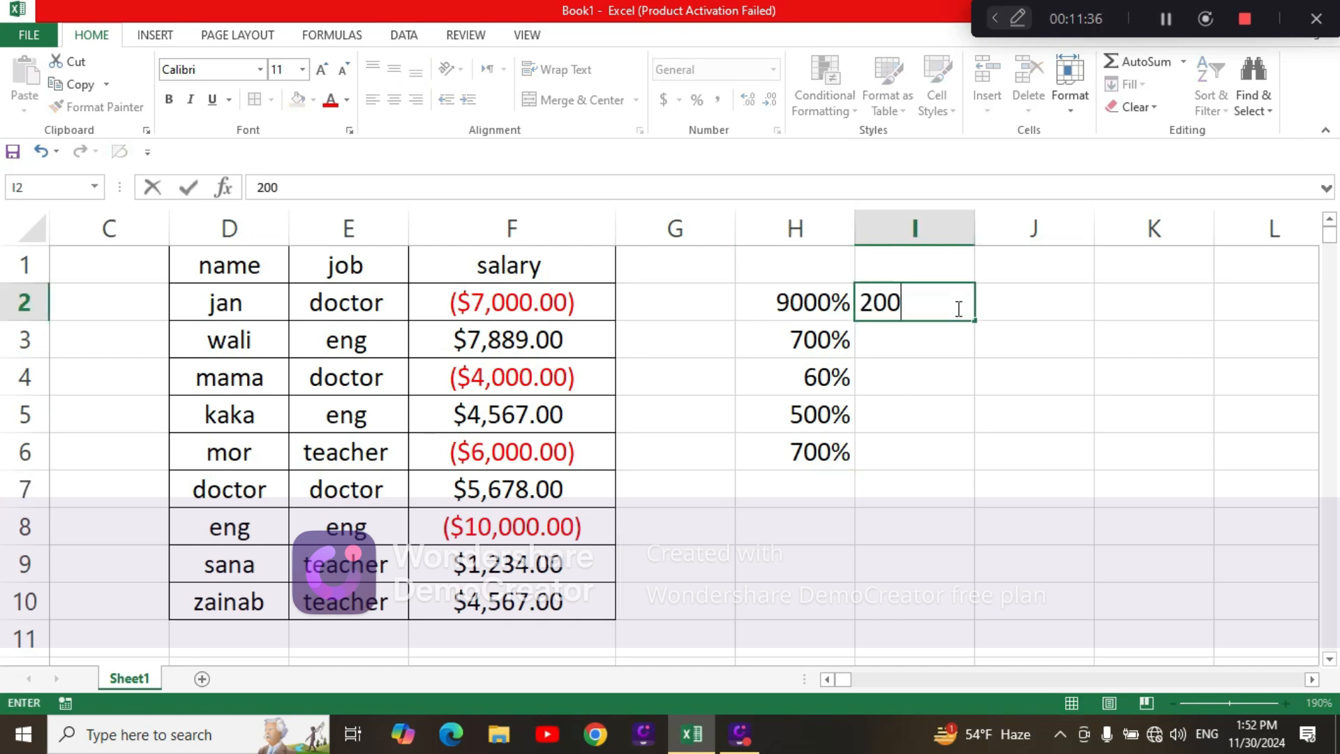
key("Return")
type("700")
key("Return")
type("790")
key("Return")
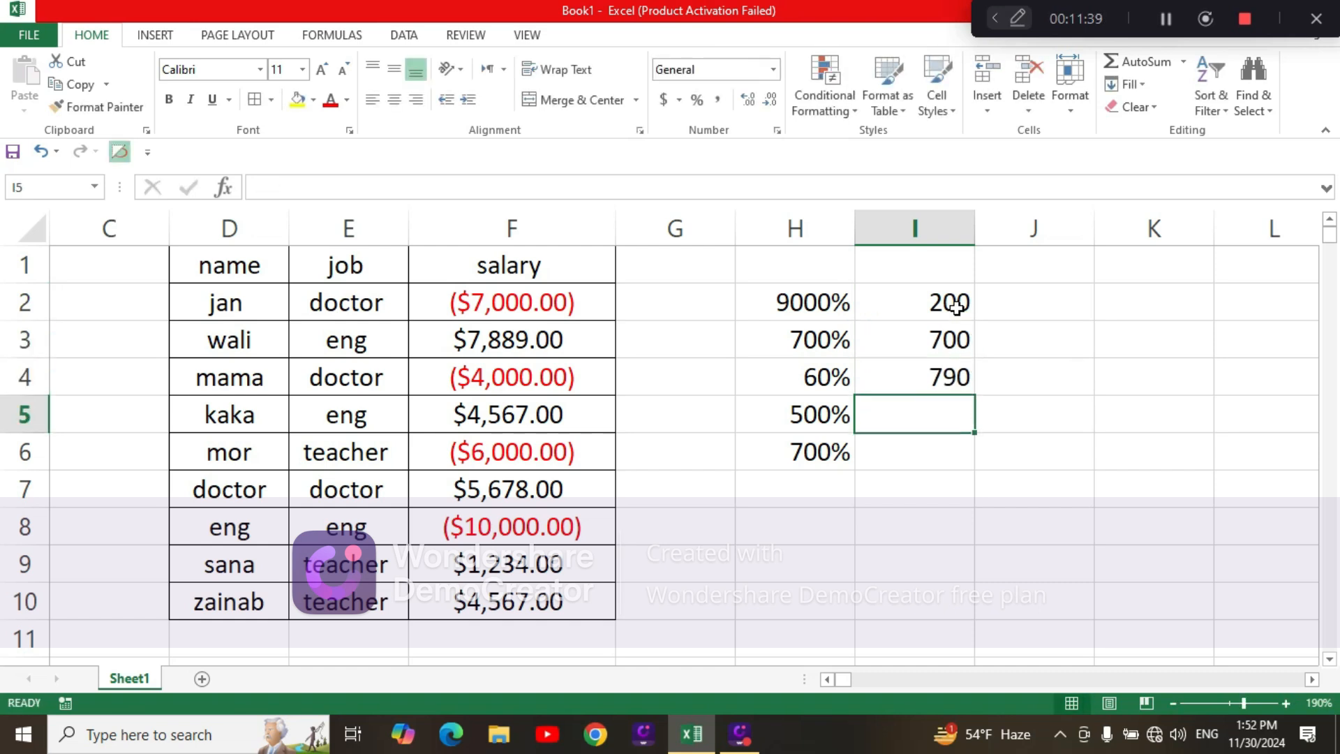
left_click_drag(935, 304, 911, 374)
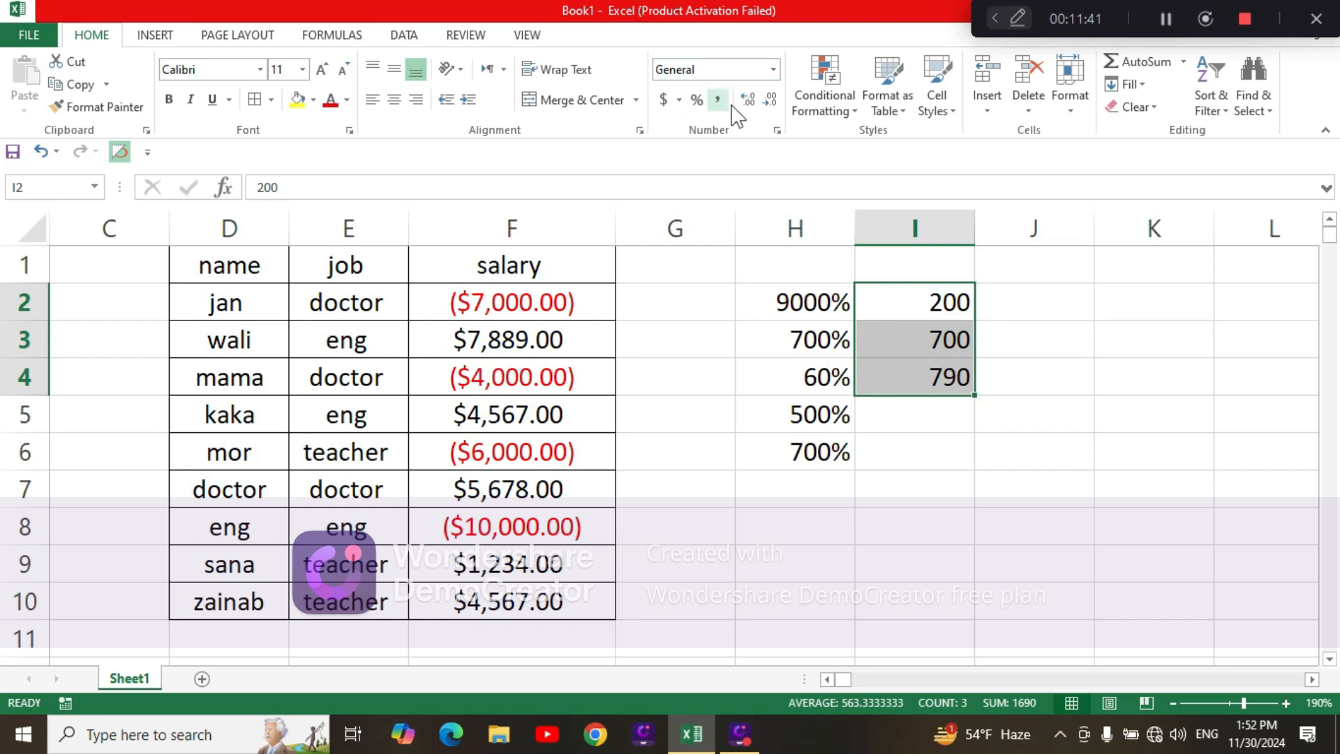
left_click(696, 100)
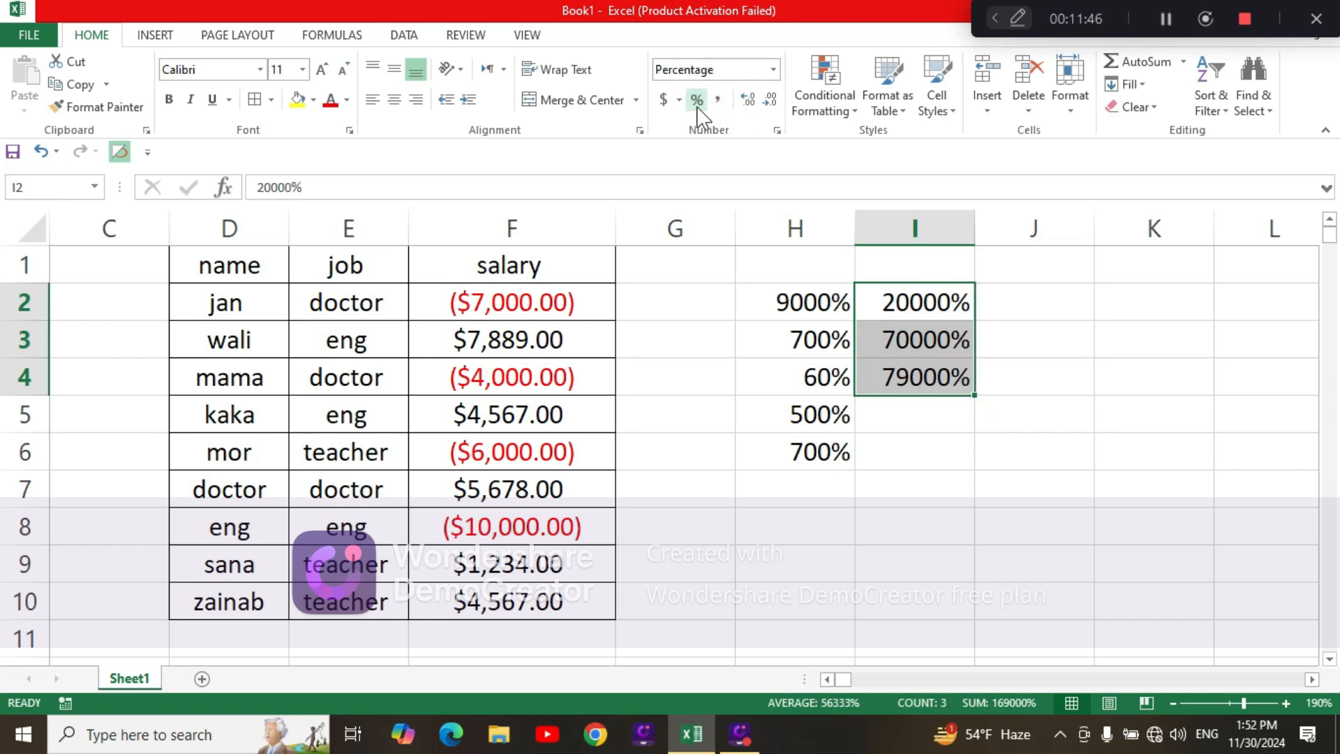
Step: Apply the percentage format to the empty cells J2:J8 and enter 70, 50 and 40 in J2:J4
left_click_drag(1050, 314, 1049, 522)
left_click(697, 100)
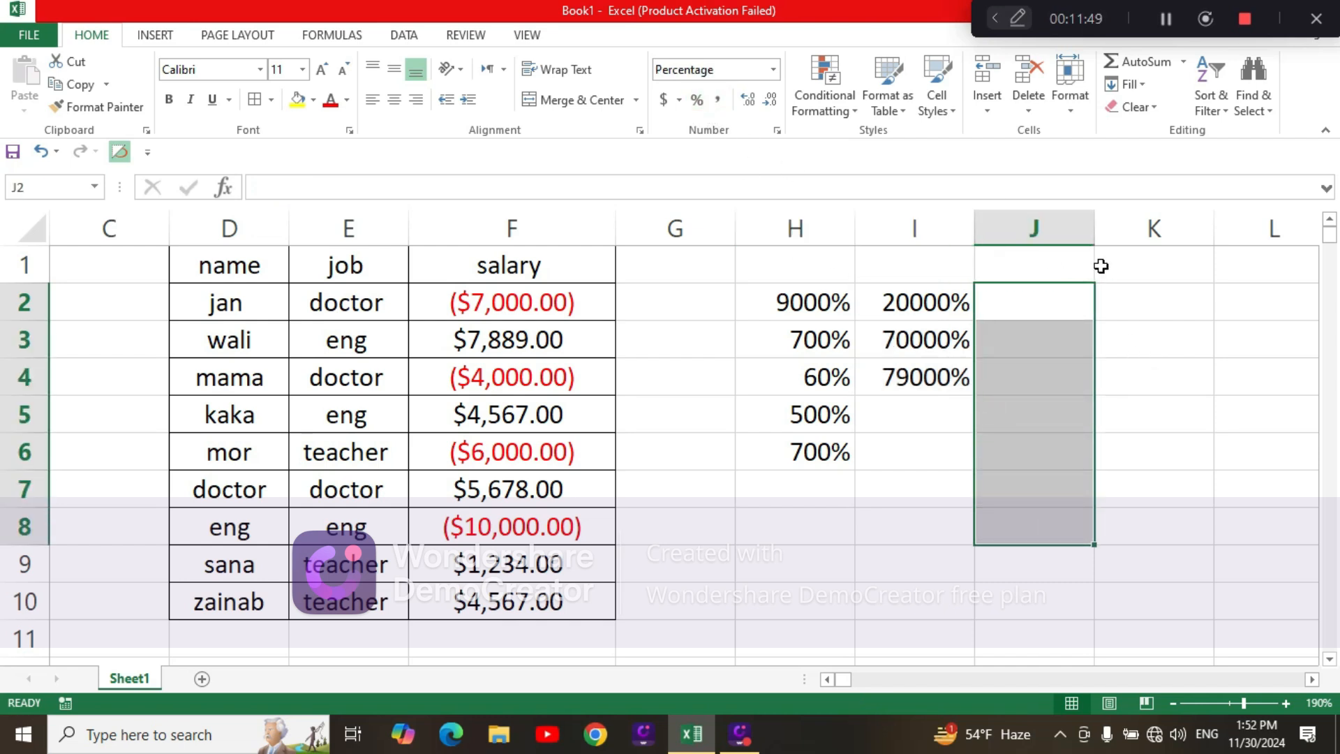
left_click(1005, 302)
type("70")
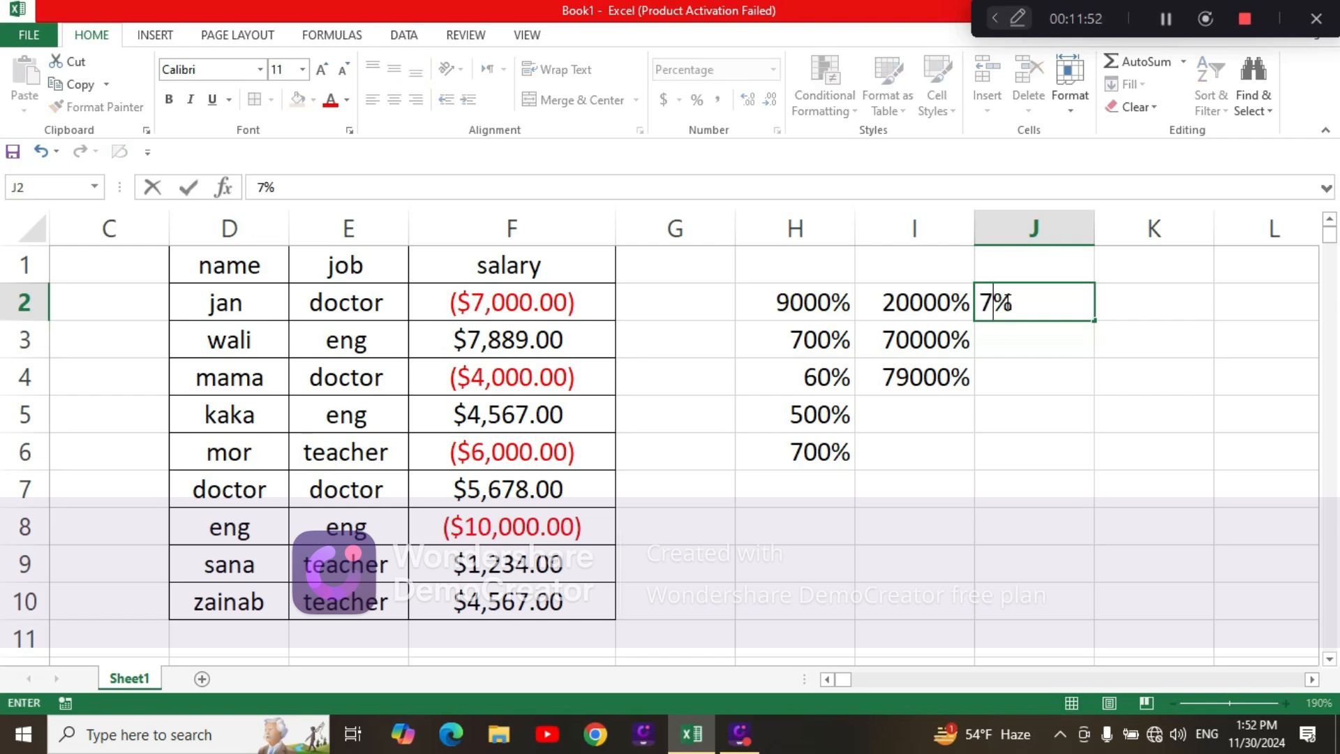
key("Return")
type("50")
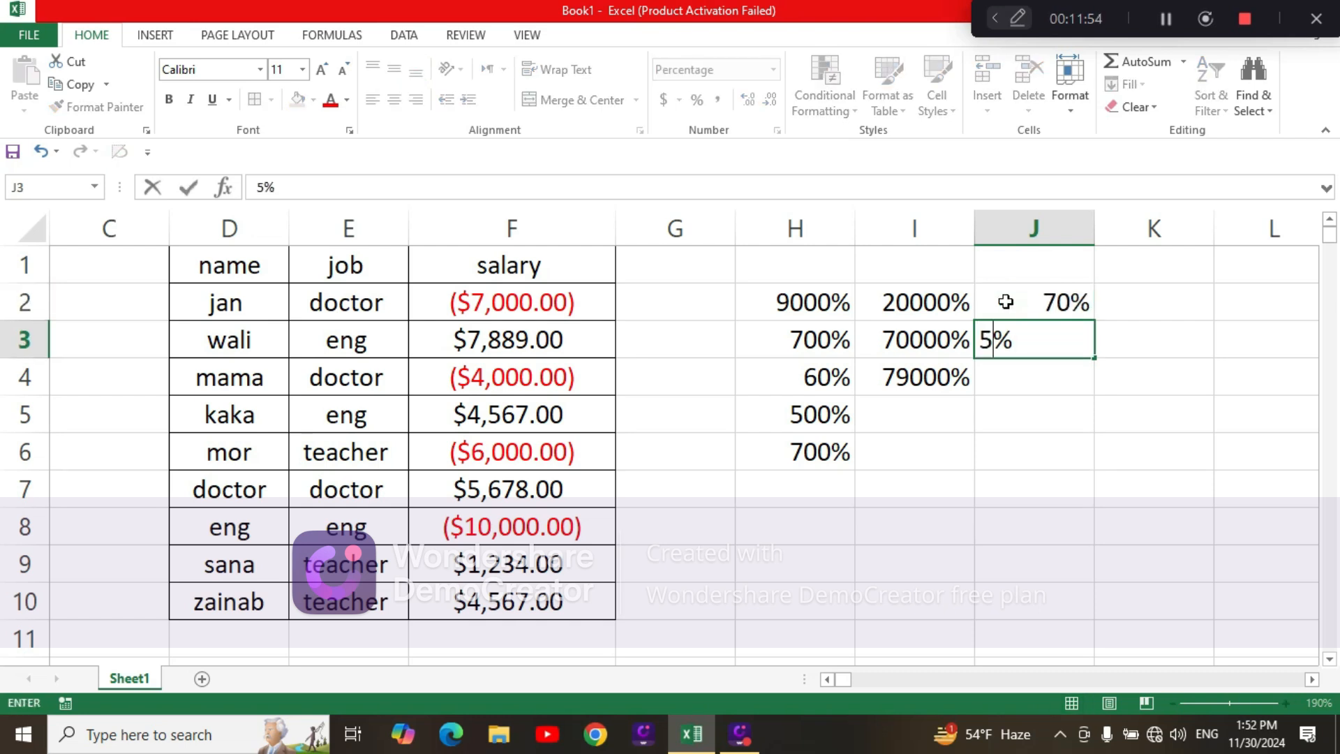
key("Return")
type("40")
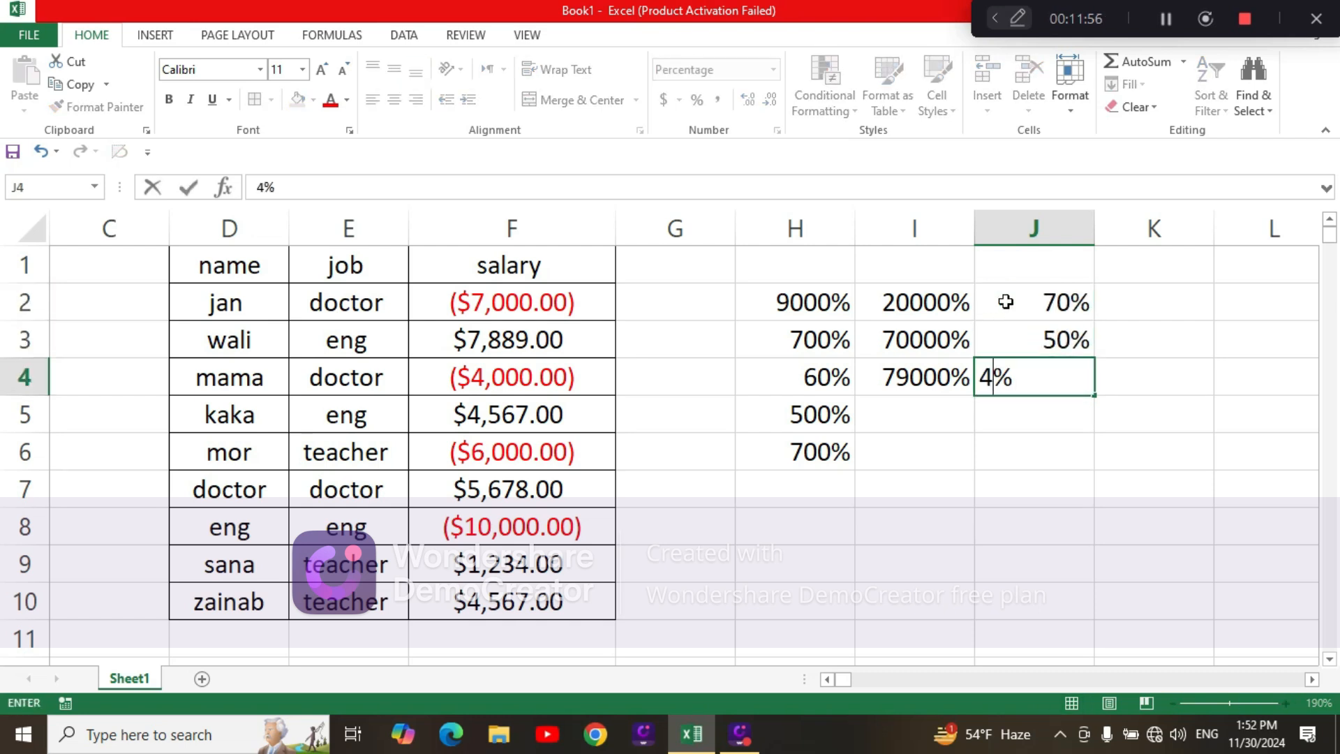
key("Return")
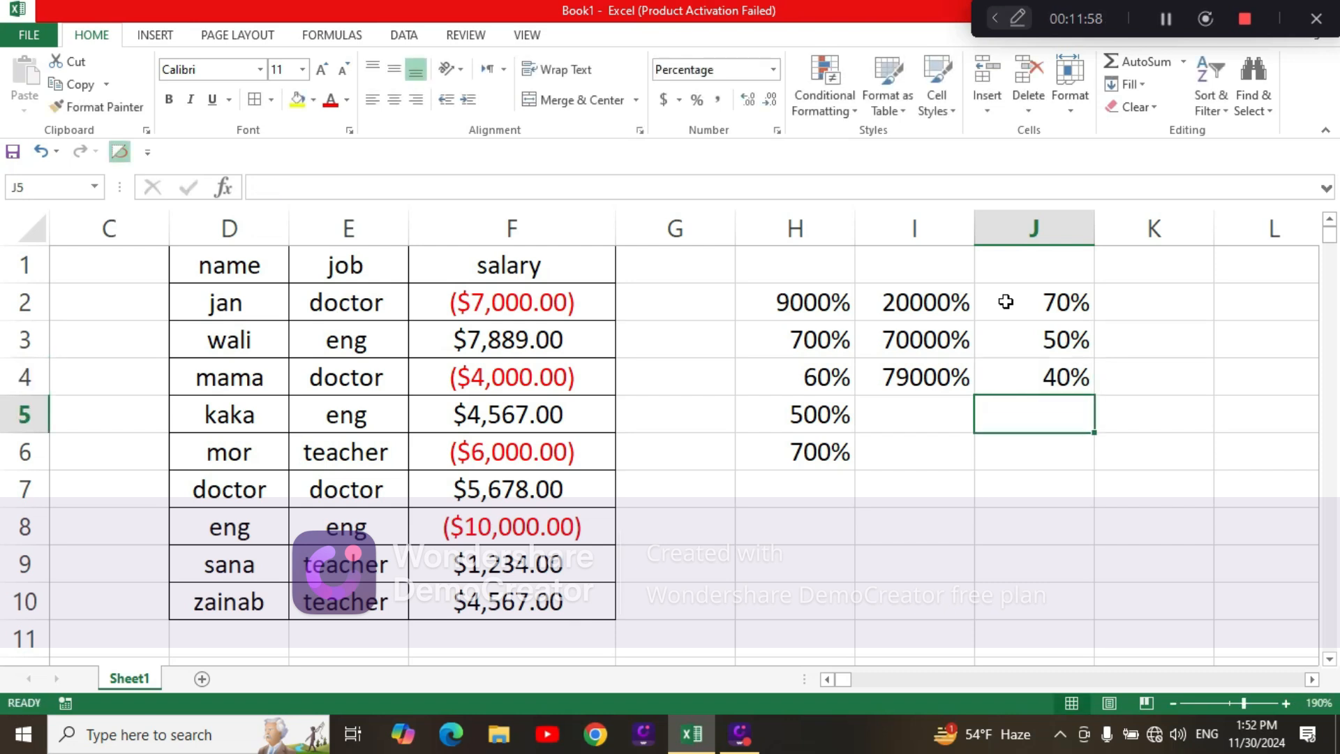
Step: Enter 89 in cell G2 and apply the percentage format to it
left_click_drag(673, 284, 677, 455)
left_click(679, 300)
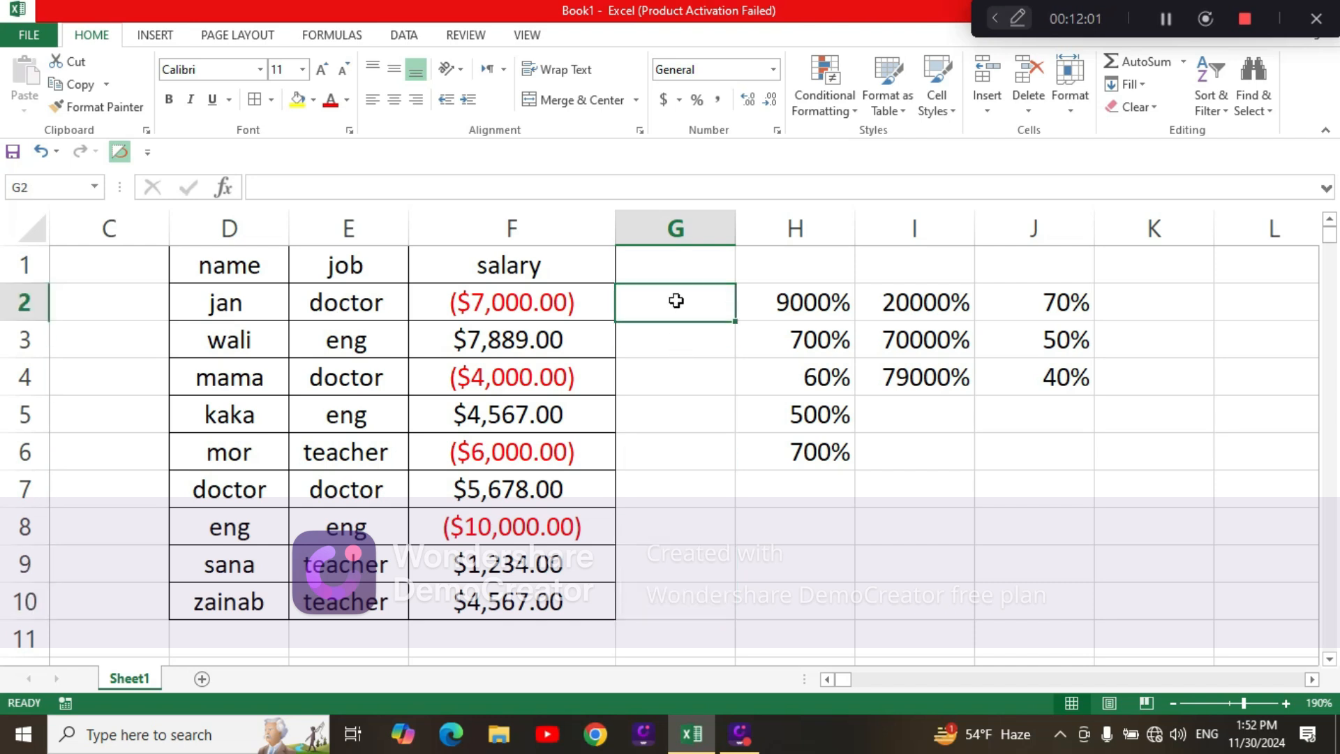
type("89")
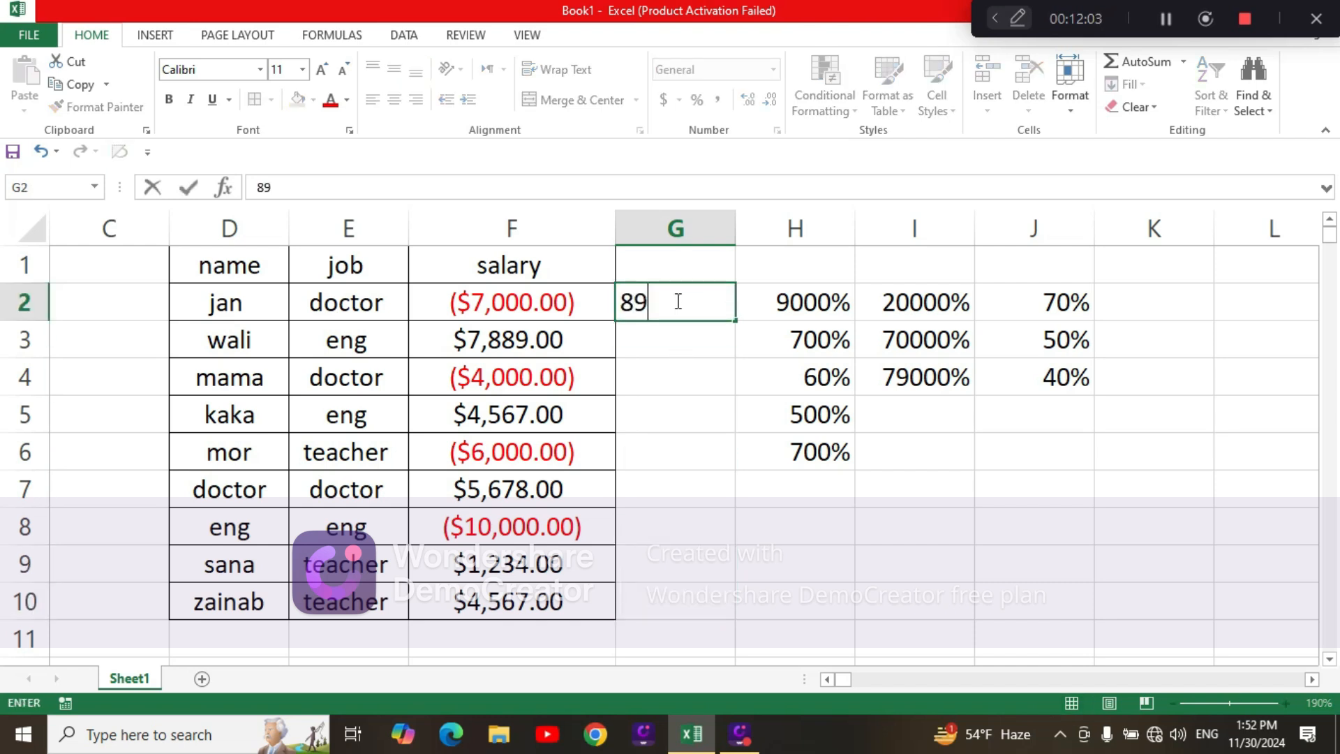
left_click(719, 472)
left_click(684, 300)
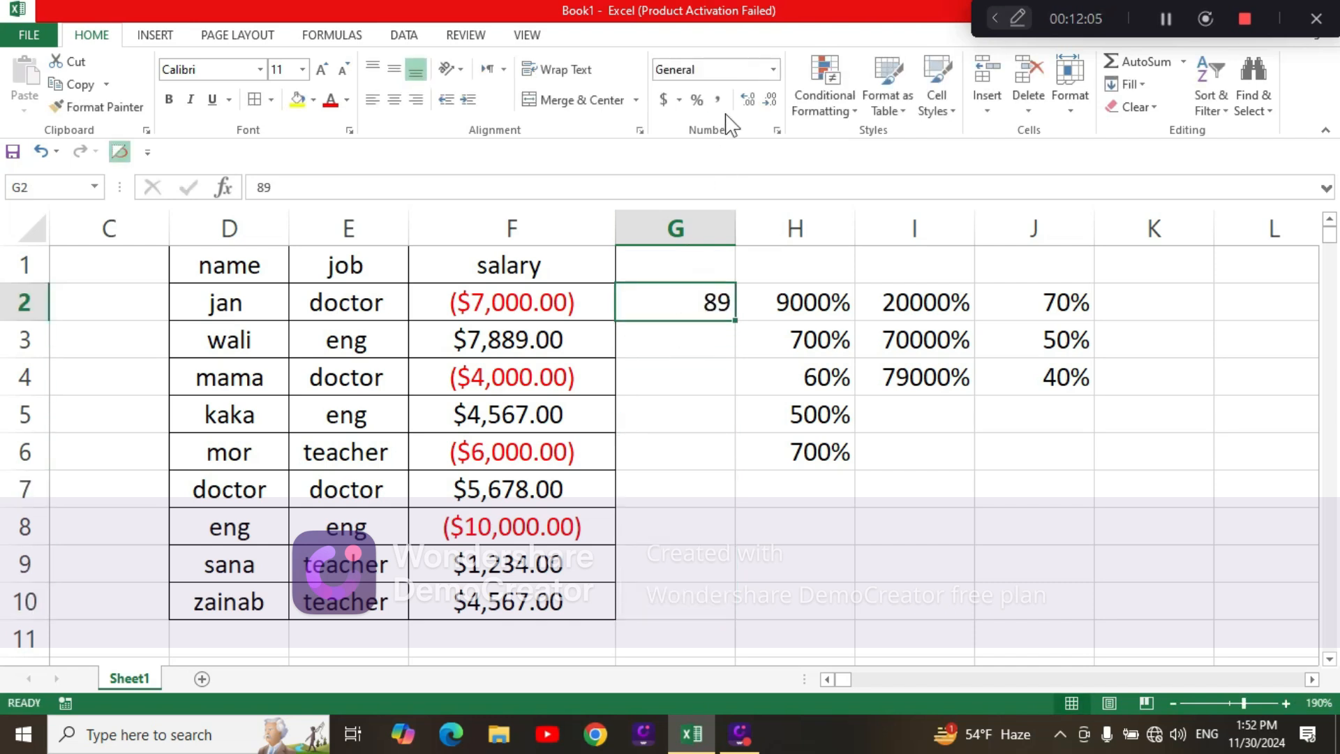
left_click(695, 101)
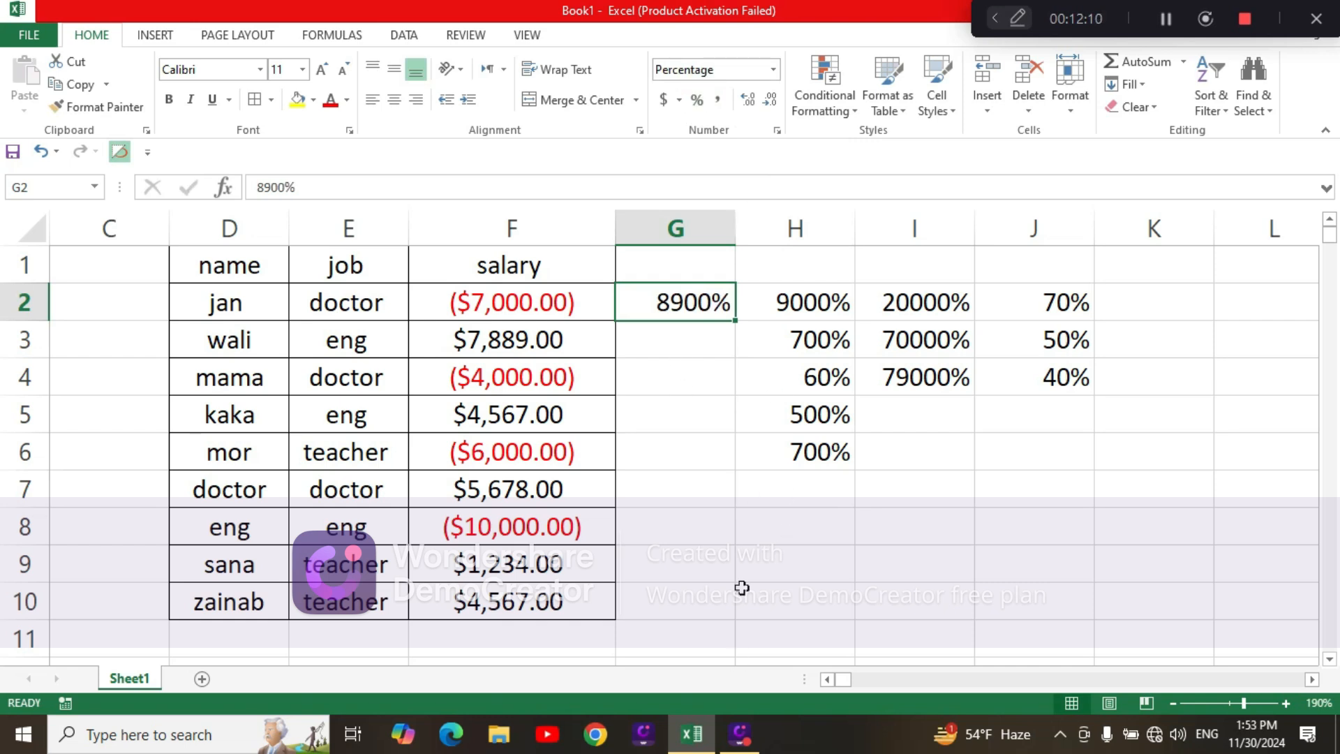
Step: Change the number format of cell G2 to Date with the 3/14/2012 type
left_click(777, 130)
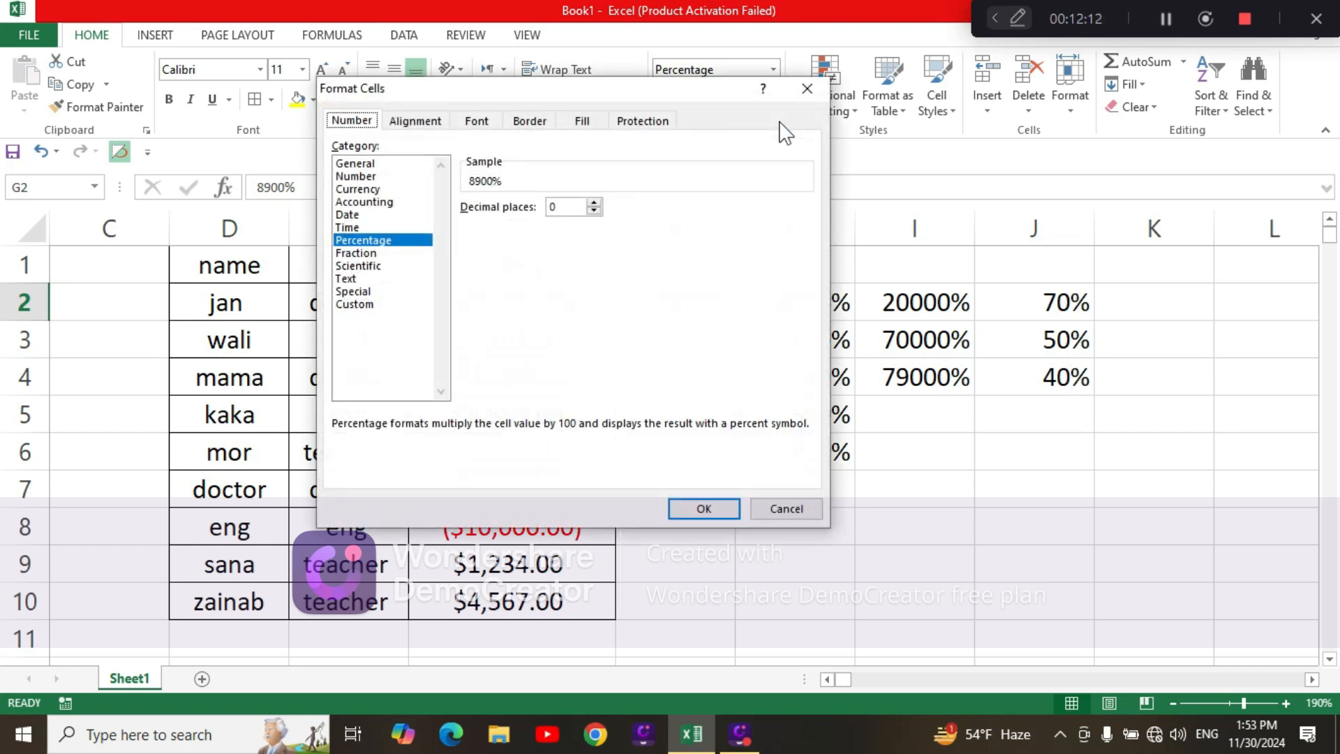
left_click(363, 216)
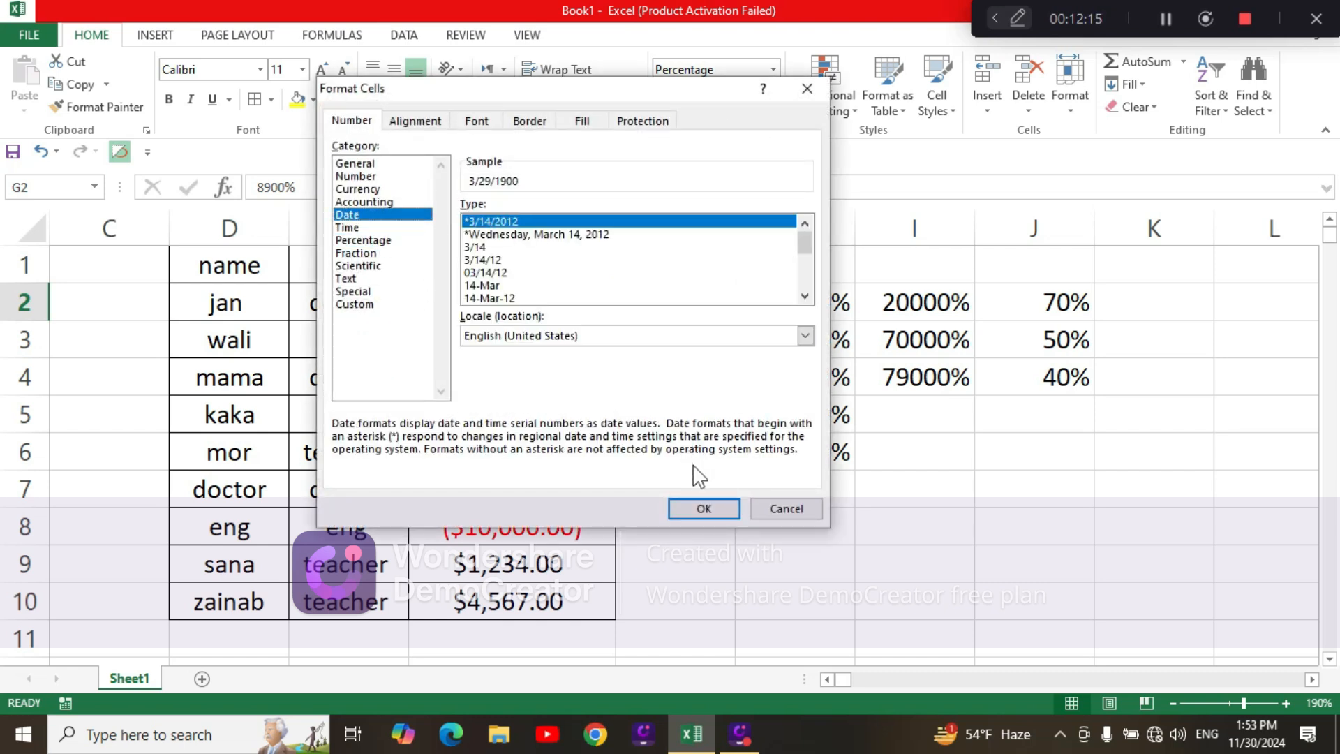
left_click(704, 508)
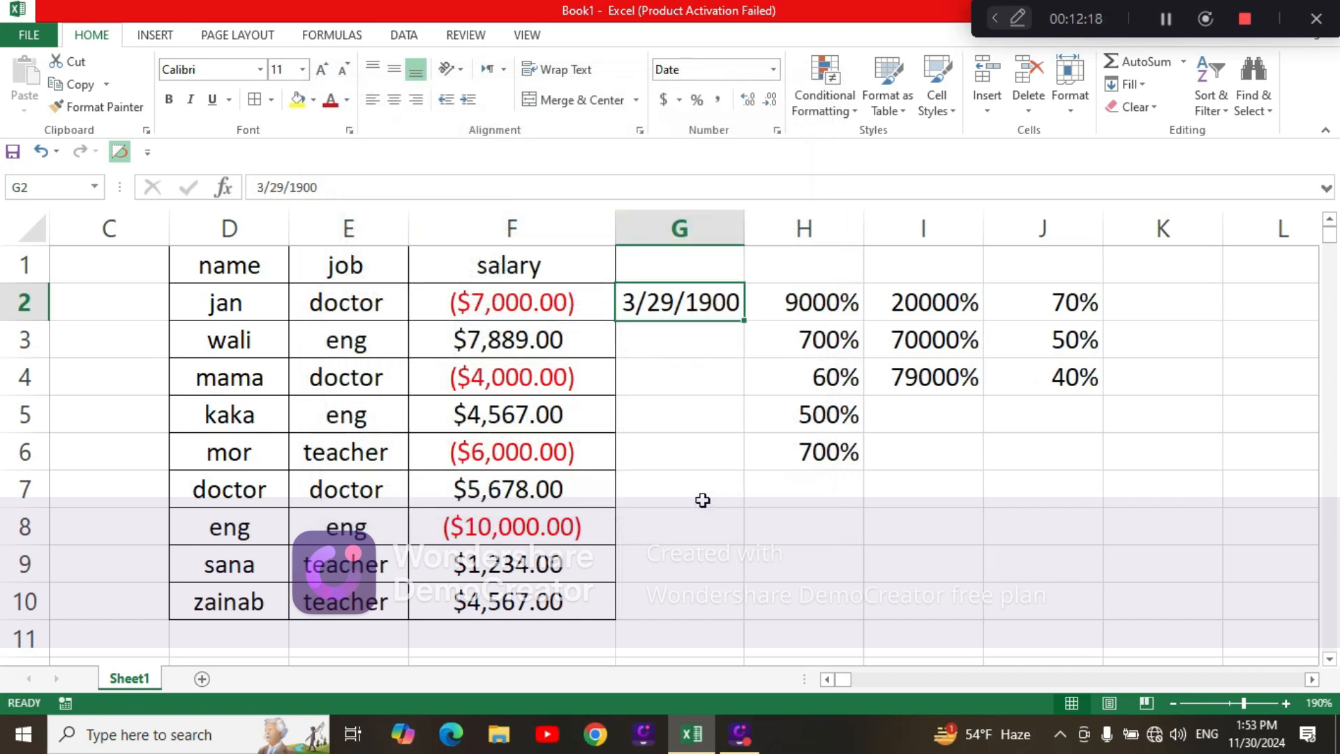
Step: Insert the current date, 11/30/2024, in cells I7 and K7
left_click(835, 525)
left_click(963, 487)
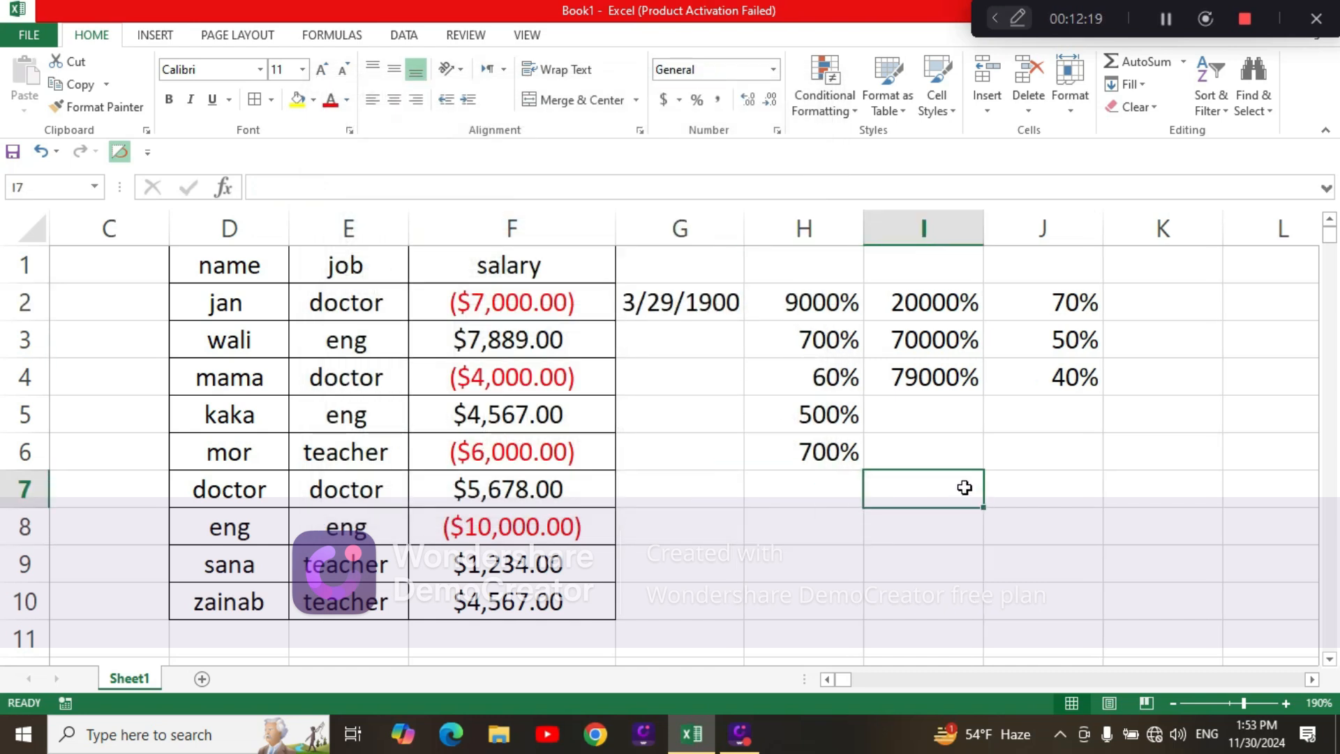
key("ctrl+semicolon")
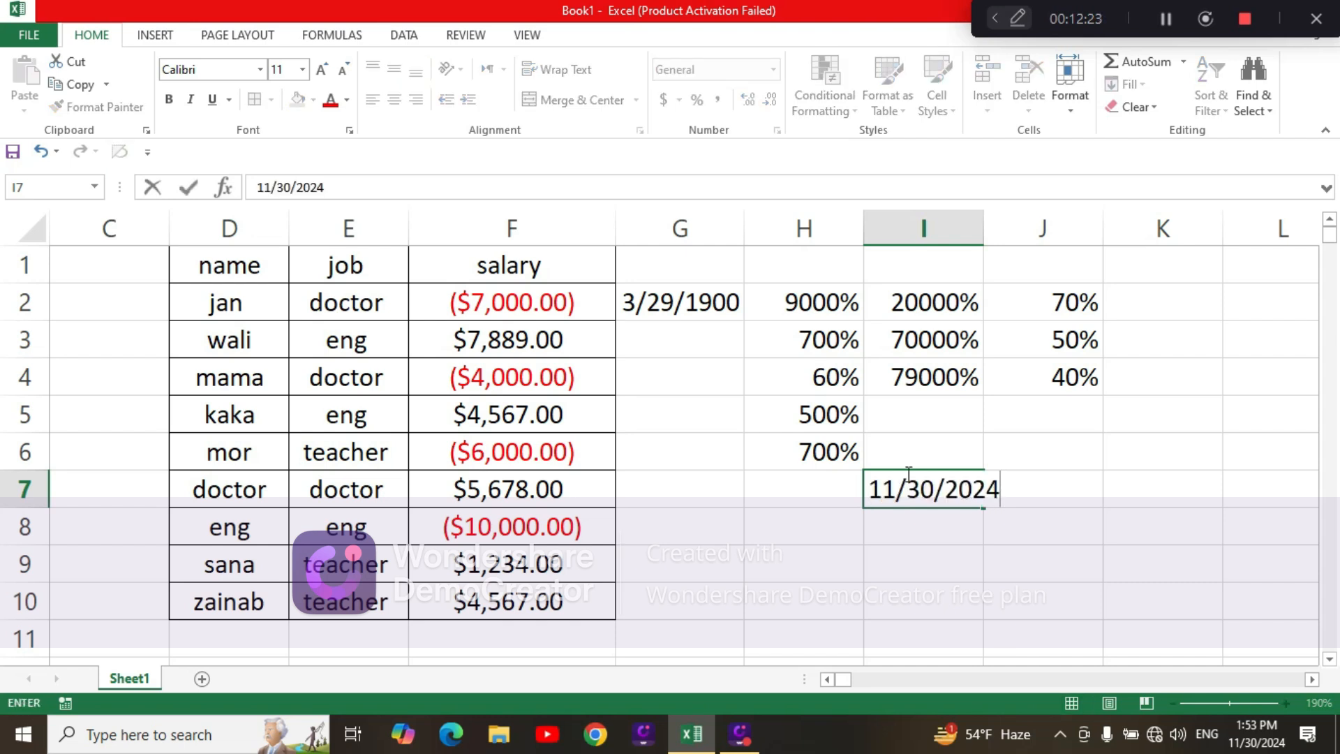
left_click(1103, 487)
left_click(1170, 499)
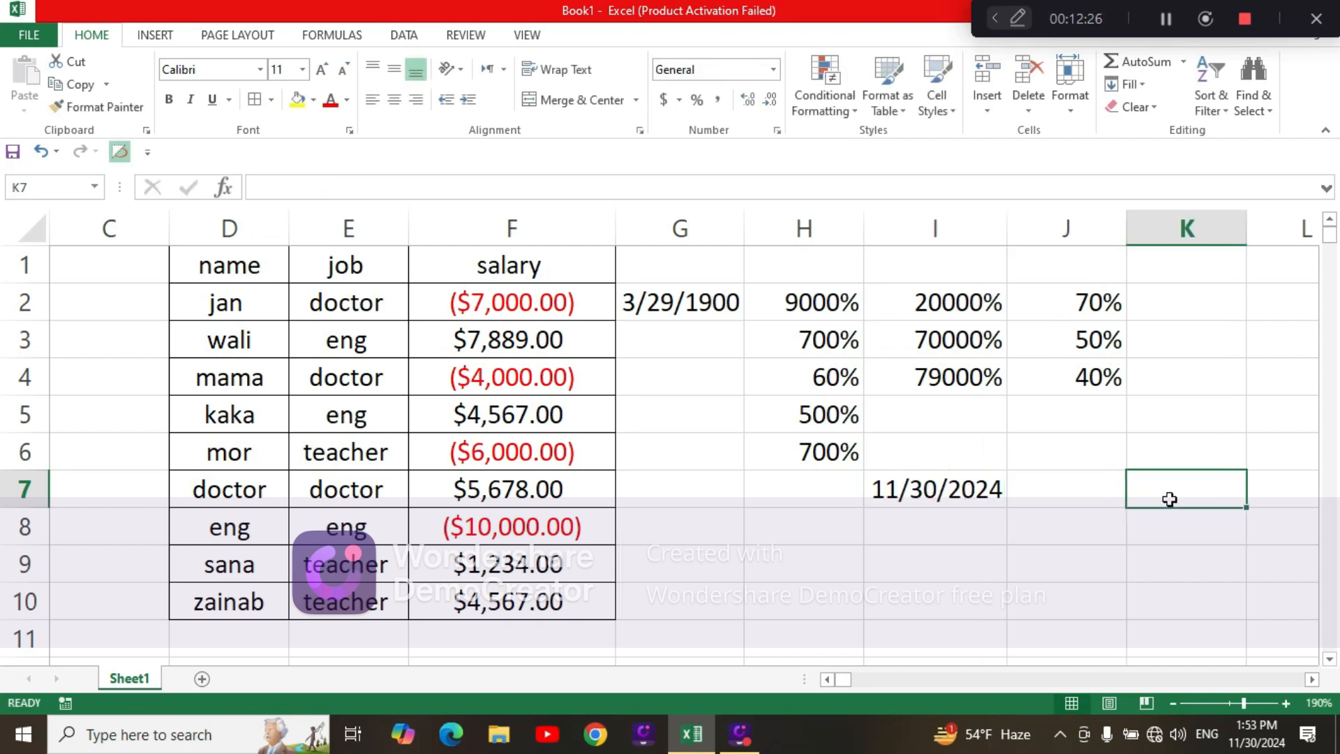
key("ctrl+semicolon")
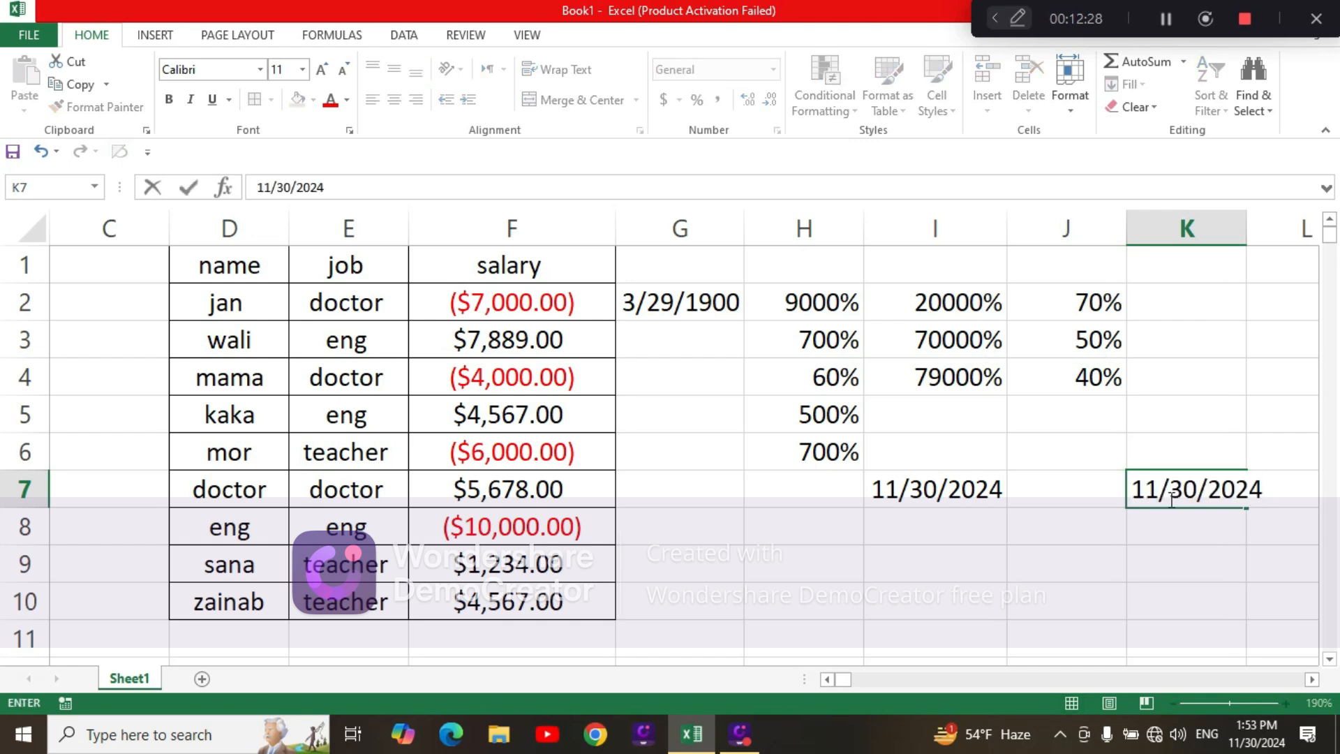
Step: Insert the current time, 1:53 PM, in cell I9
left_click(958, 574)
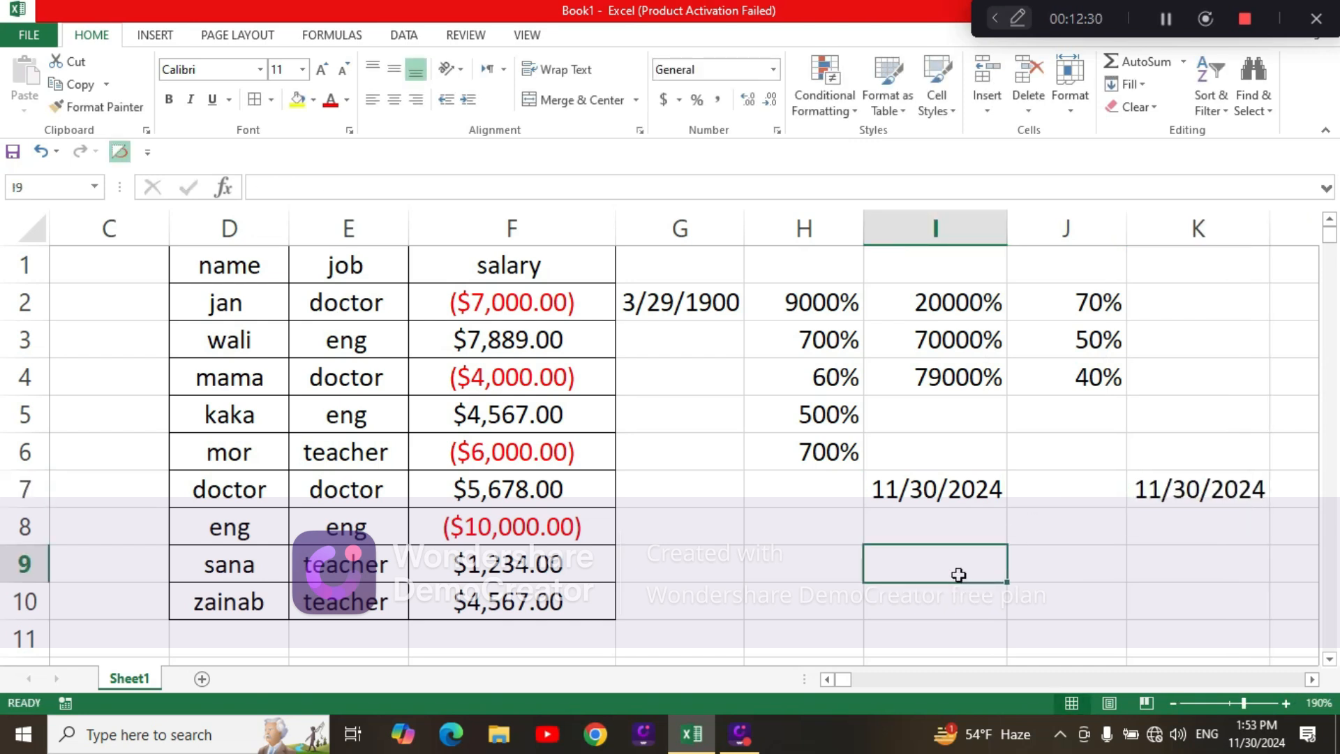
key("ctrl+shift+semicolon")
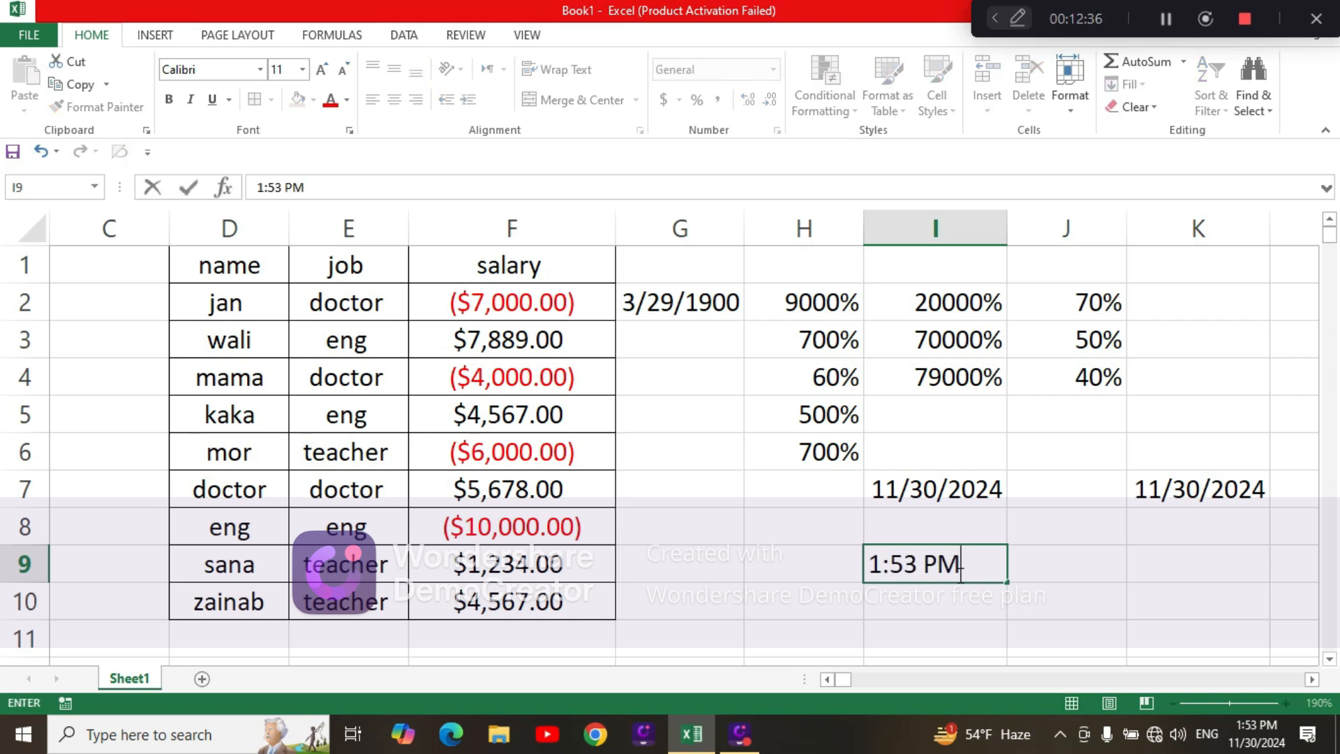
left_click(827, 441)
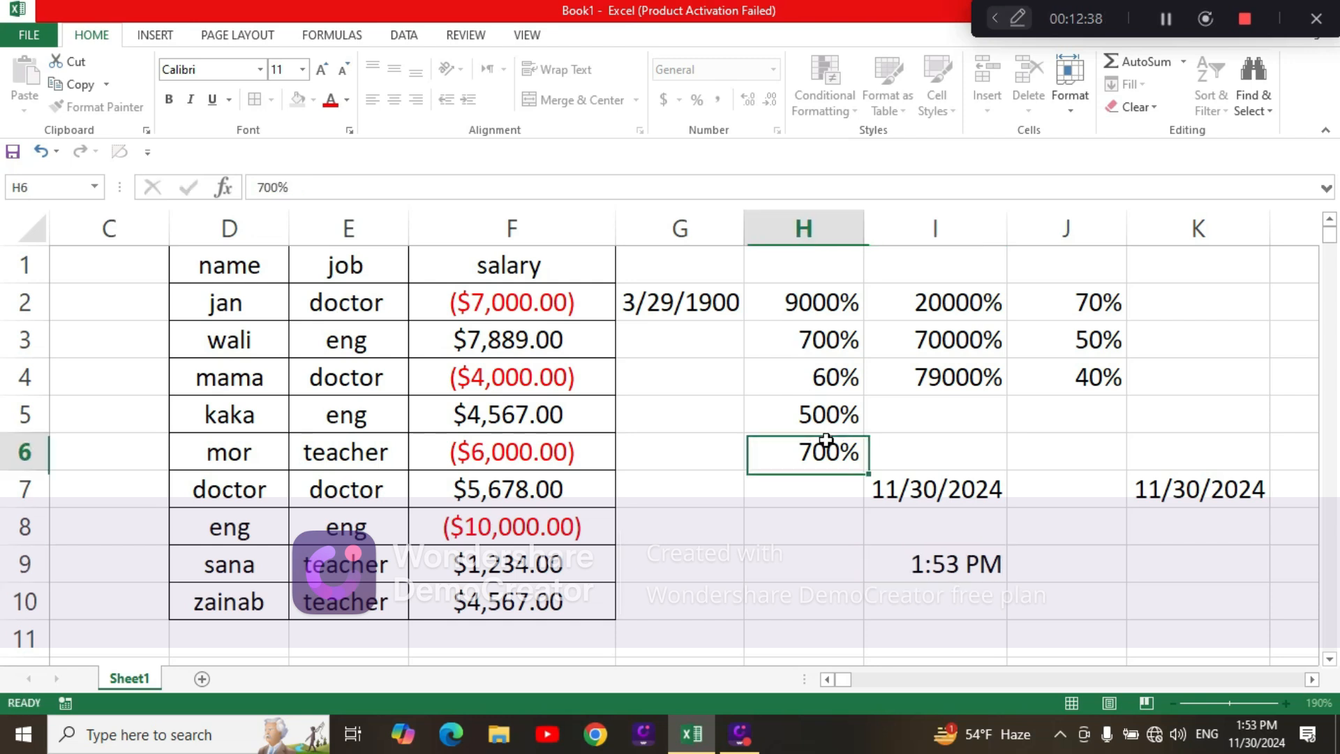
Step: Review the Accounting, Percentage, Fraction and Scientific number format options for cell H6 without applying any
left_click(777, 131)
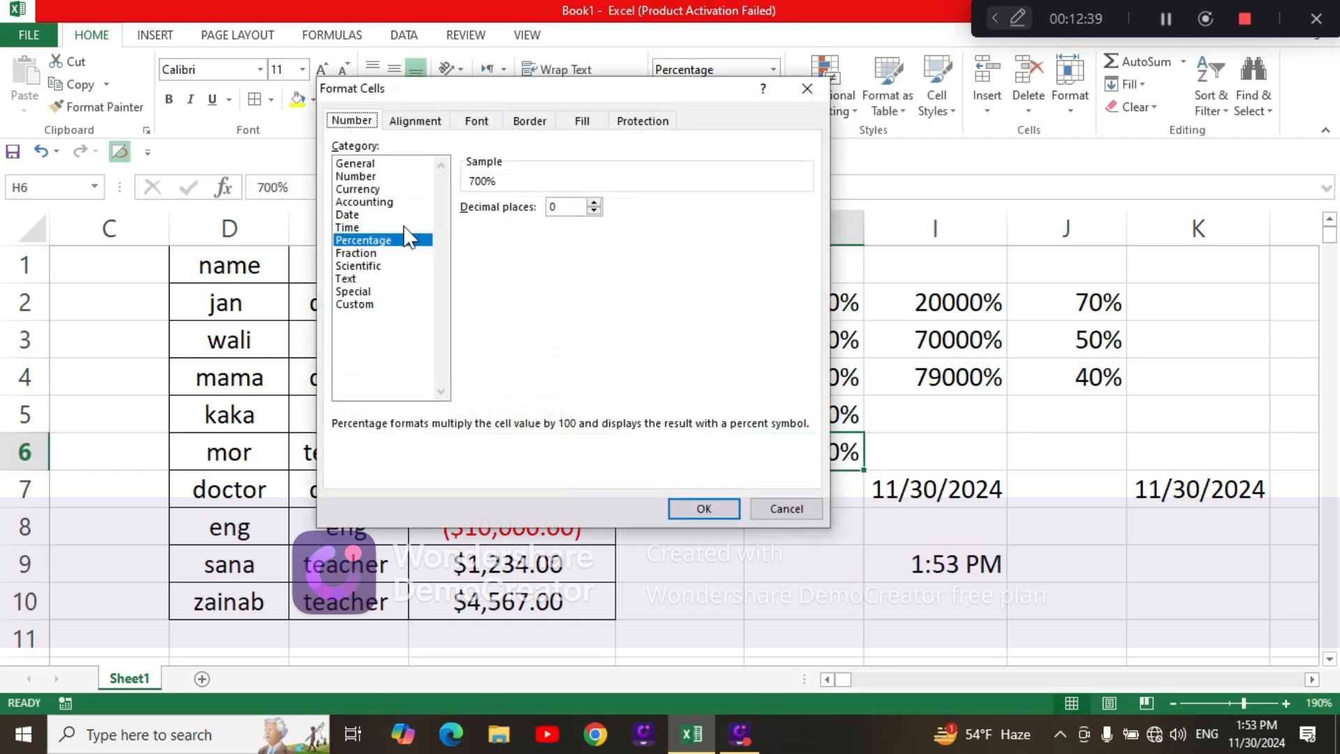
left_click(369, 202)
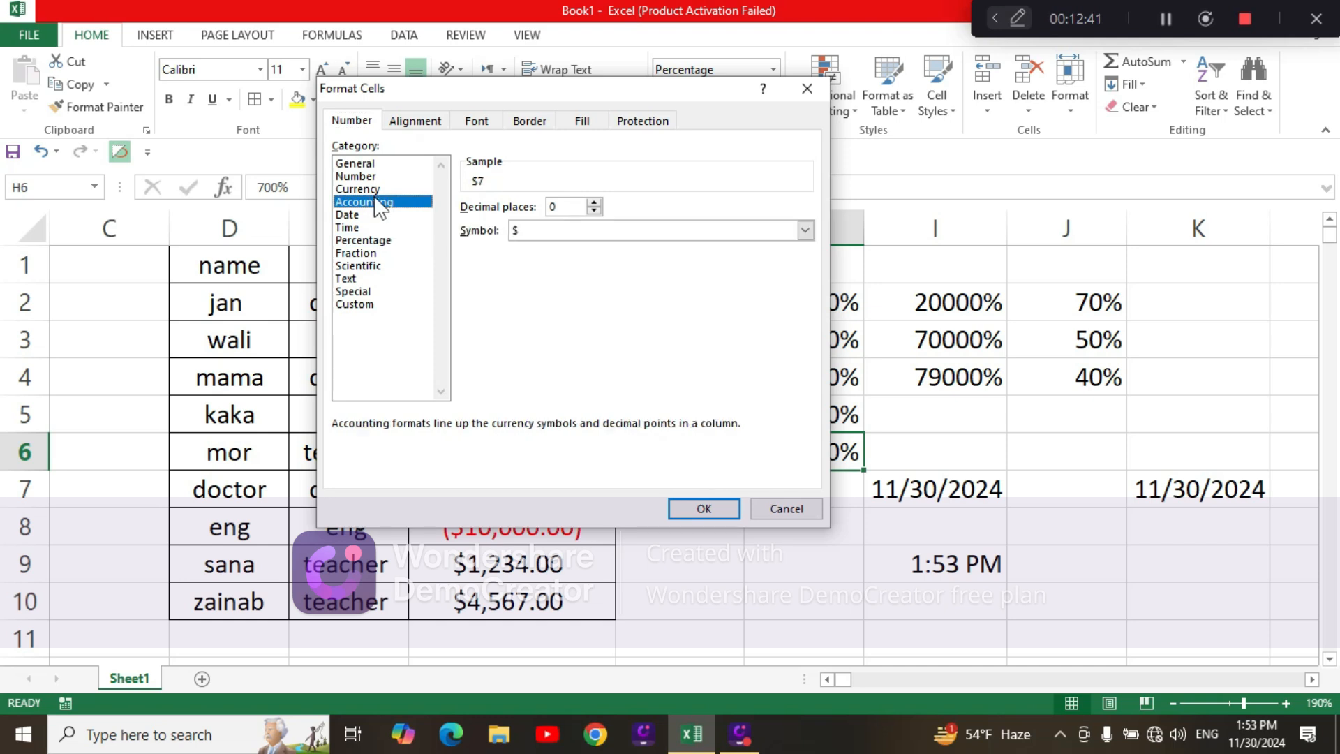
left_click(380, 242)
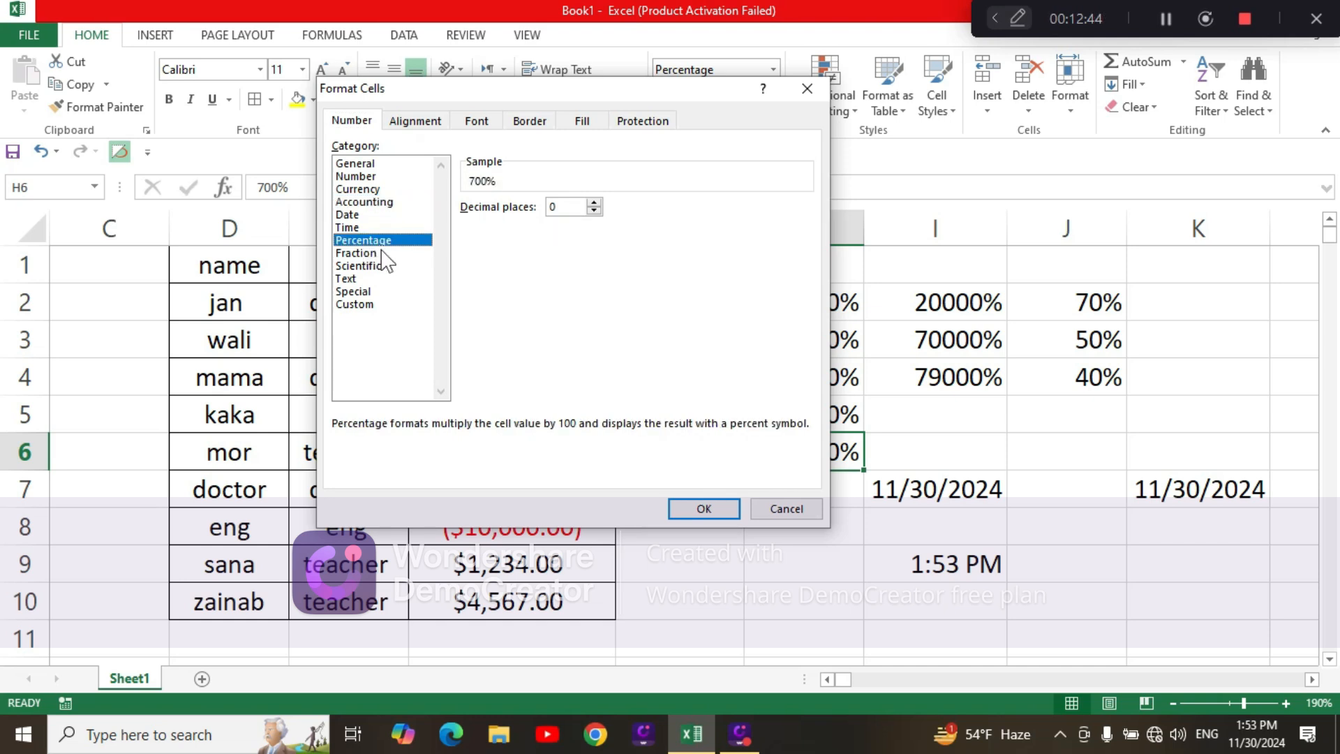
left_click(381, 253)
left_click(384, 265)
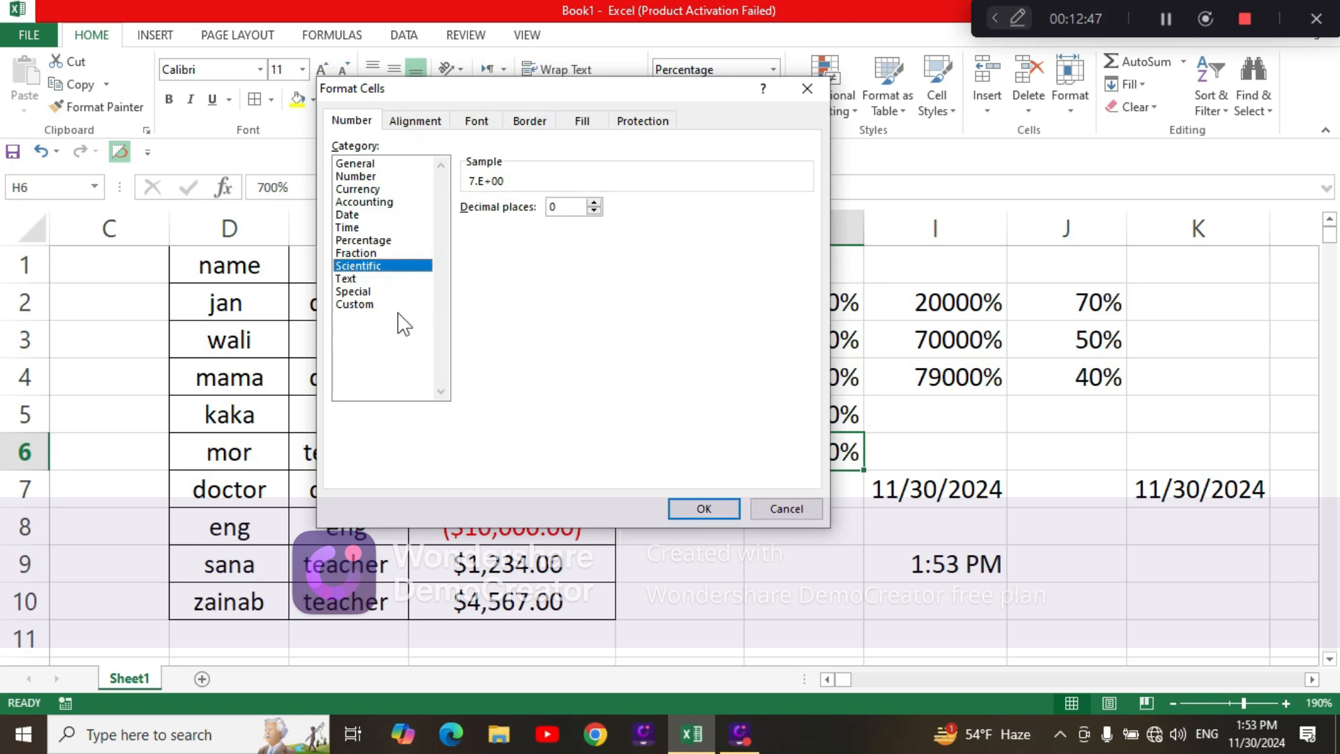
left_click(760, 507)
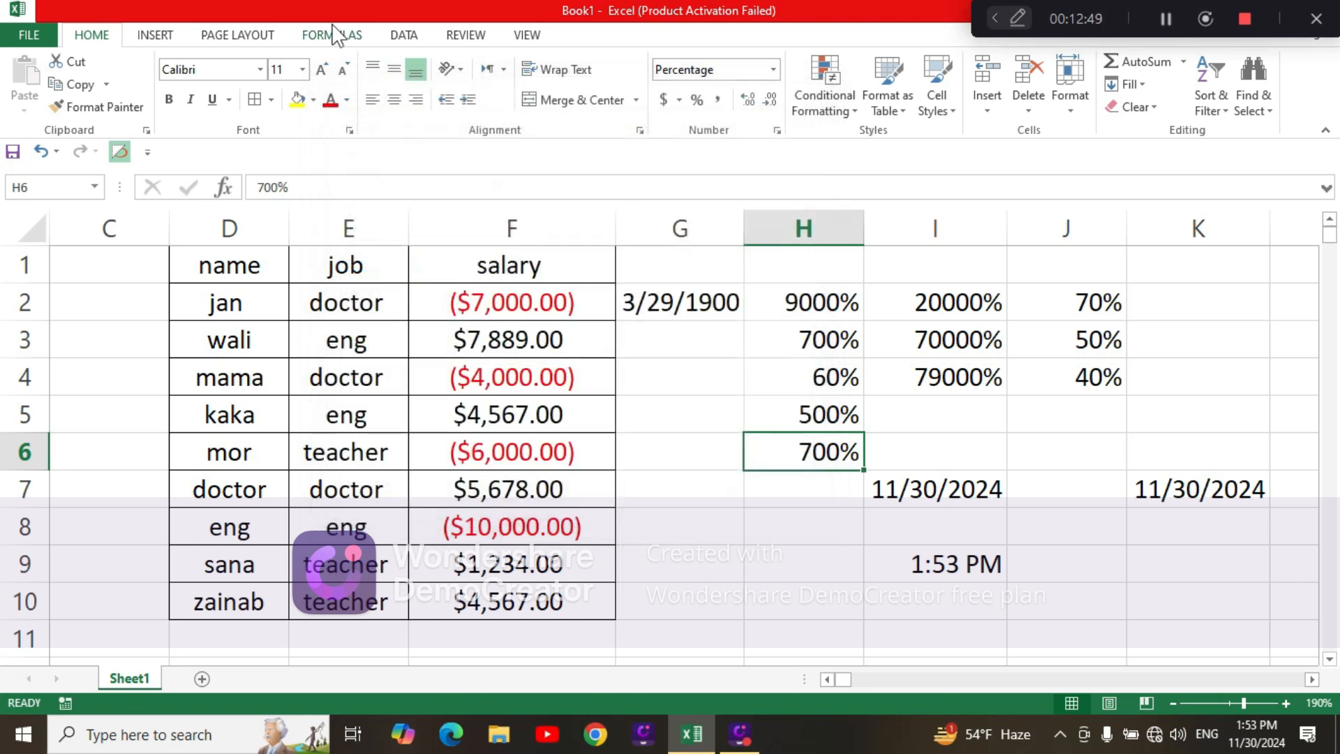
left_click(344, 36)
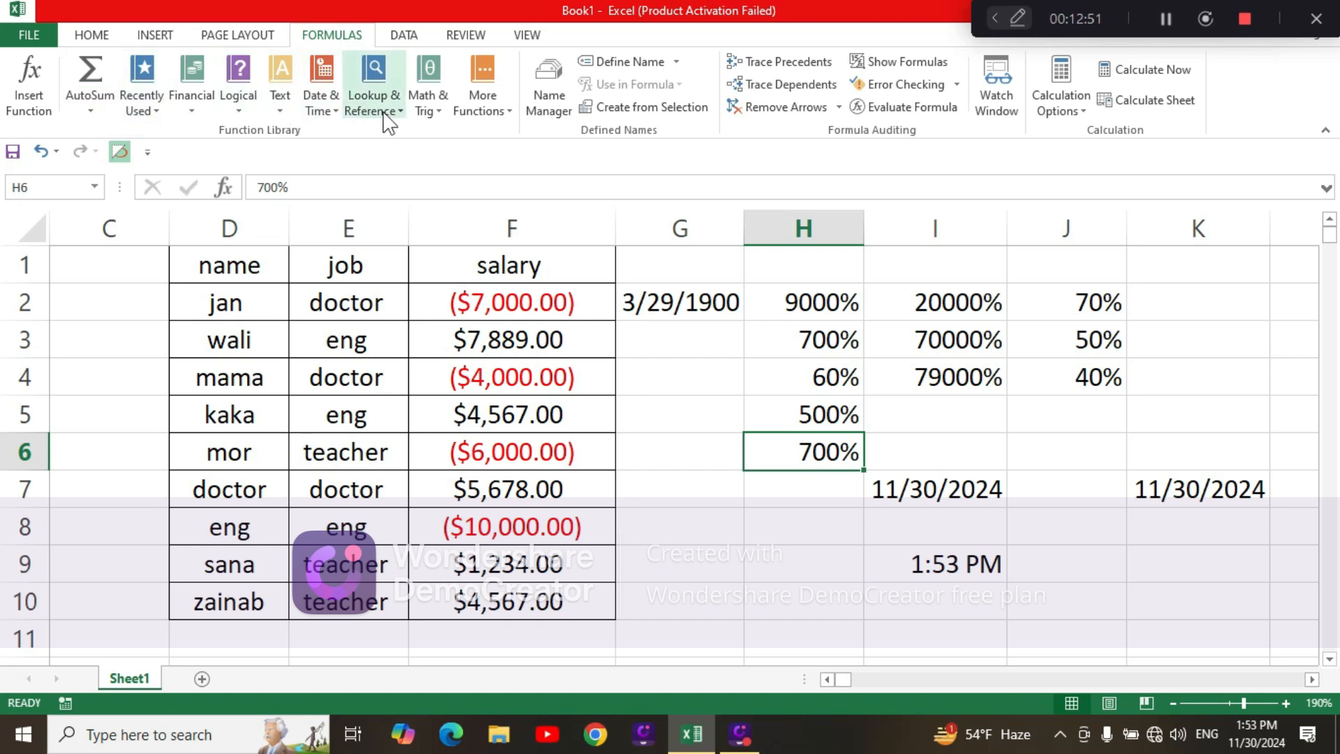
left_click(110, 34)
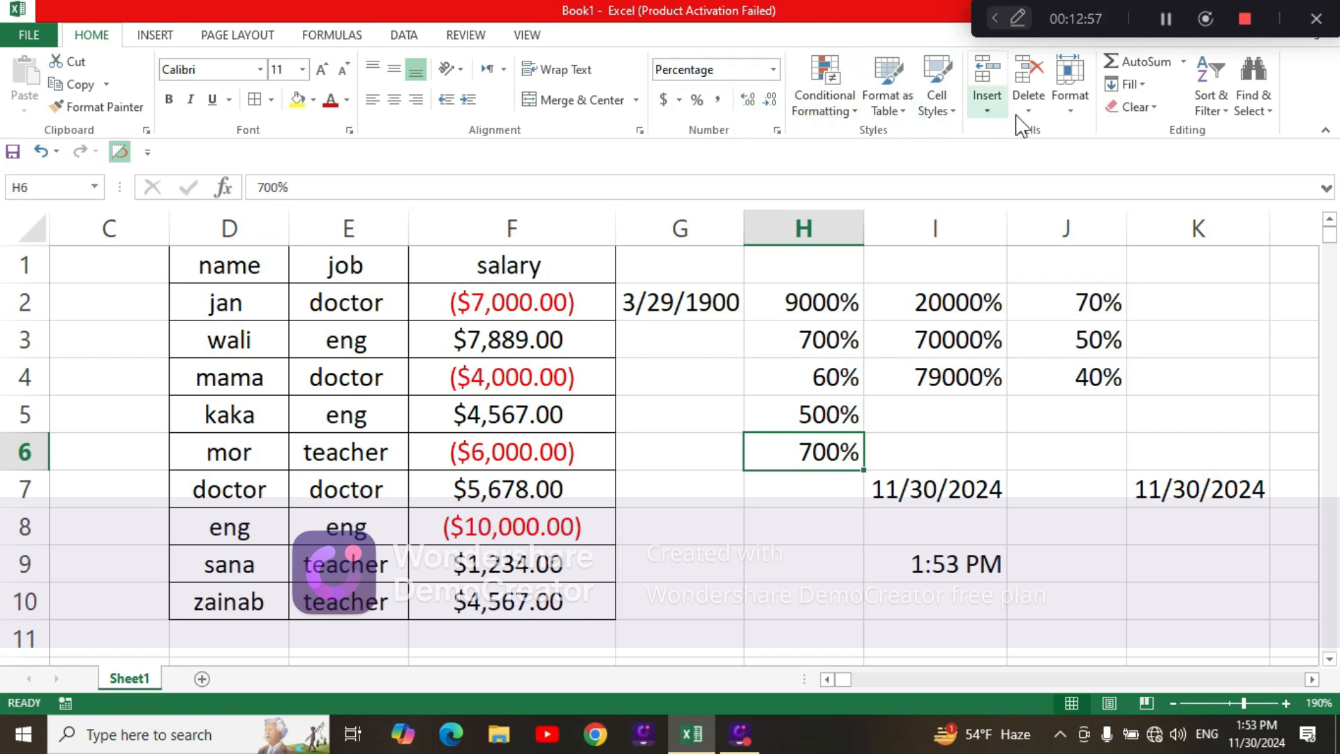
Step: Minimize the workbook window to return to the desktop
left_click_drag(1073, 16, 865, 111)
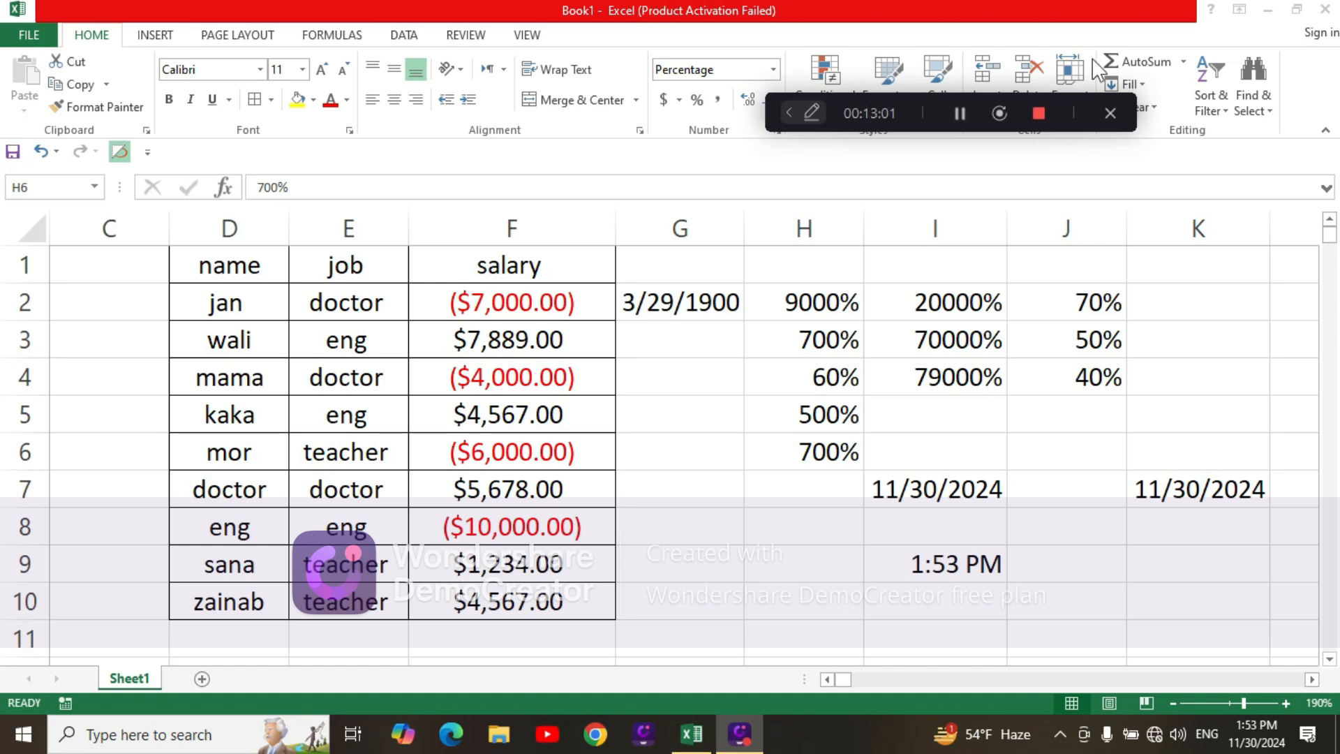
left_click(1273, 10)
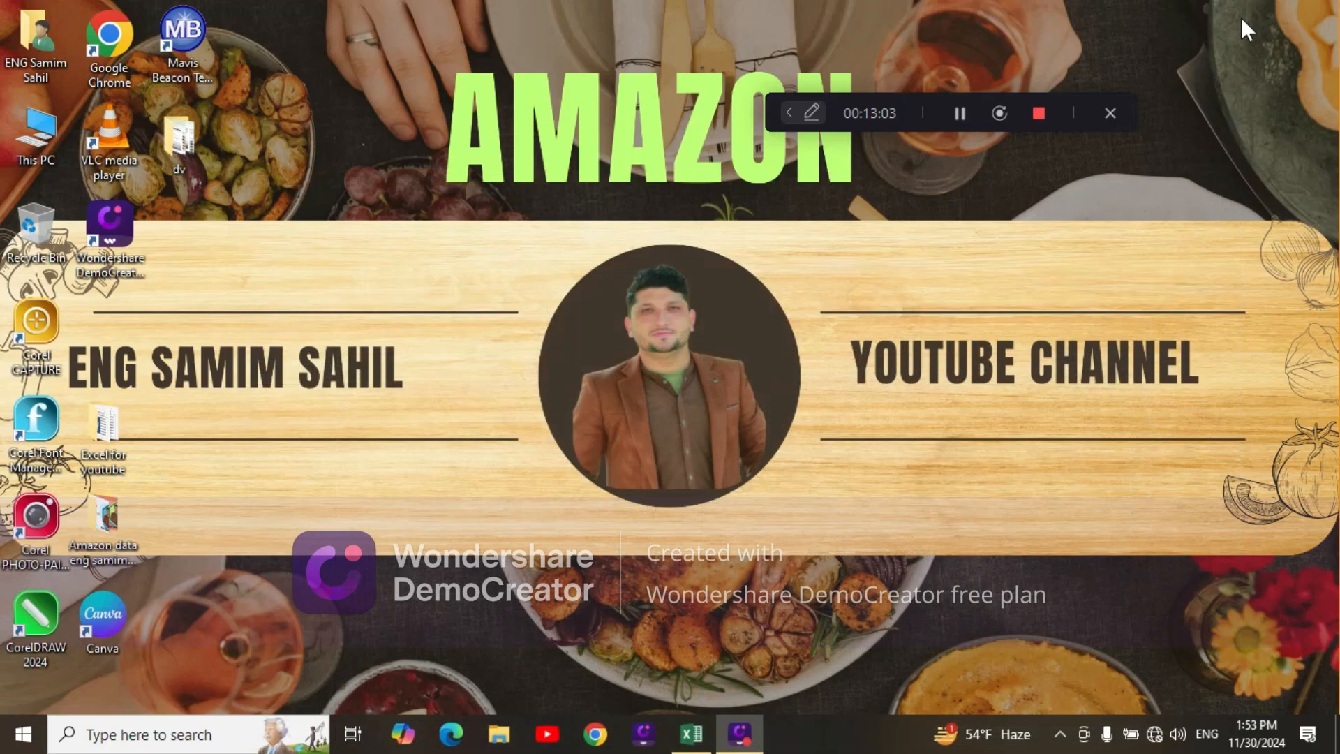